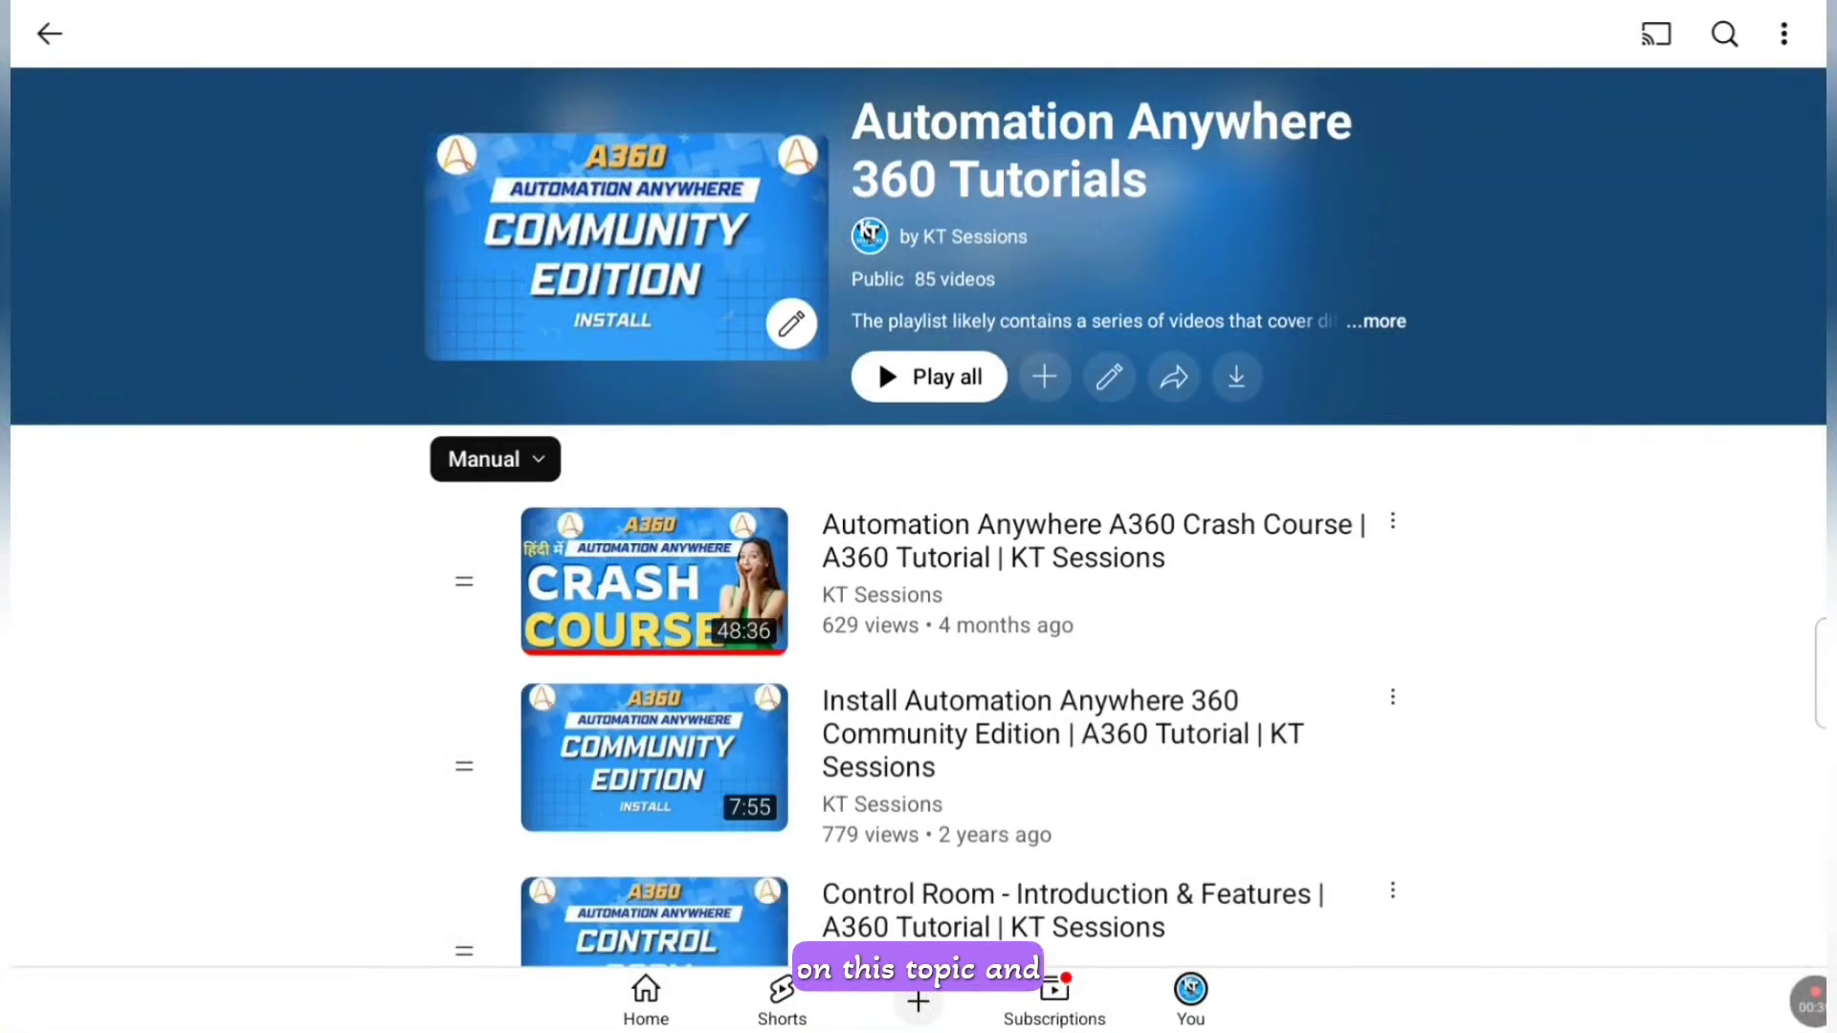
{"action": "scroll", "coordinate": [919, 516], "scroll_direction": "down", "scroll_amount": 10}
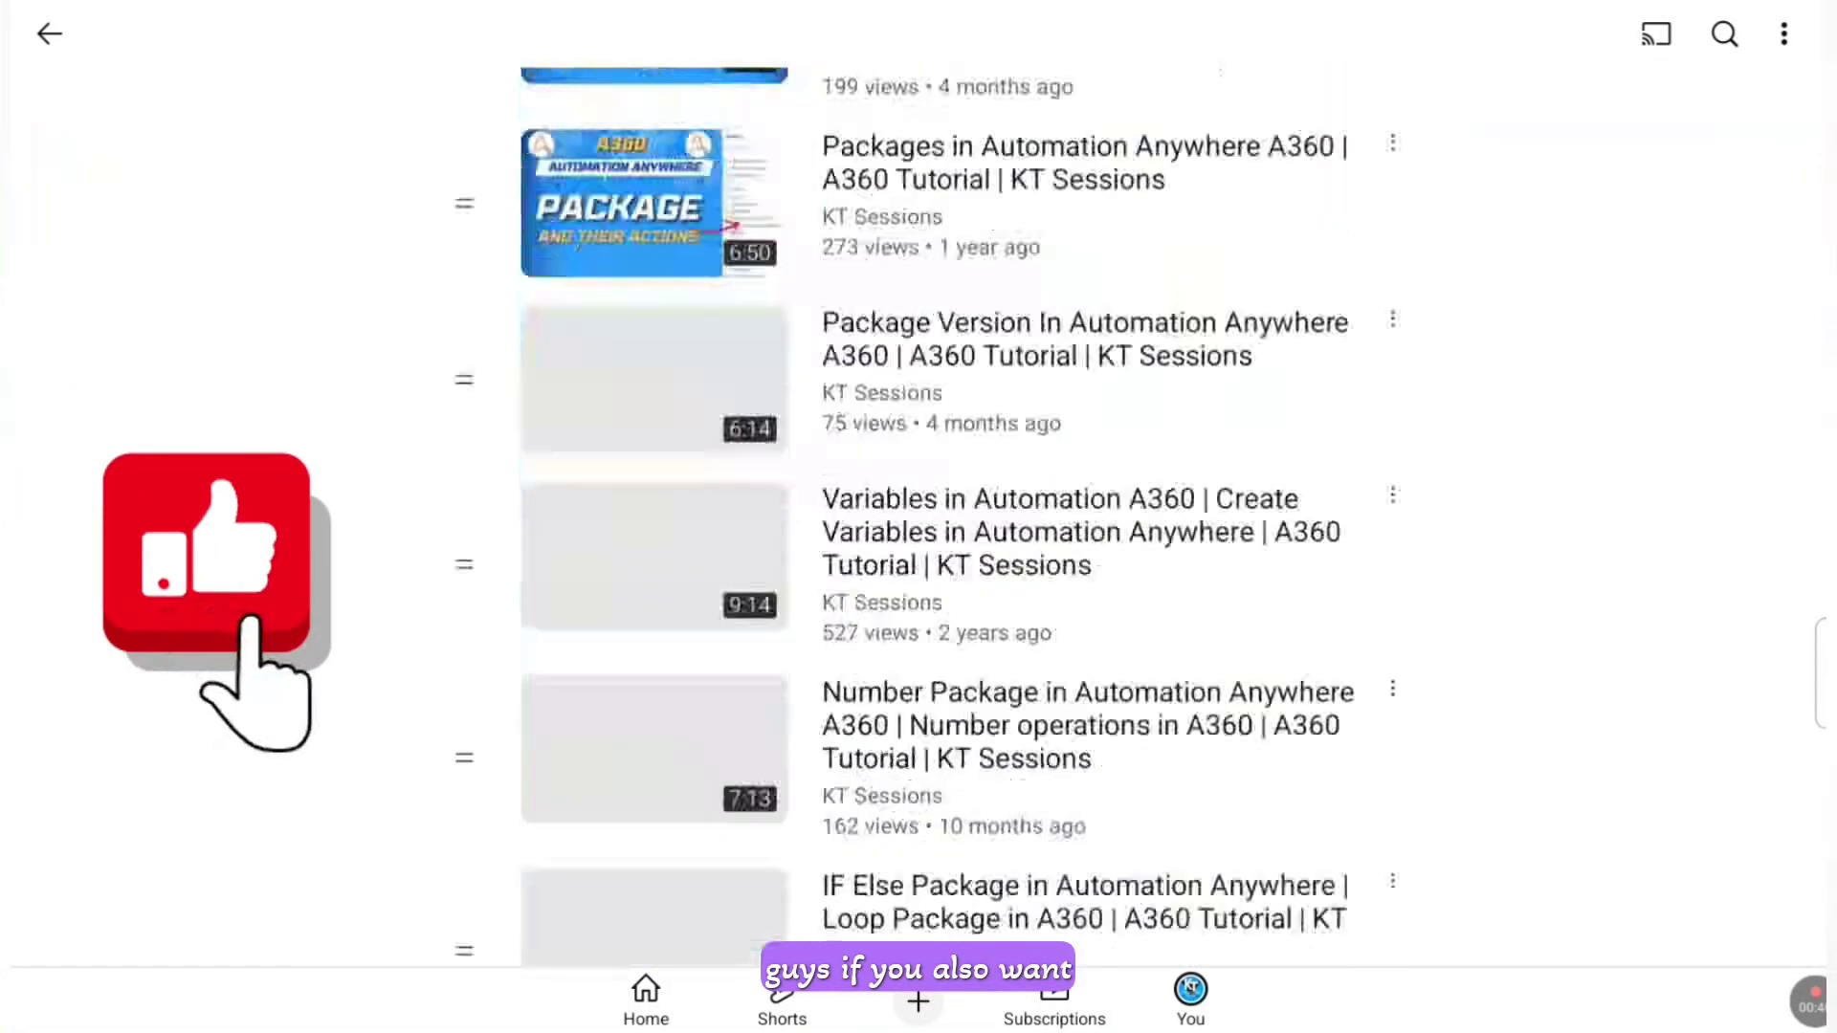
{"action": "scroll", "coordinate": [918, 516], "scroll_direction": "down", "scroll_amount": 8}
{"action": "scroll", "coordinate": [918, 517], "scroll_direction": "down", "scroll_amount": 7}
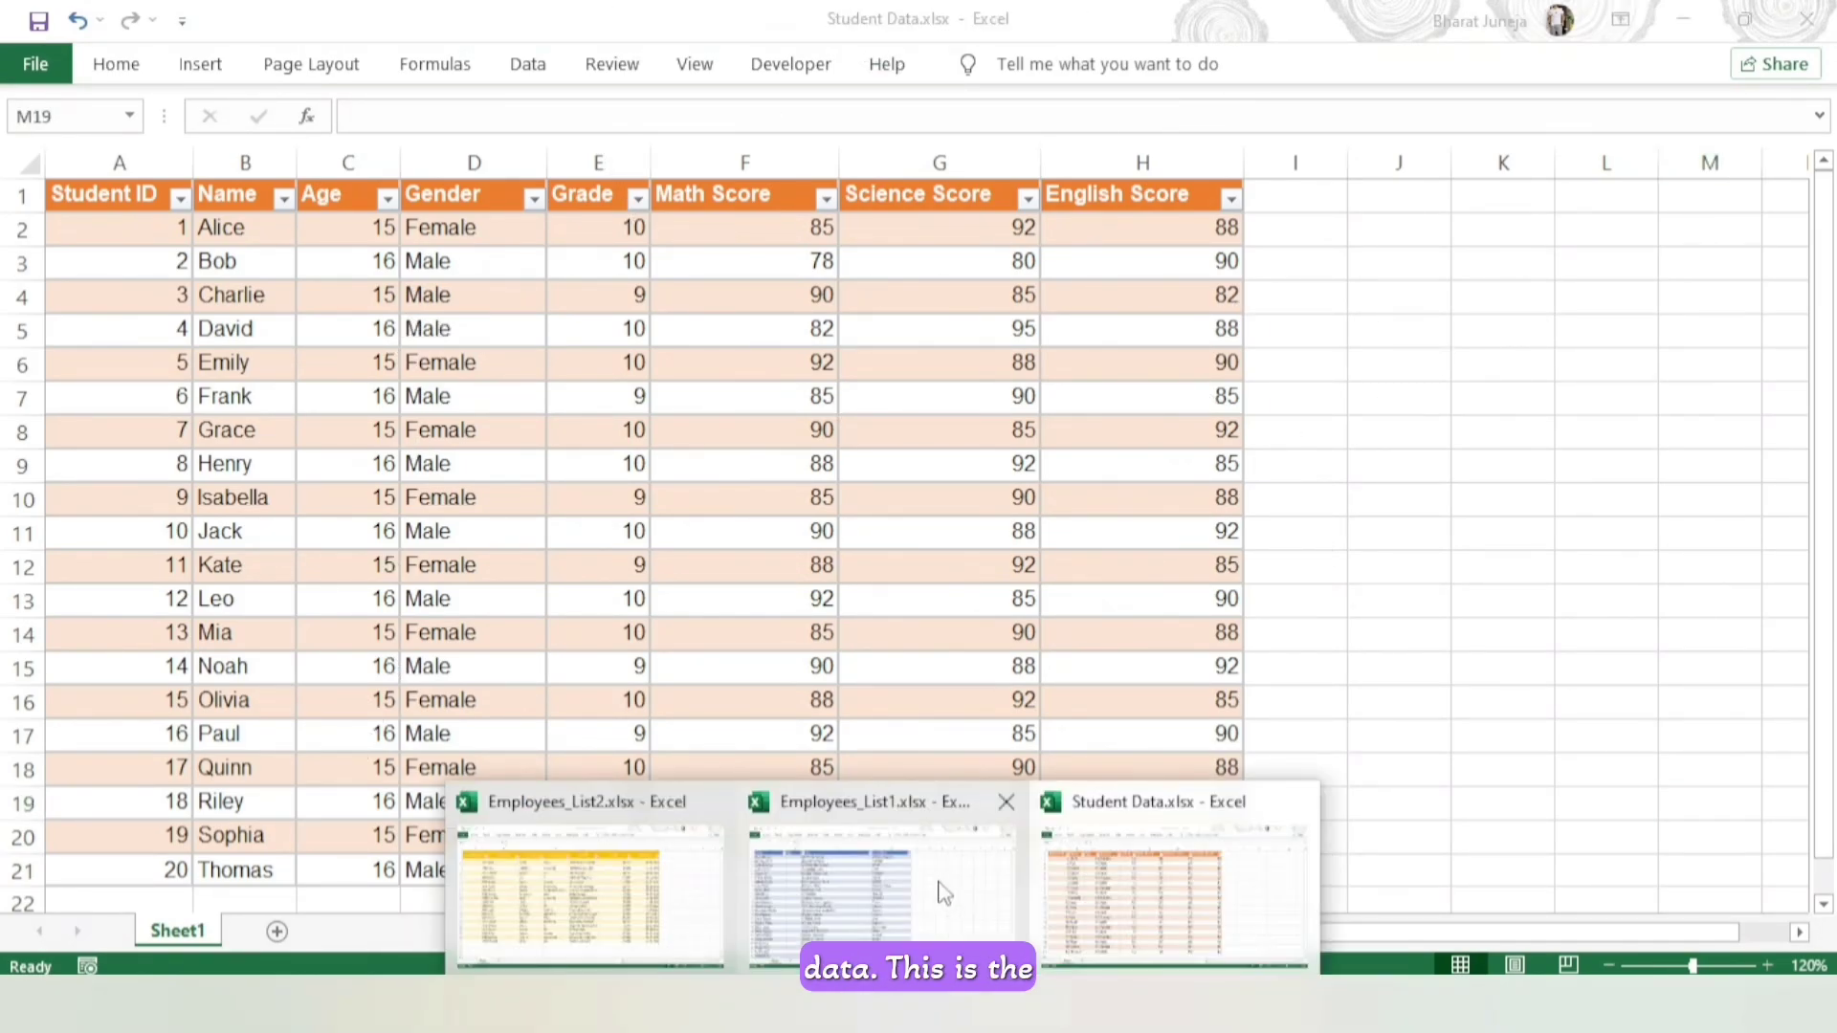
Step: Look over the Student Data, Employees_List1 and Employees_List2 workbooks in Excel and the empty Merge Excel files task bot in Chrome
{"action": "left_click", "coordinate": [939, 889]}
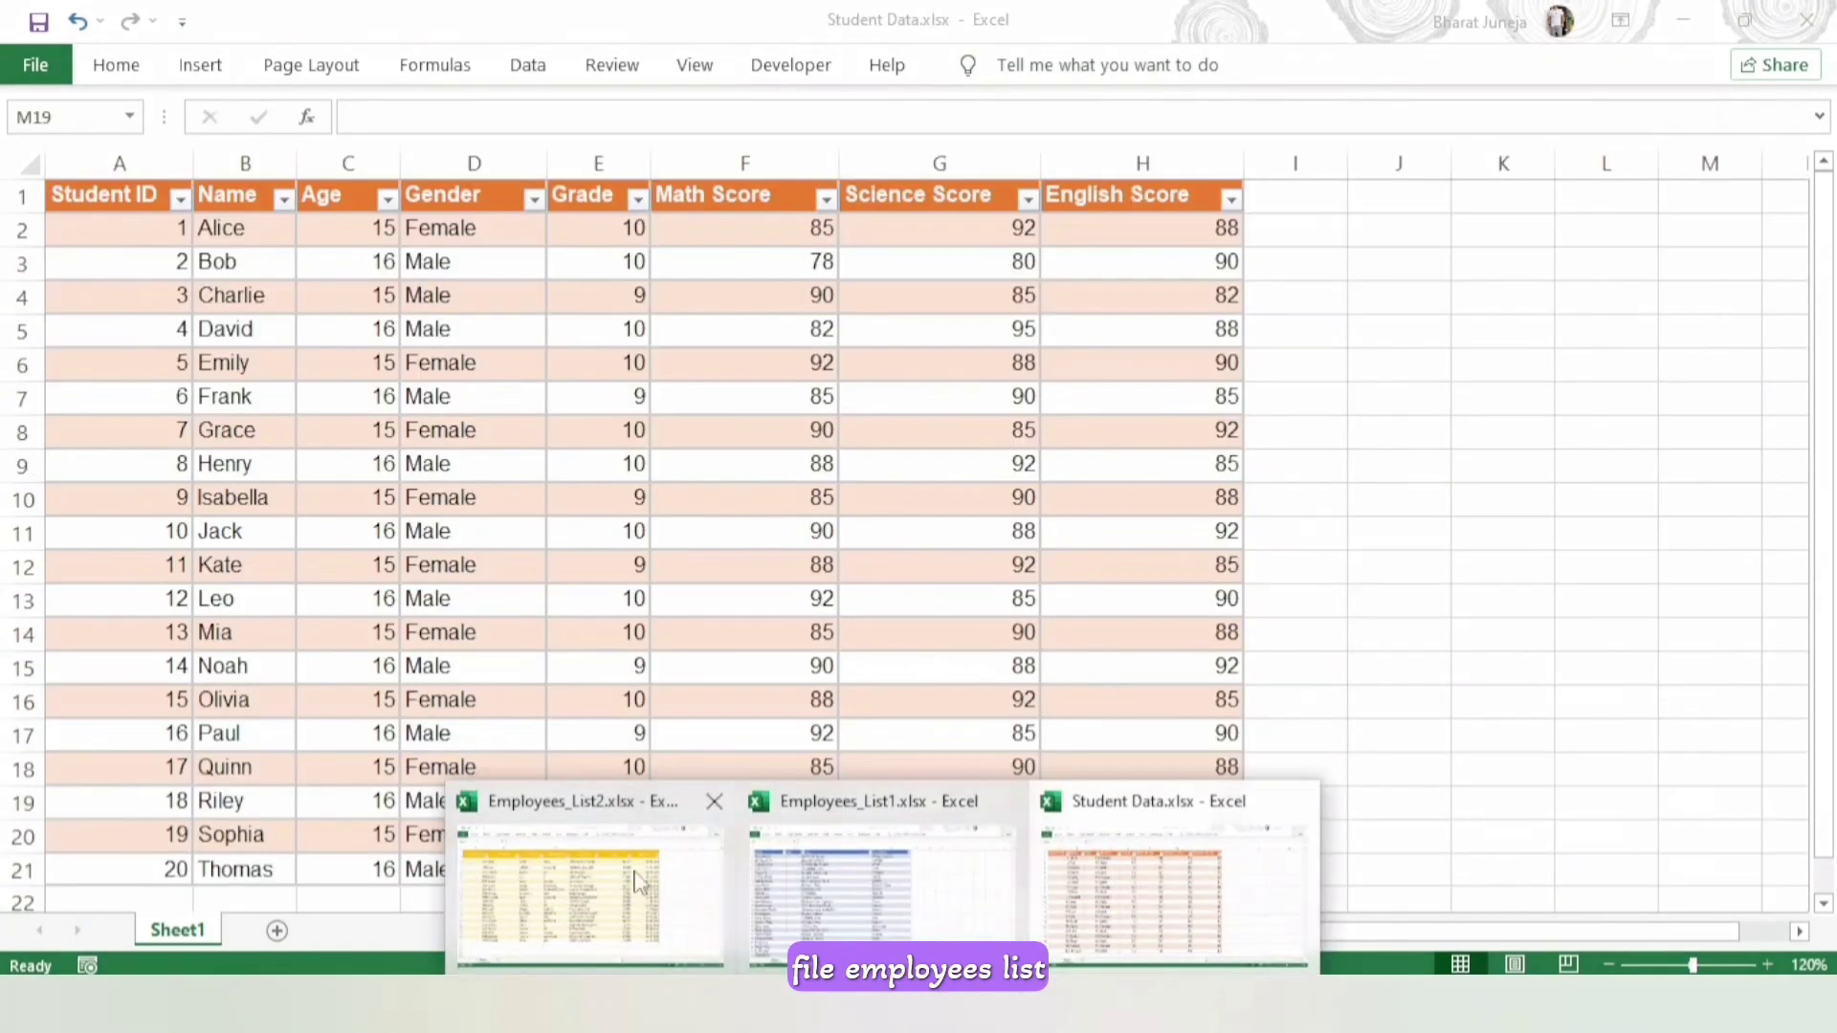
{"action": "left_click", "coordinate": [881, 892]}
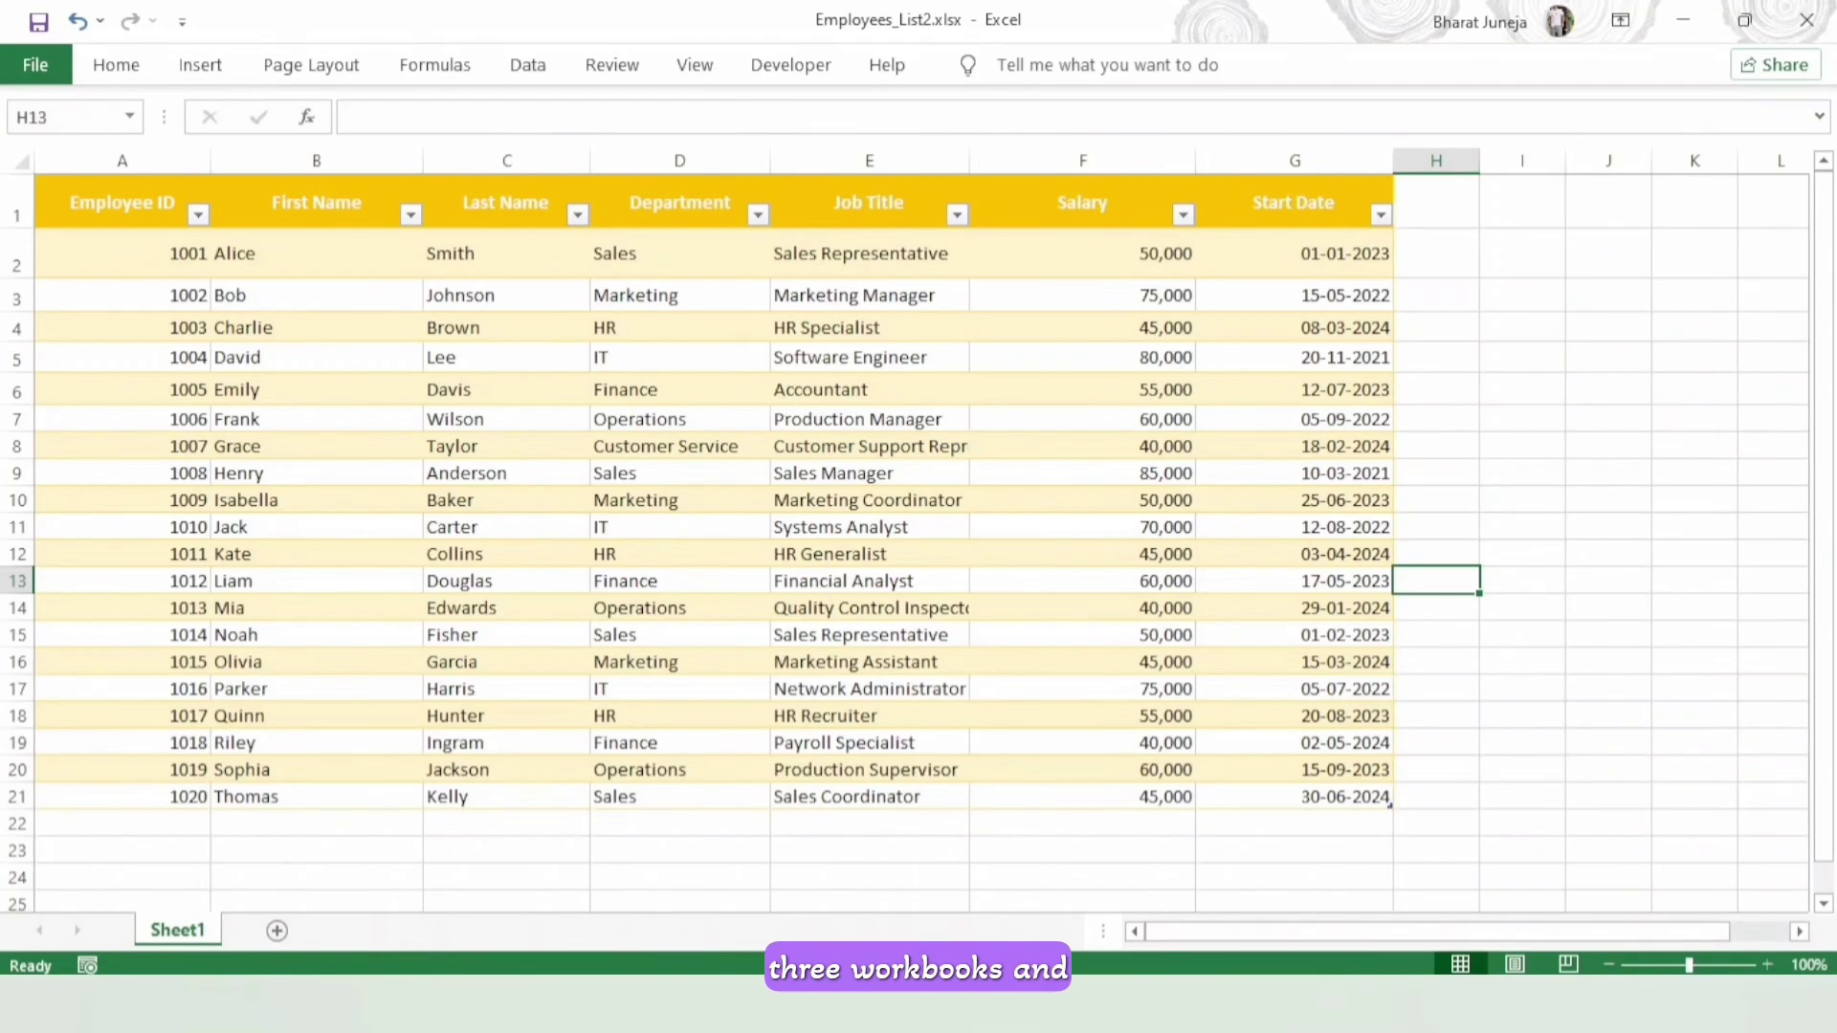
{"action": "left_click", "coordinate": [574, 1004]}
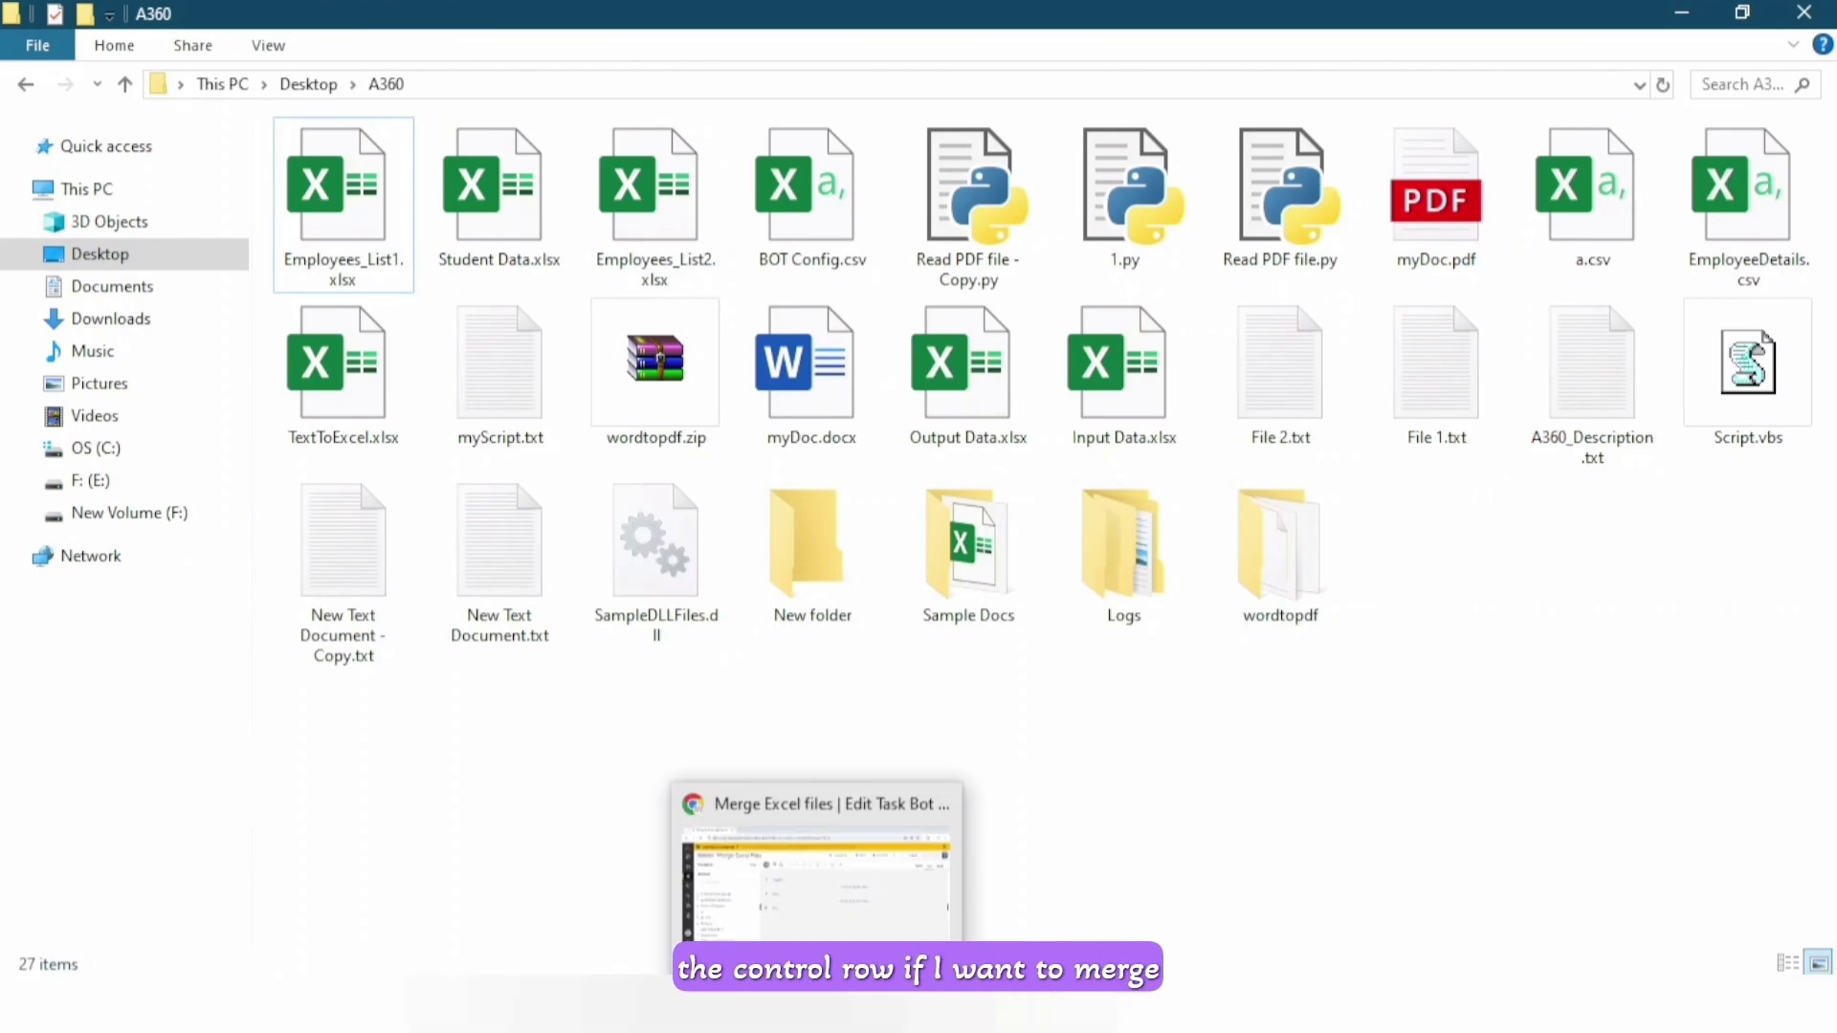
{"action": "left_click", "coordinate": [876, 842]}
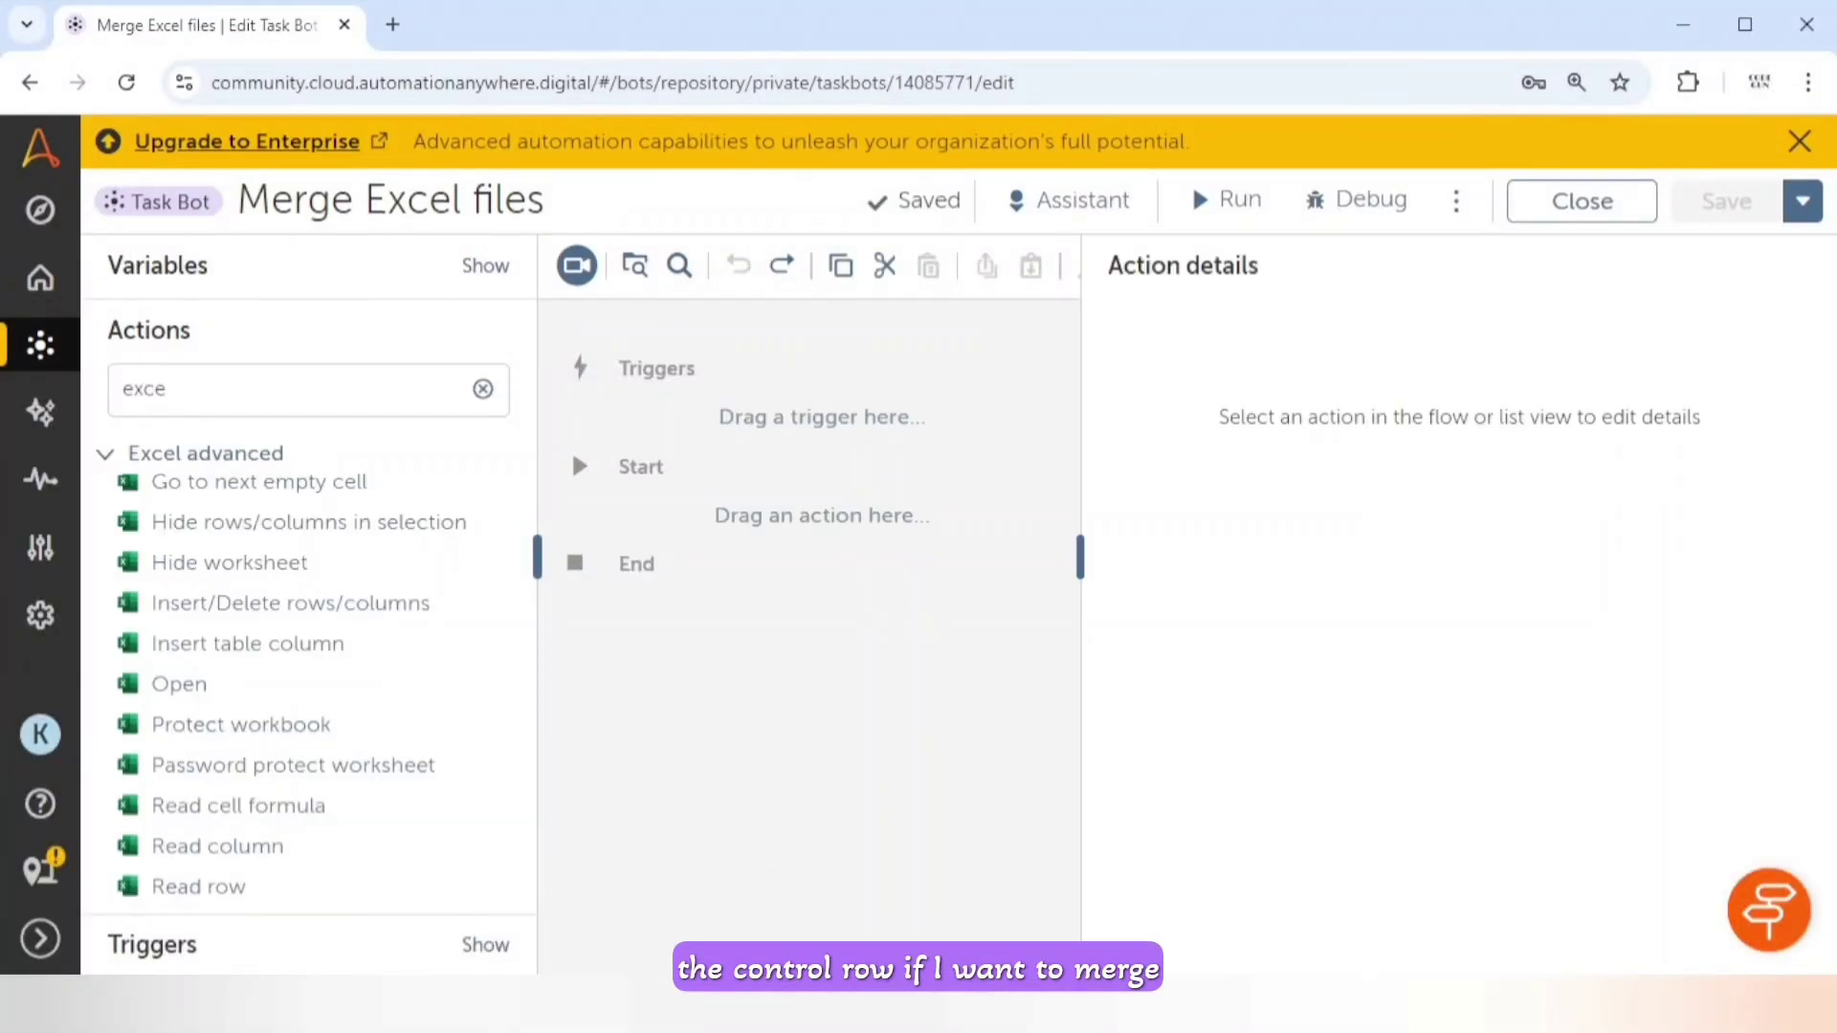
{"action": "mouse_move", "coordinate": [1067, 854]}
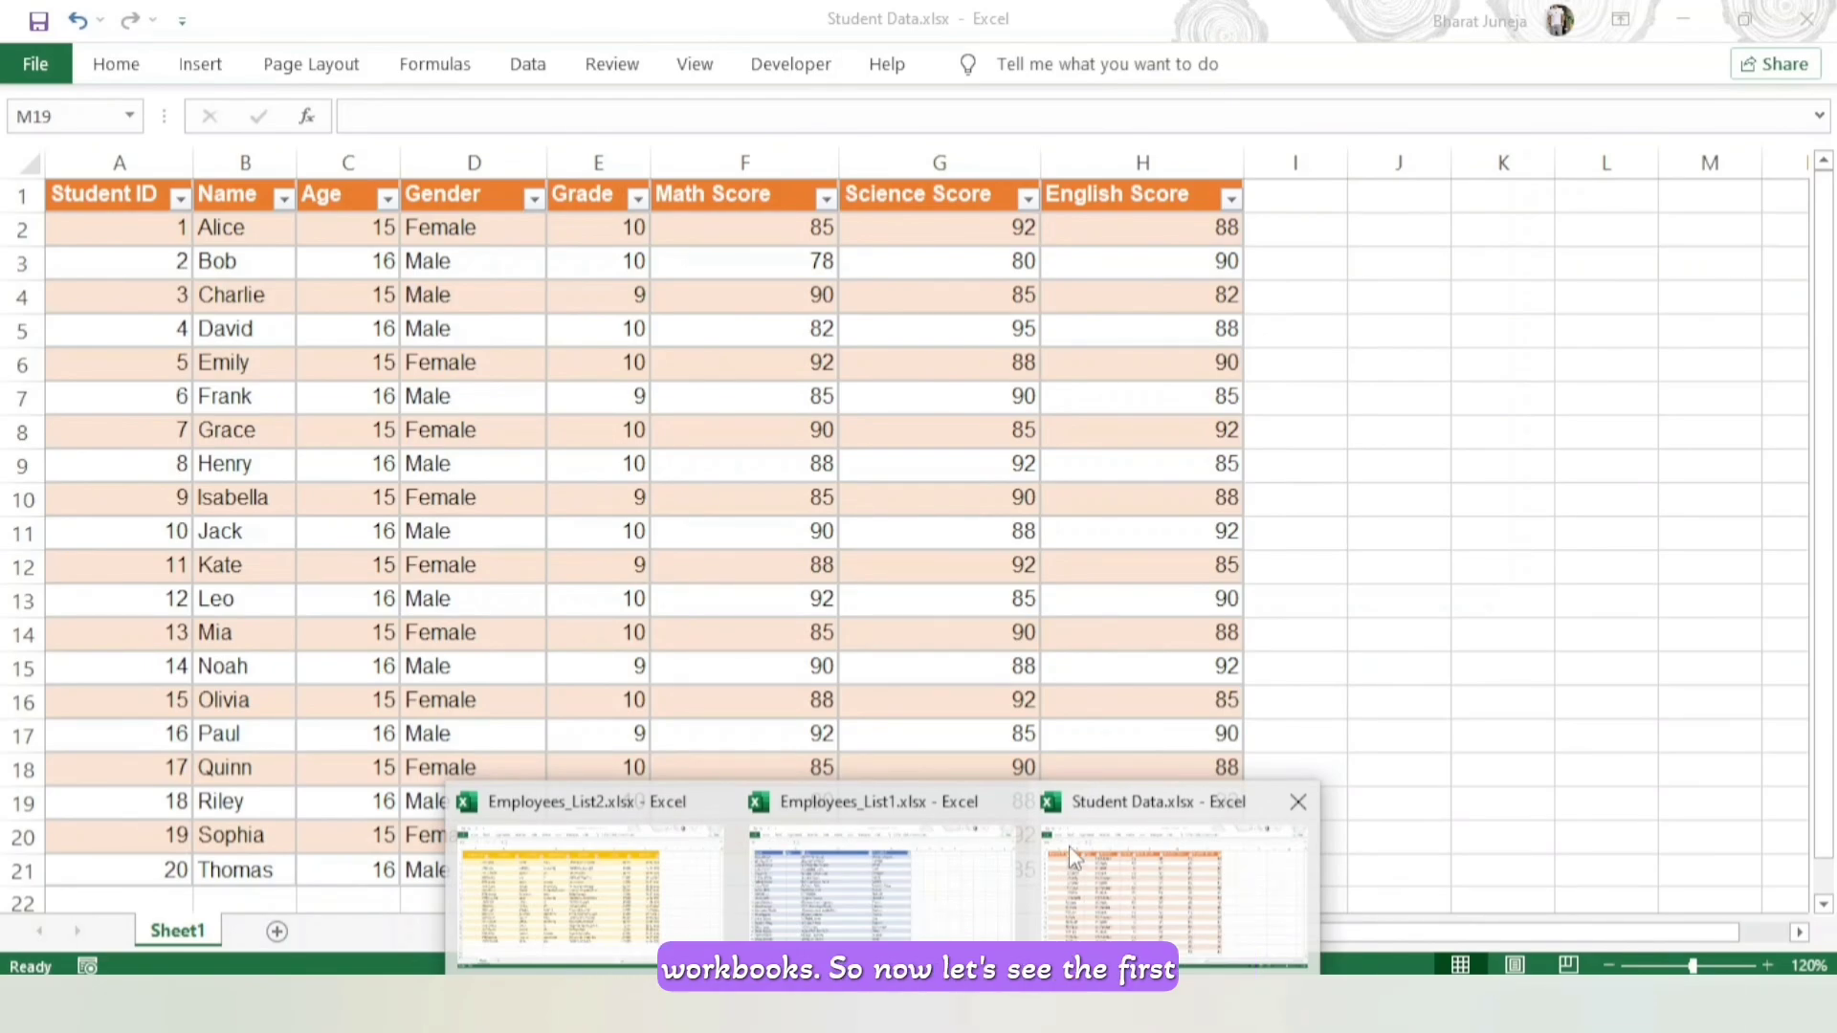
{"action": "mouse_move", "coordinate": [560, 856]}
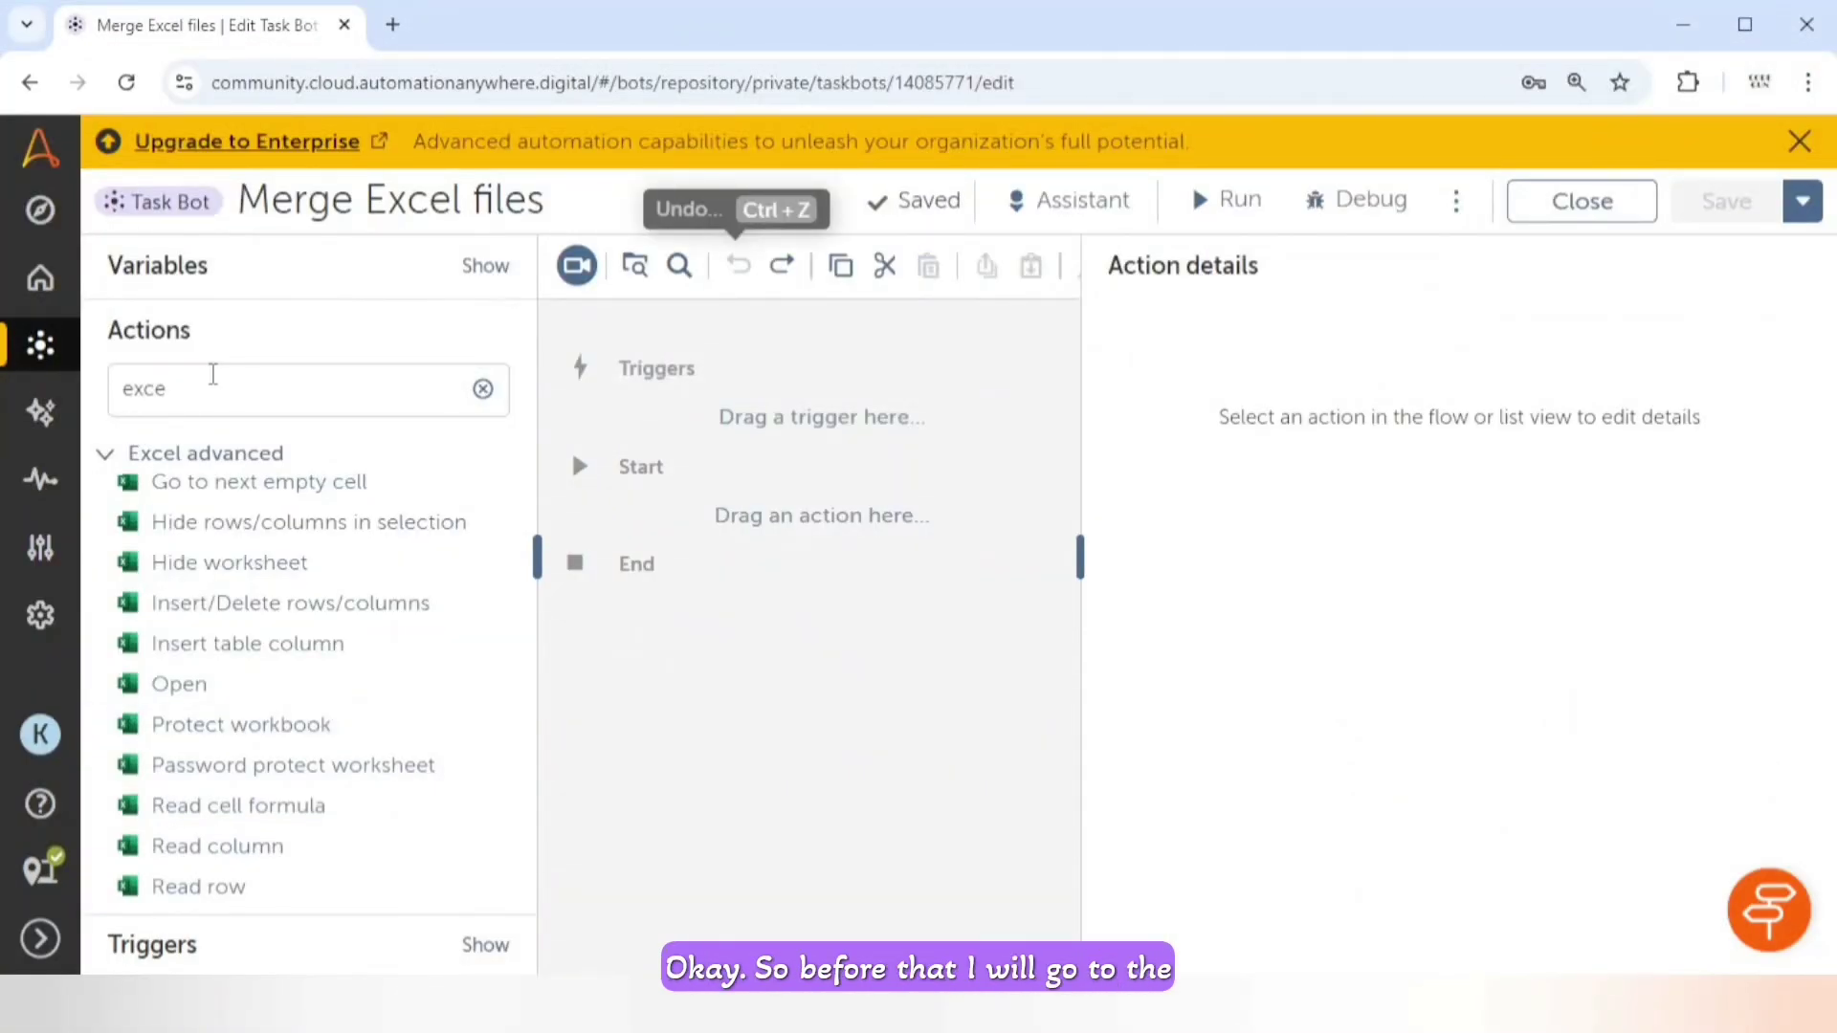
Step: Add the Excel advanced Create workbook action to the start of the Merge Excel files bot flow
{"action": "scroll", "coordinate": [268, 521], "scroll_direction": "up", "scroll_amount": 3}
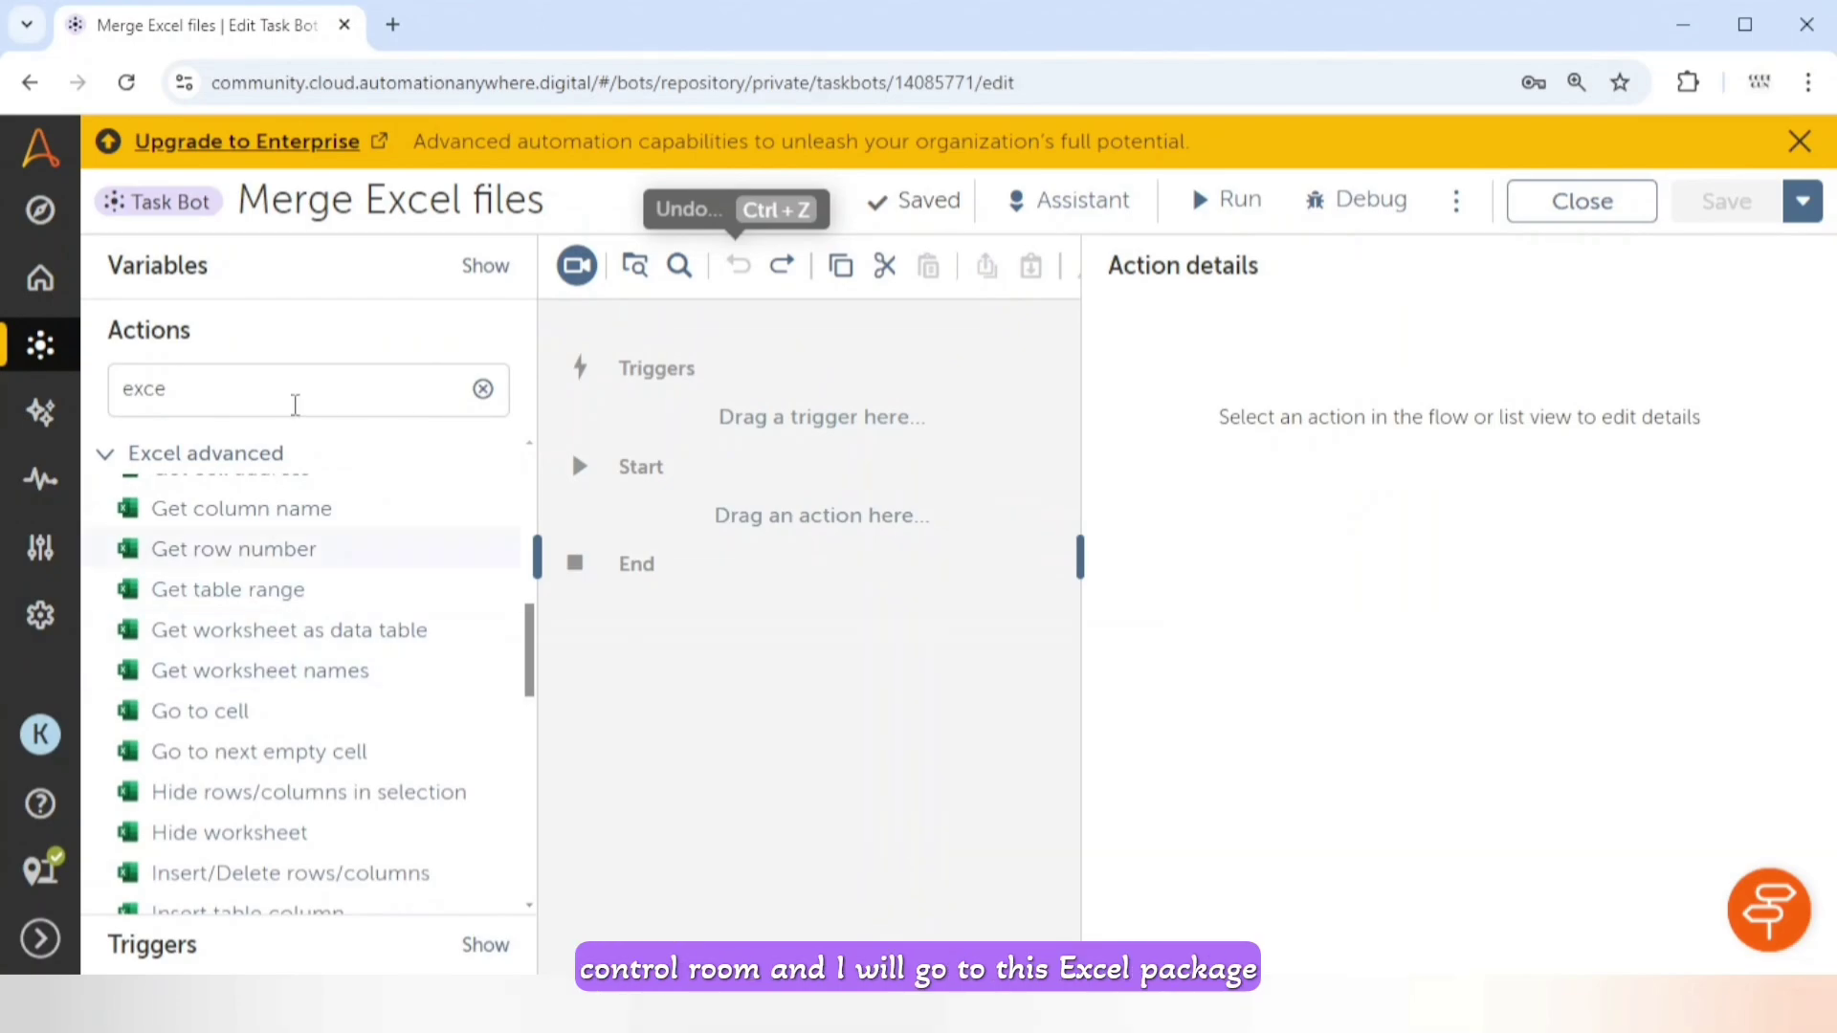
{"action": "scroll", "coordinate": [280, 658], "scroll_direction": "down", "scroll_amount": 5}
{"action": "scroll", "coordinate": [281, 658], "scroll_direction": "up", "scroll_amount": 7}
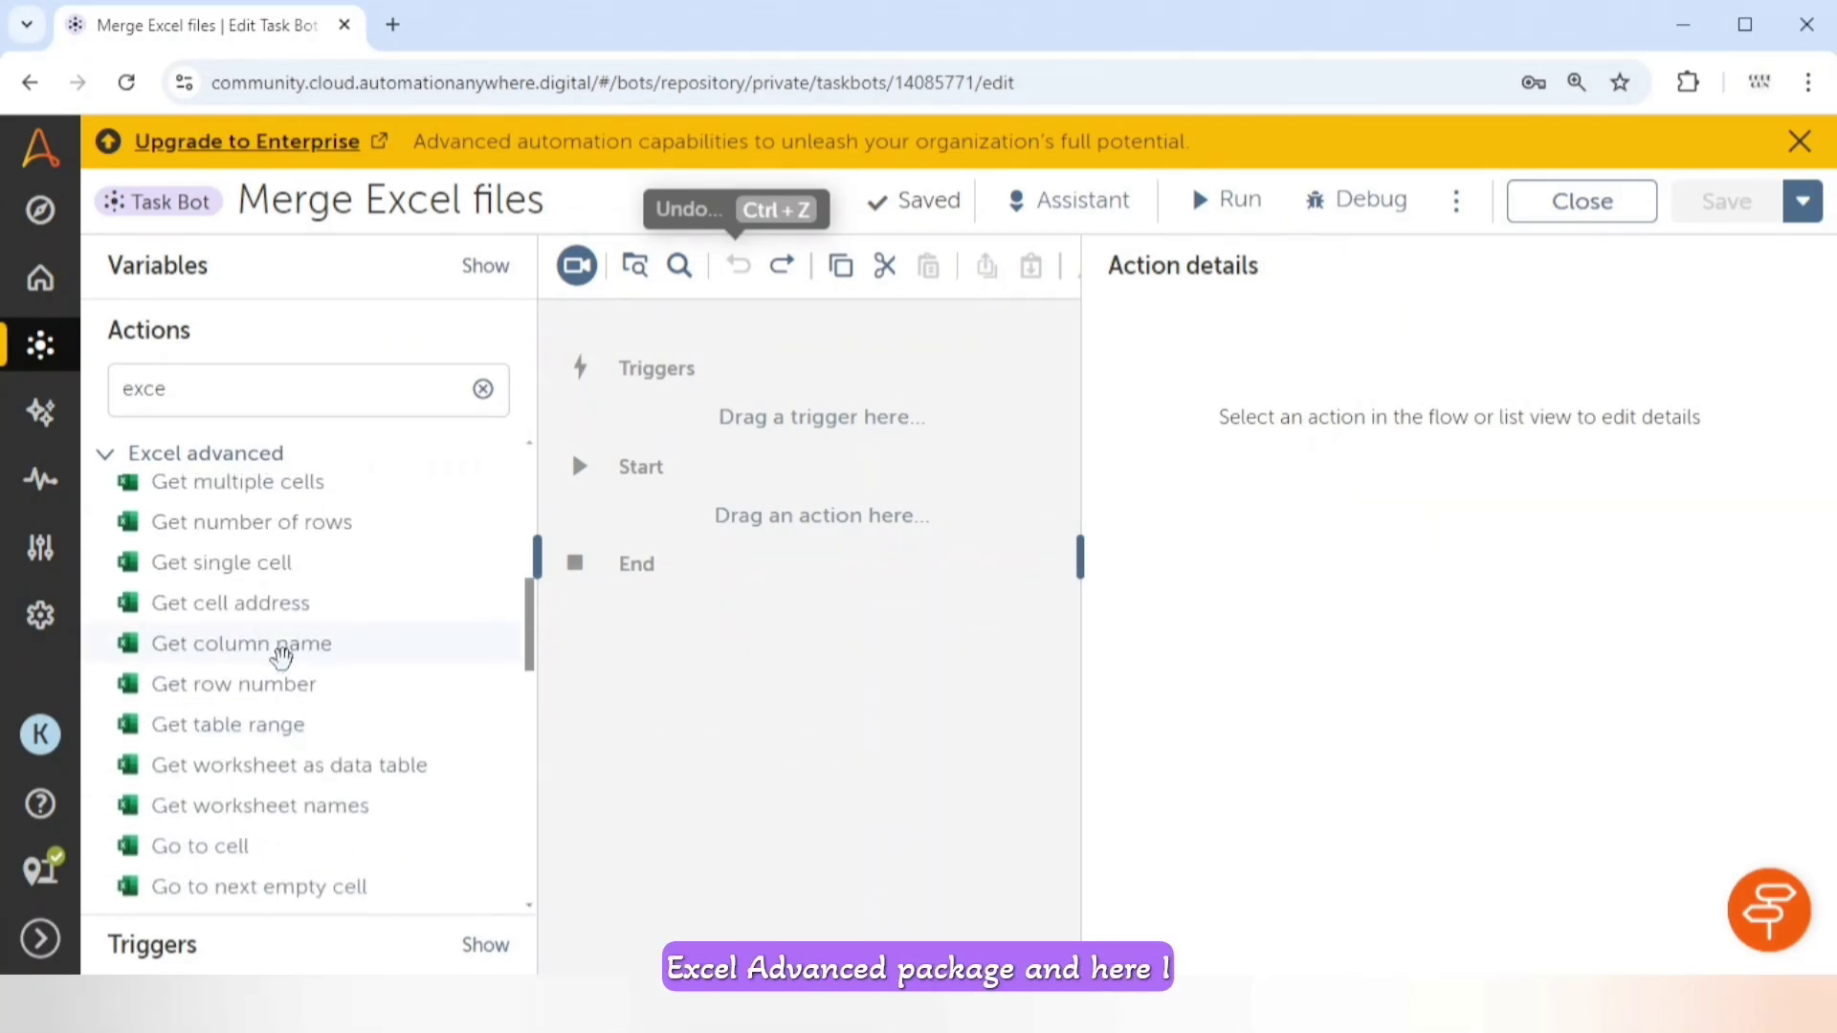
{"action": "scroll", "coordinate": [280, 659], "scroll_direction": "up", "scroll_amount": 5}
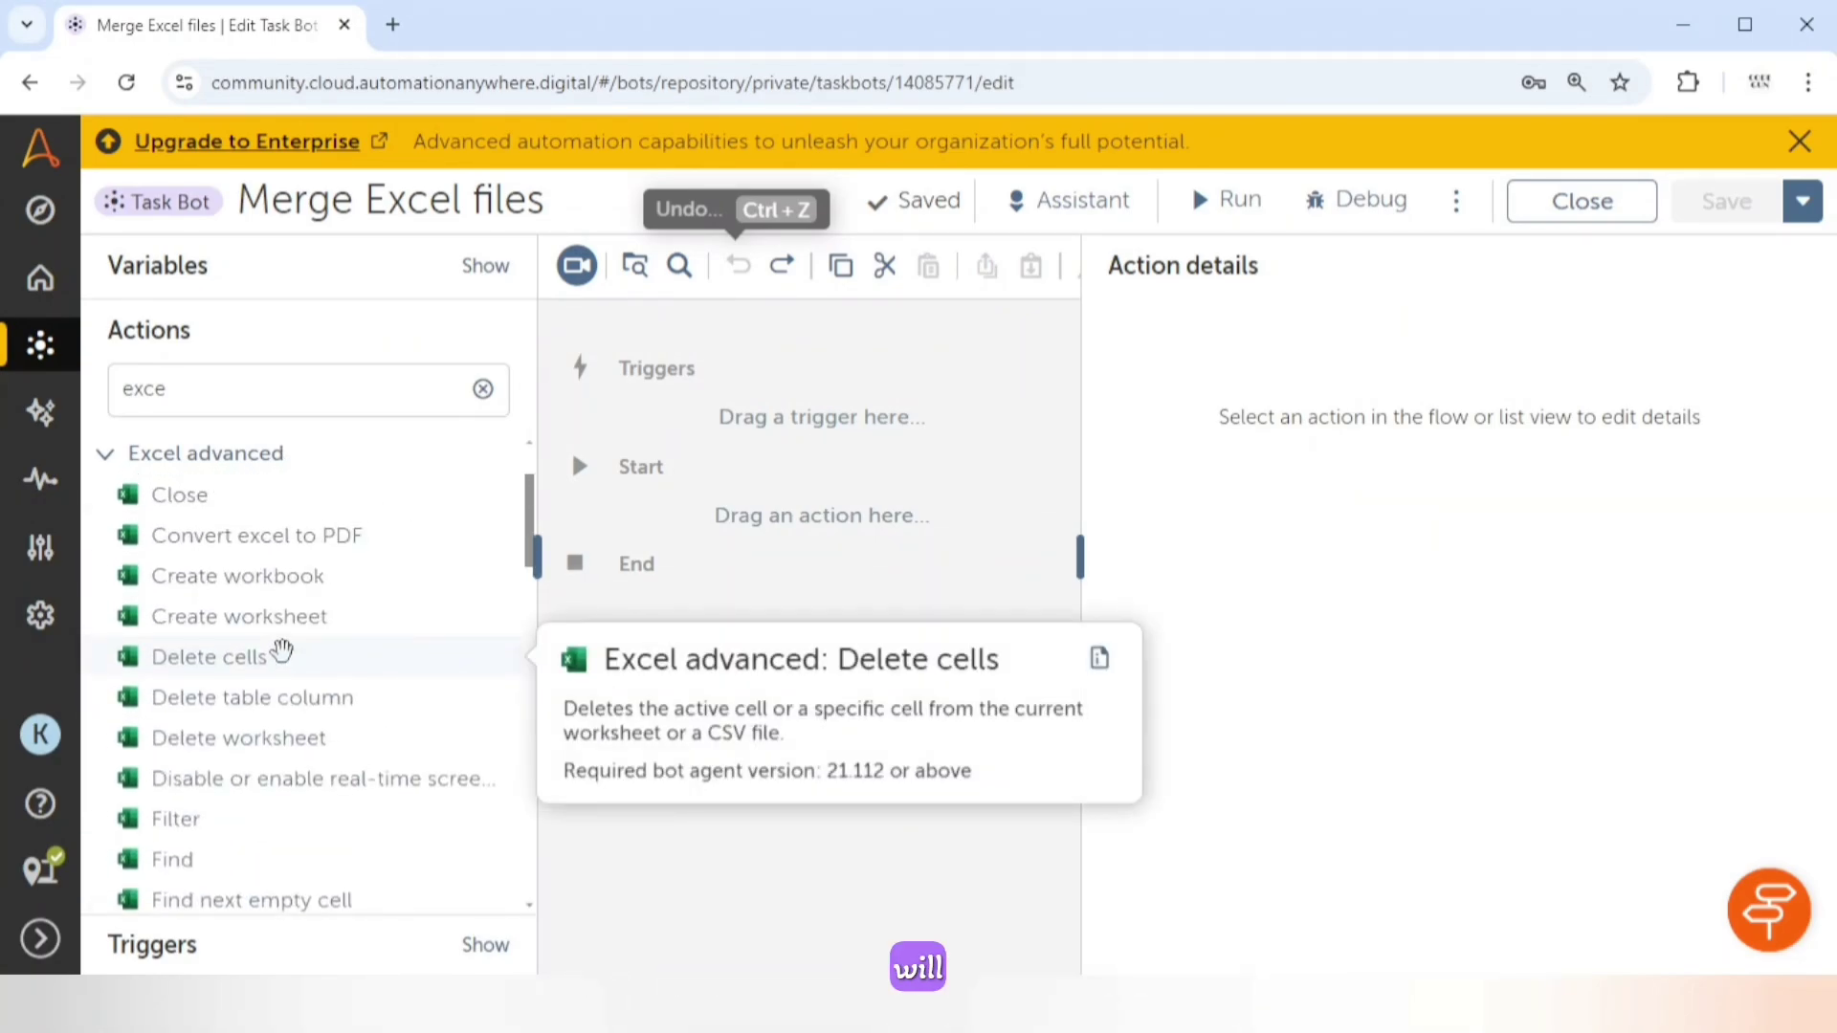
{"action": "scroll", "coordinate": [280, 658], "scroll_direction": "up", "scroll_amount": 2}
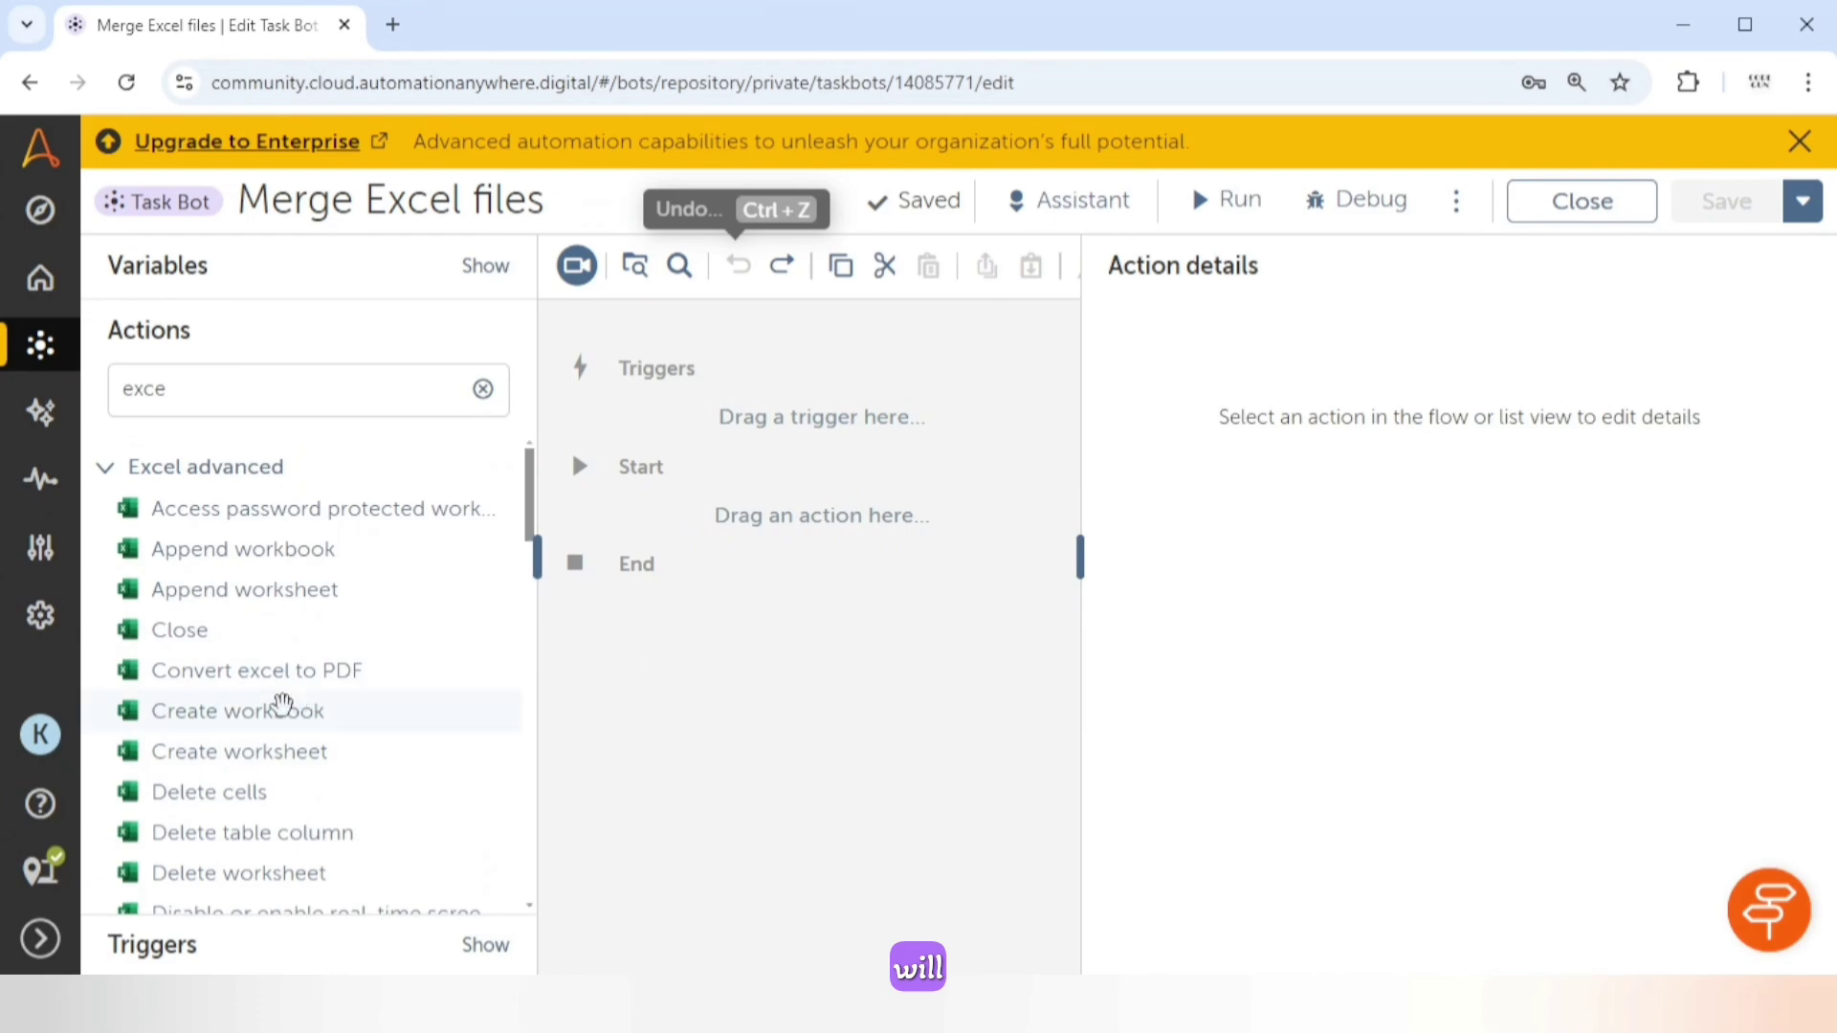
{"action": "left_click_drag", "start_coordinate": [279, 716], "coordinate": [813, 516]}
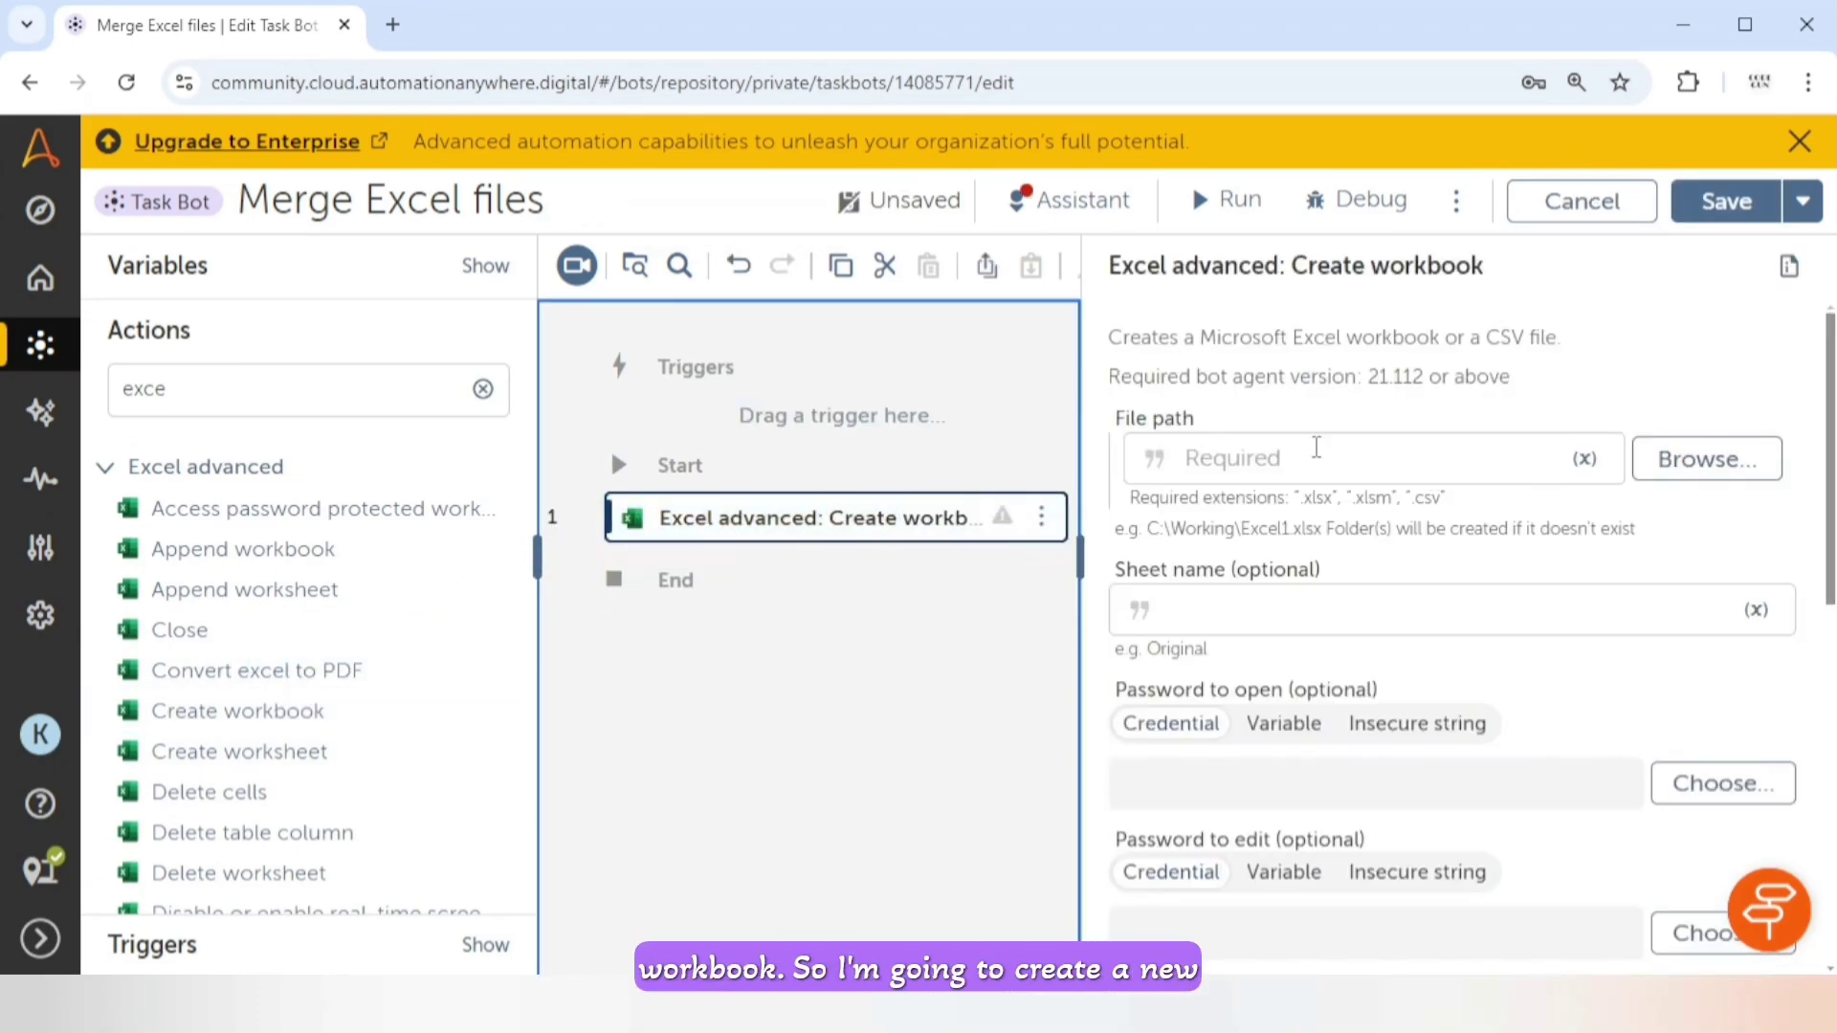
{"action": "left_click", "coordinate": [1320, 445]}
{"action": "type", "text": "Employees_List1"}
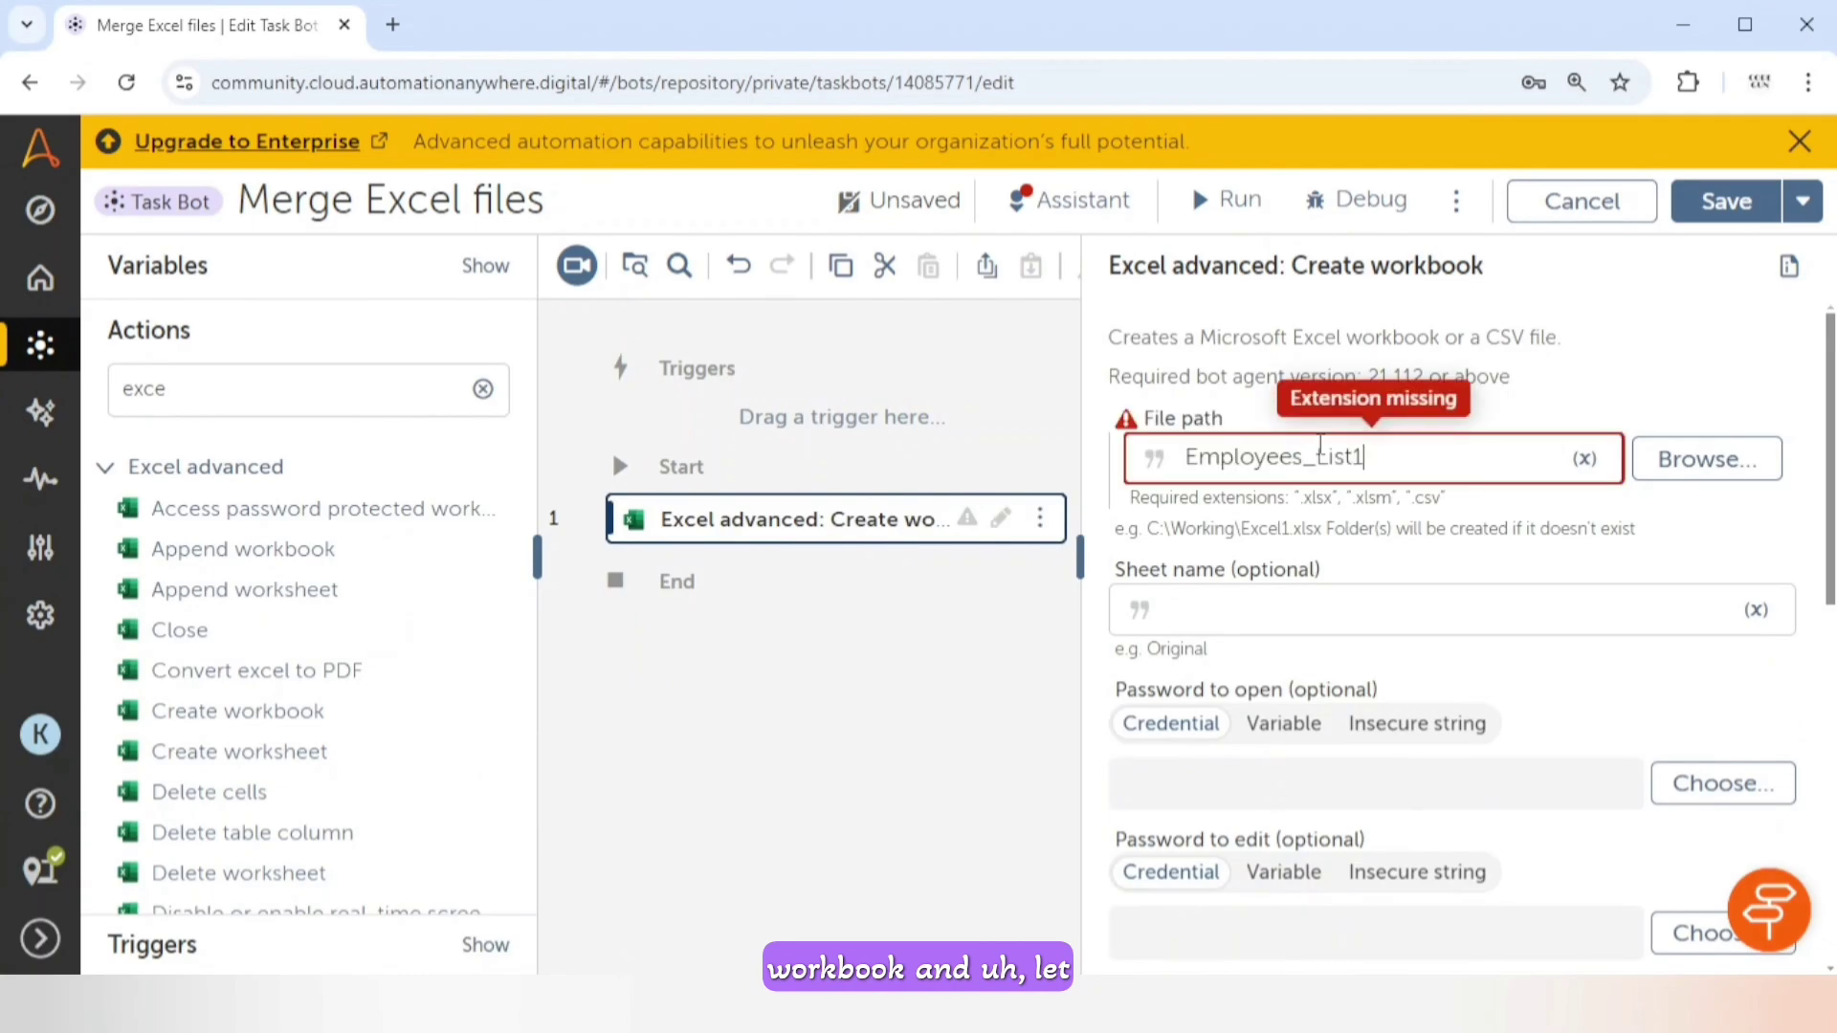
{"action": "key", "text": "ctrl+a"}
{"action": "key", "text": "BackSpace"}
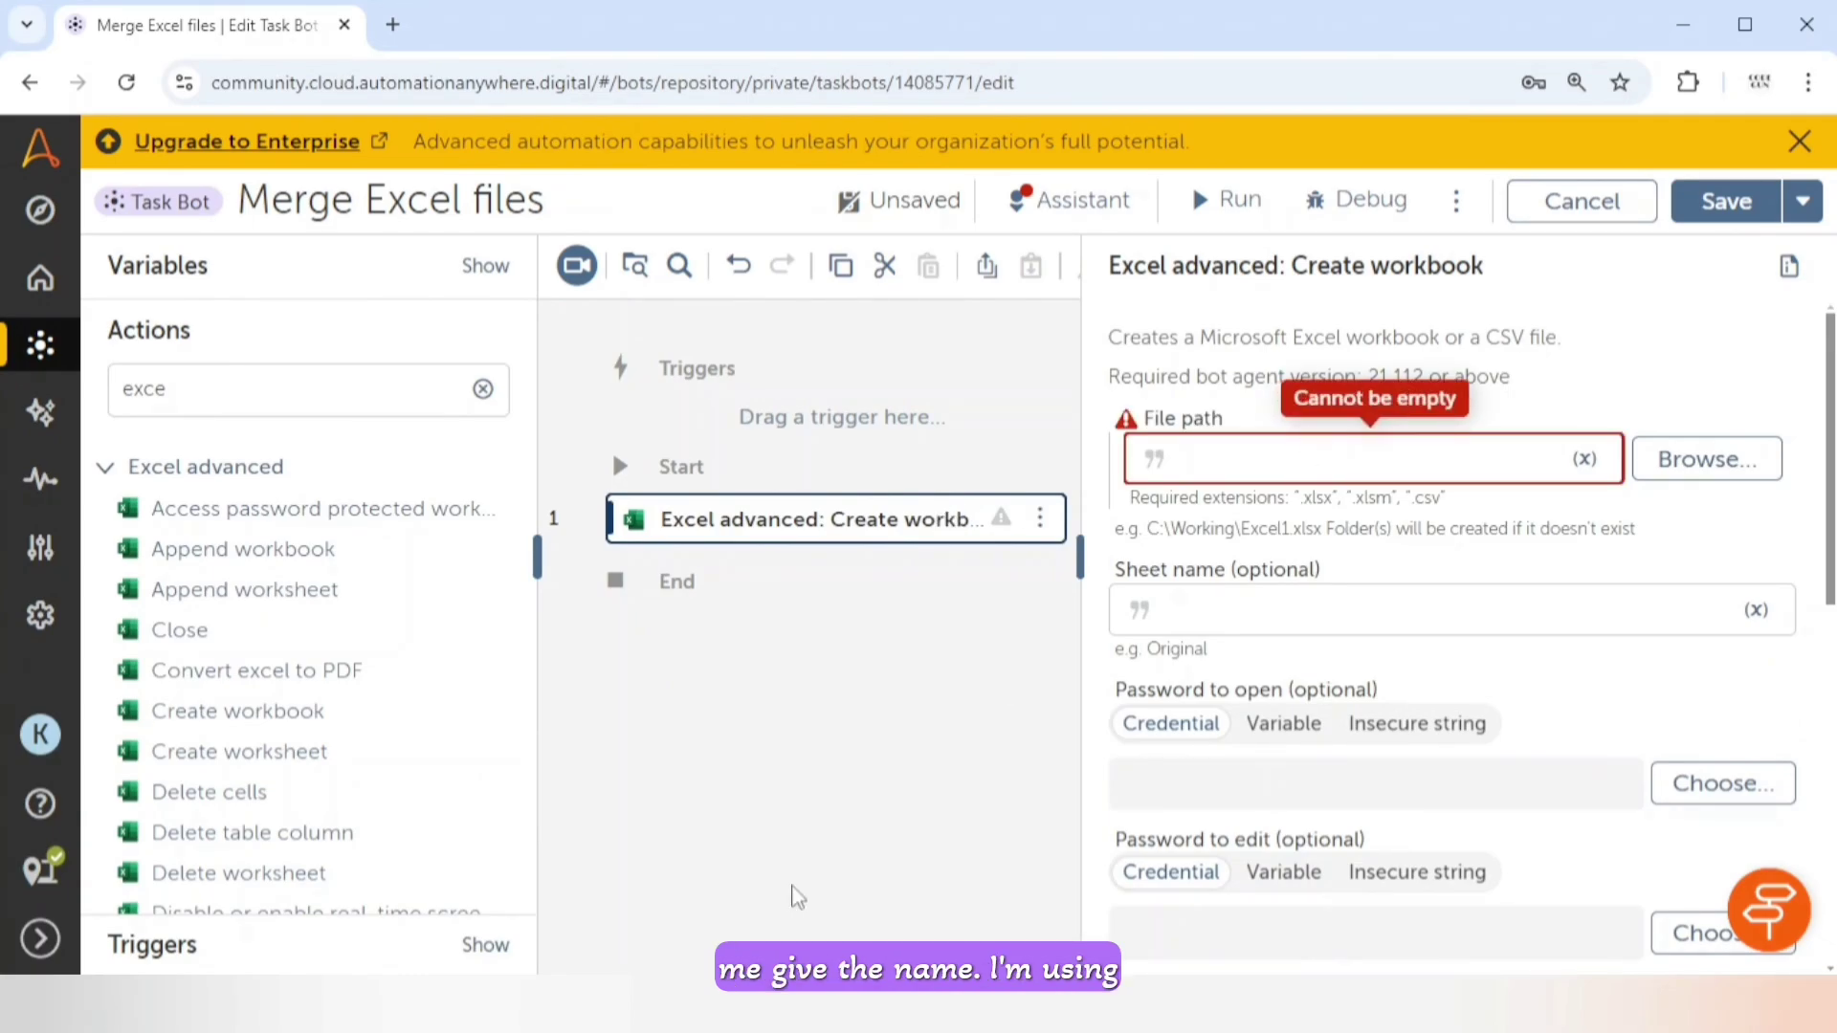
Step: Switch to File Explorer and copy the full path of the A360 folder on the desktop
{"action": "key", "text": "alt+Tab"}
{"action": "left_click", "coordinate": [847, 84]}
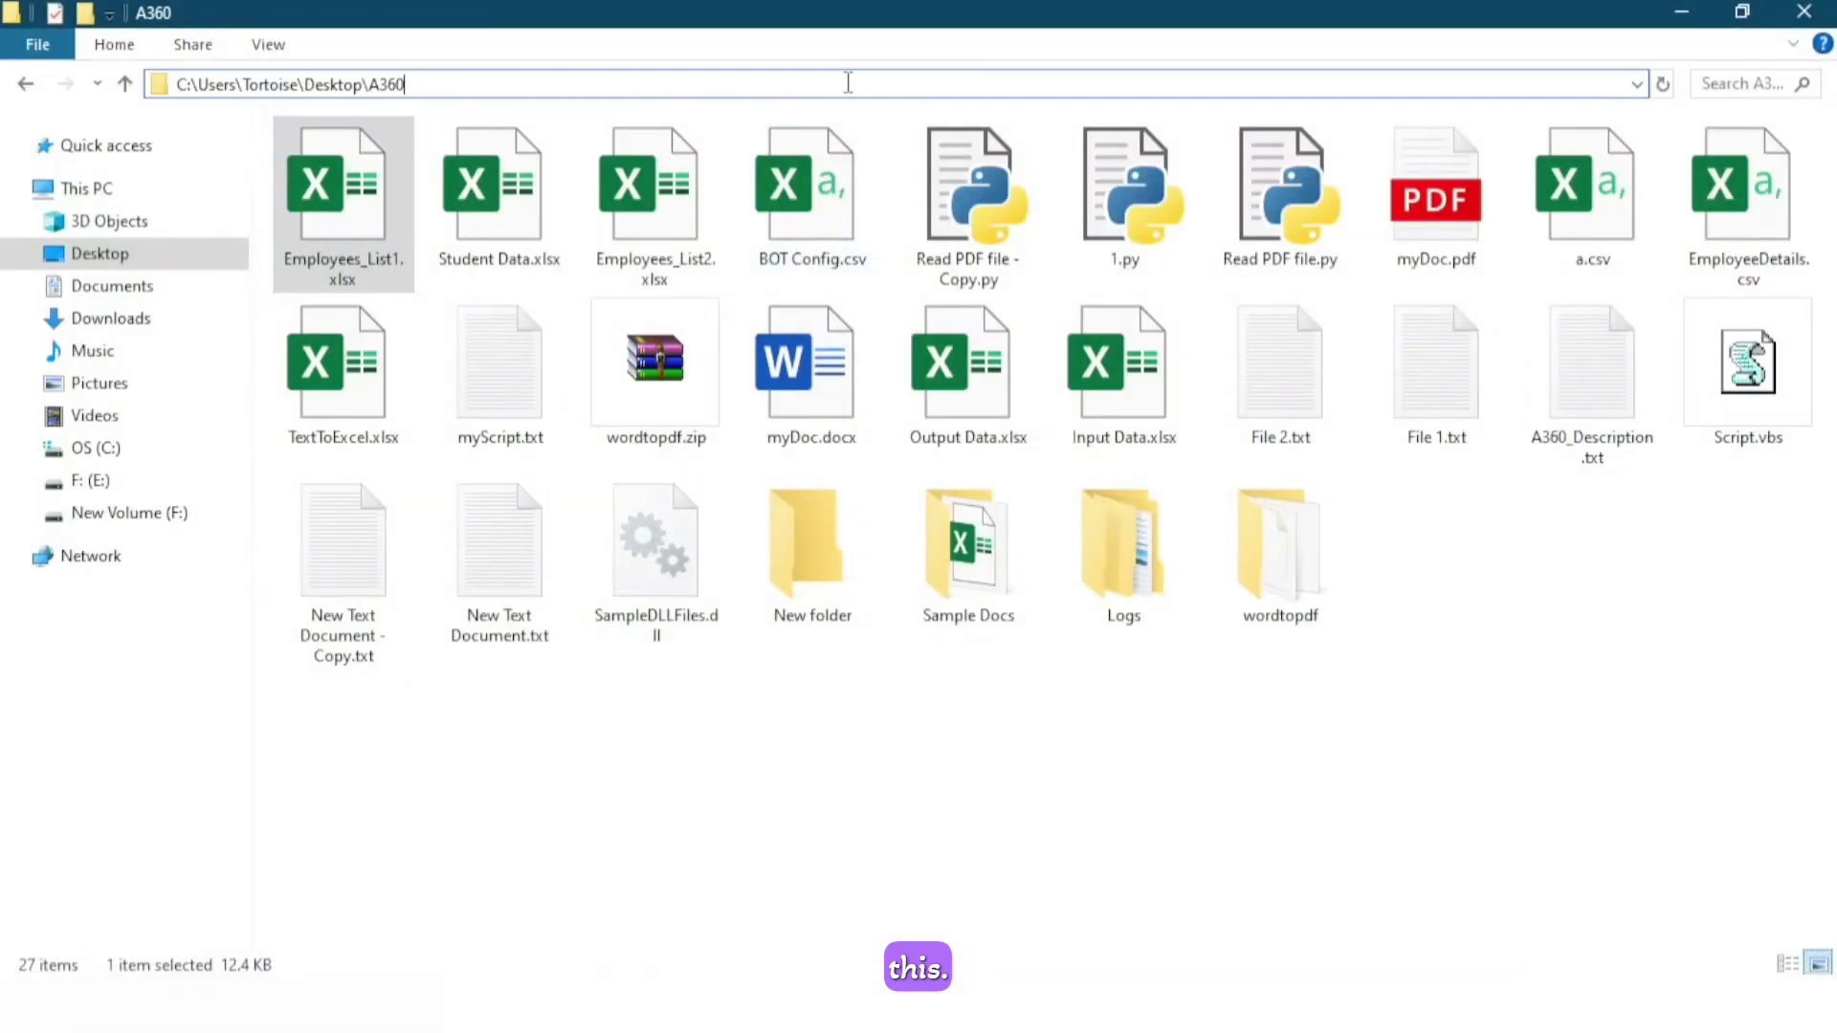
{"action": "key", "text": "ctrl+a"}
{"action": "key", "text": "ctrl+c"}
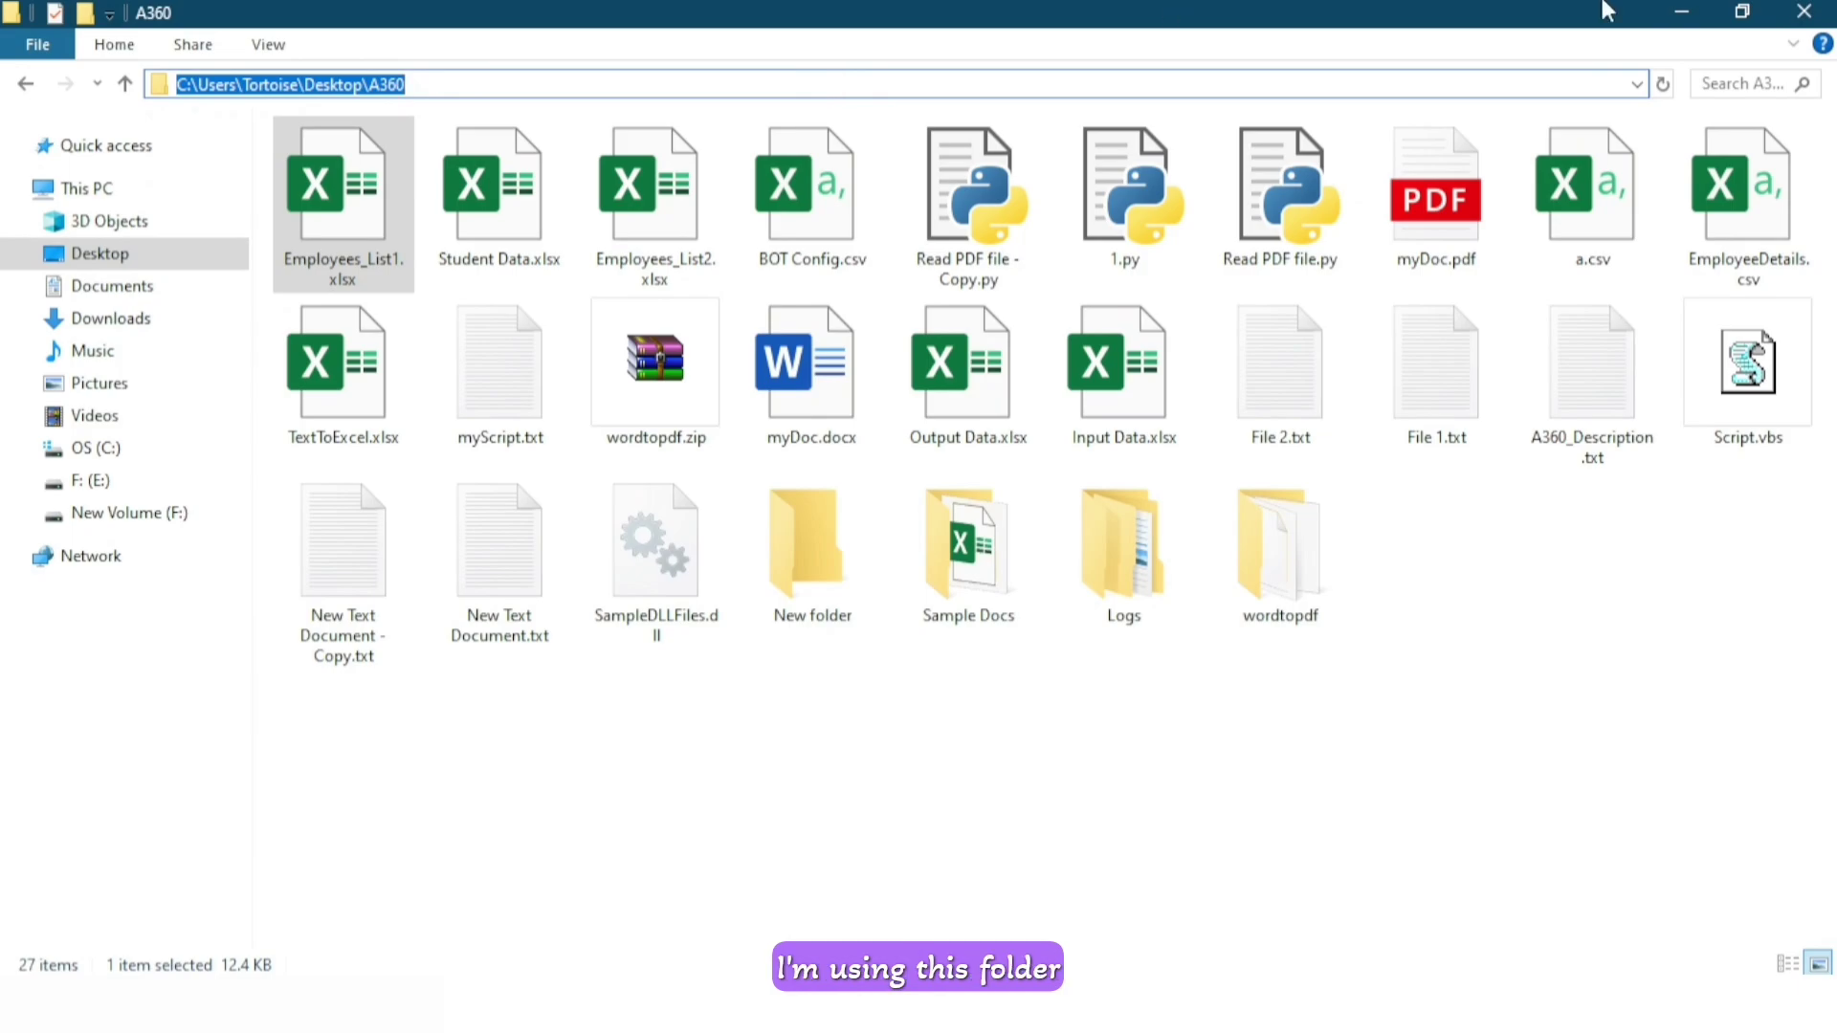
Step: Back in the bot editor, set the Create workbook file path to C:\Users\Tortoise\Desktop\A360\Merged_Data.xlsx
{"action": "key", "text": "alt+Tab"}
{"action": "left_click", "coordinate": [1307, 457]}
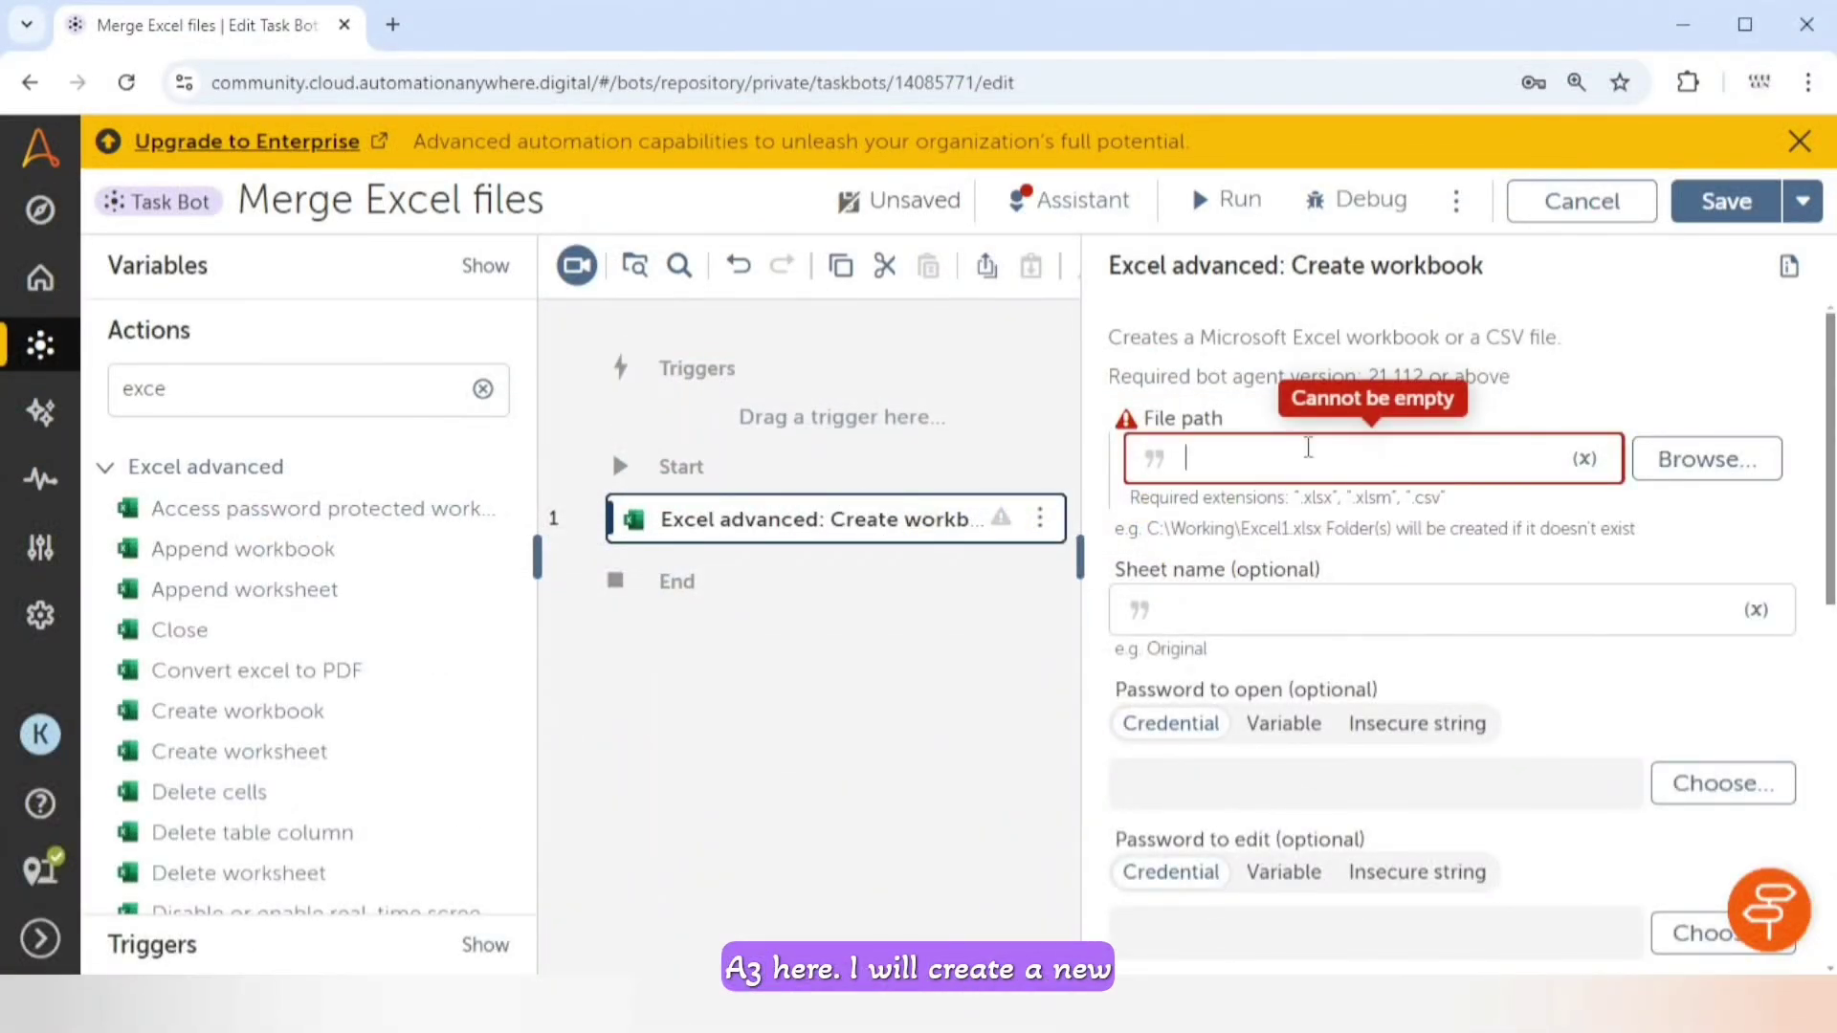
{"action": "key", "text": "ctrl+v"}
{"action": "type", "text": "\\"}
{"action": "type", "text": "Mergerd"}
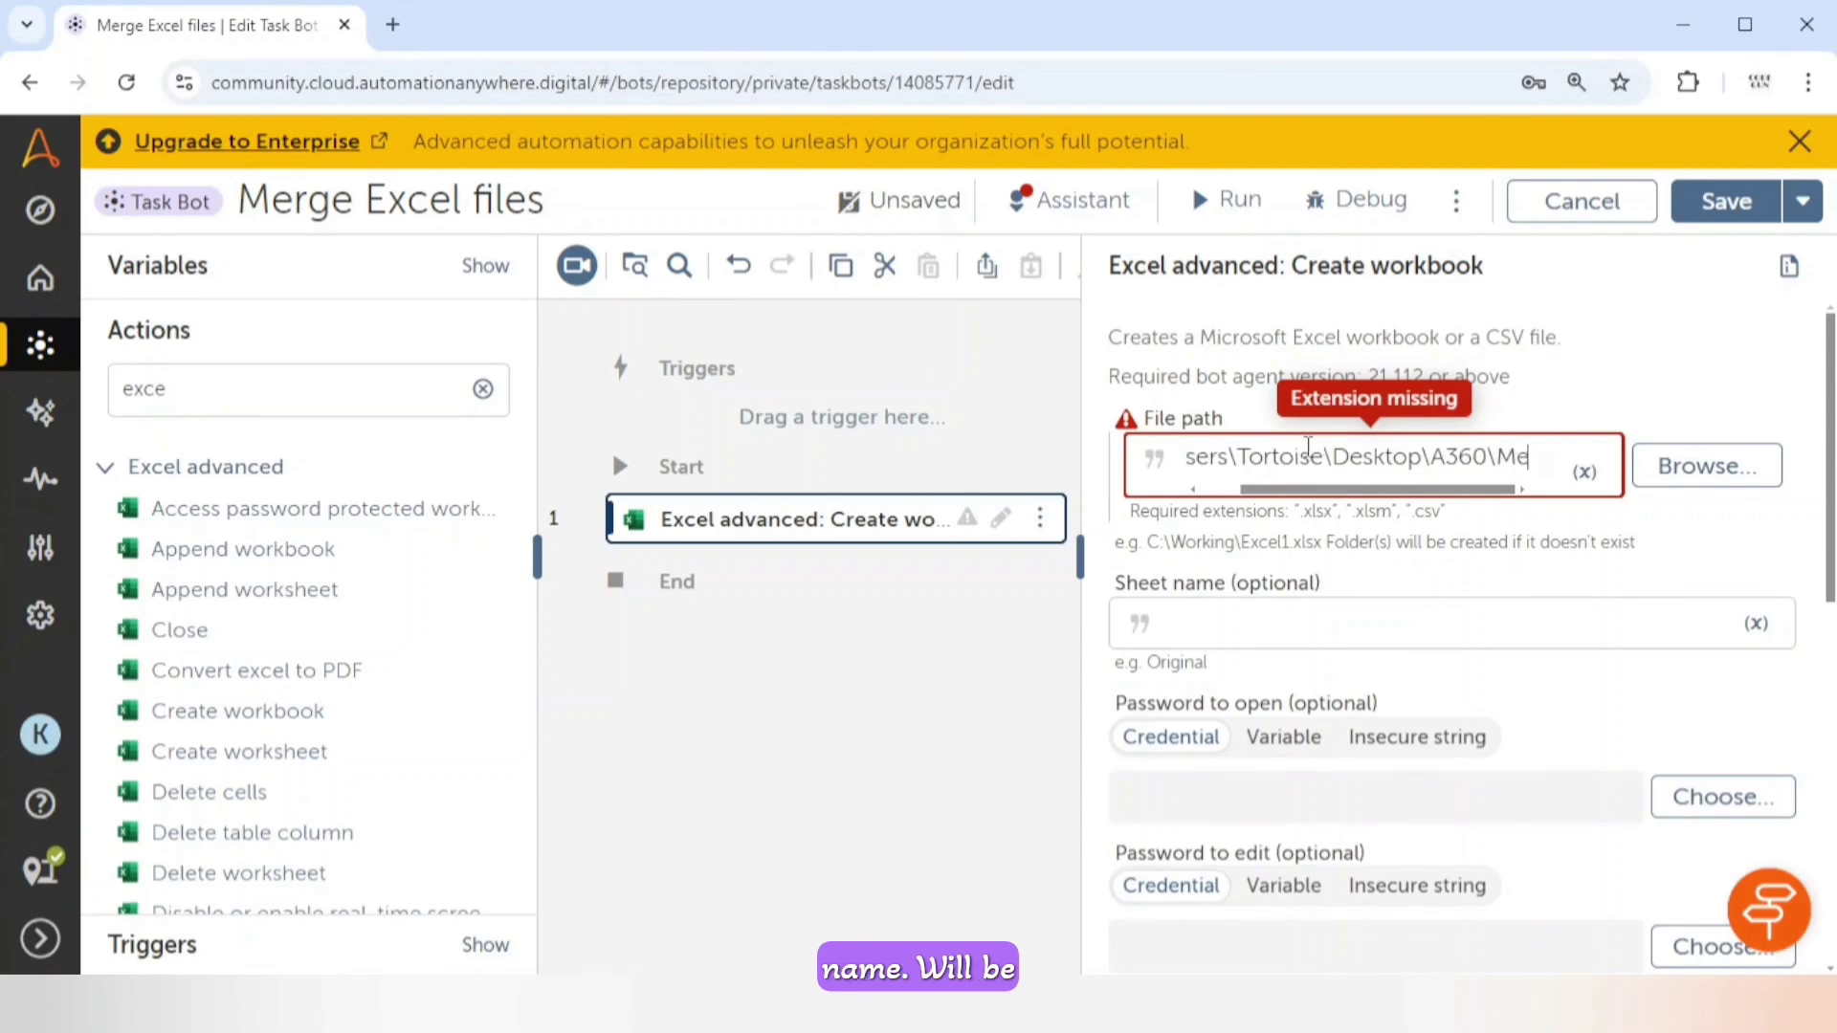
{"action": "key", "text": "BackSpace"}
{"action": "key", "text": "BackSpace"}
{"action": "type", "text": "d_Data.xlsx"}
Step: Review the optional Create workbook settings and add an Excel advanced Close action after it in the flow
{"action": "left_click", "coordinate": [1244, 626]}
{"action": "scroll", "coordinate": [1282, 690], "scroll_direction": "down", "scroll_amount": 1}
{"action": "scroll", "coordinate": [1339, 631], "scroll_direction": "down", "scroll_amount": 2}
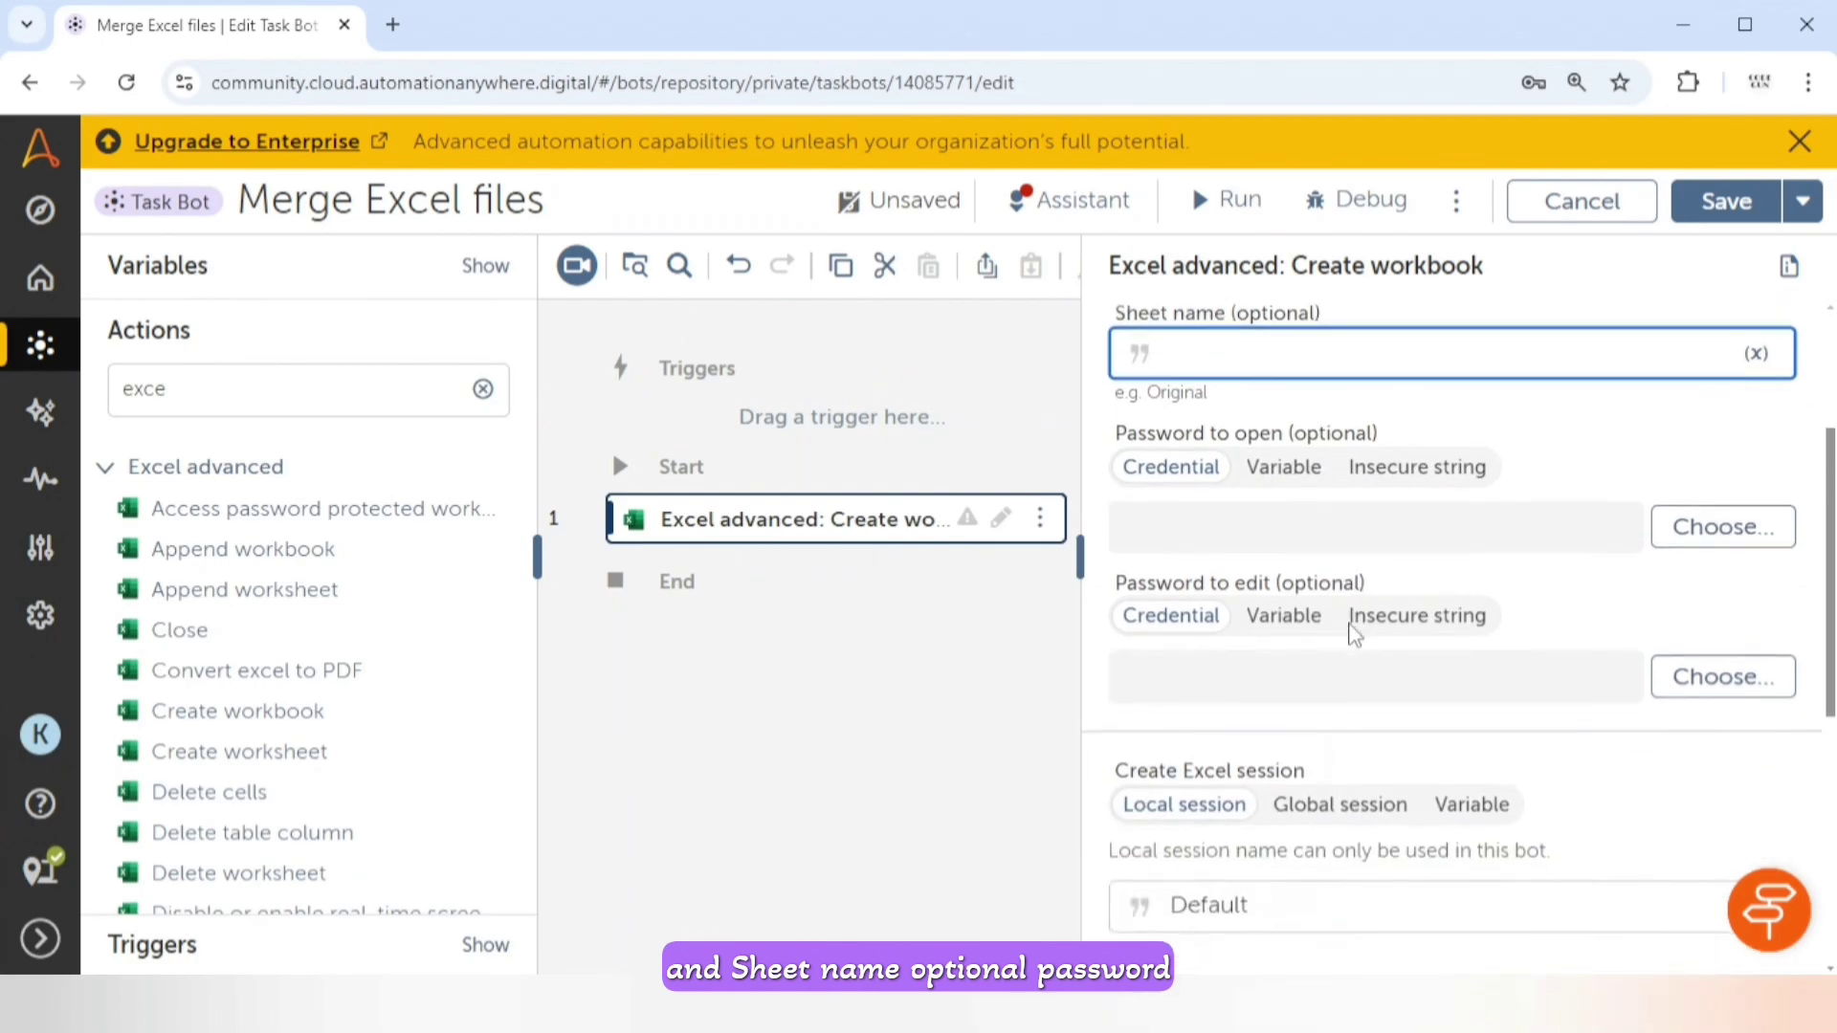
{"action": "scroll", "coordinate": [1432, 658], "scroll_direction": "down", "scroll_amount": 2}
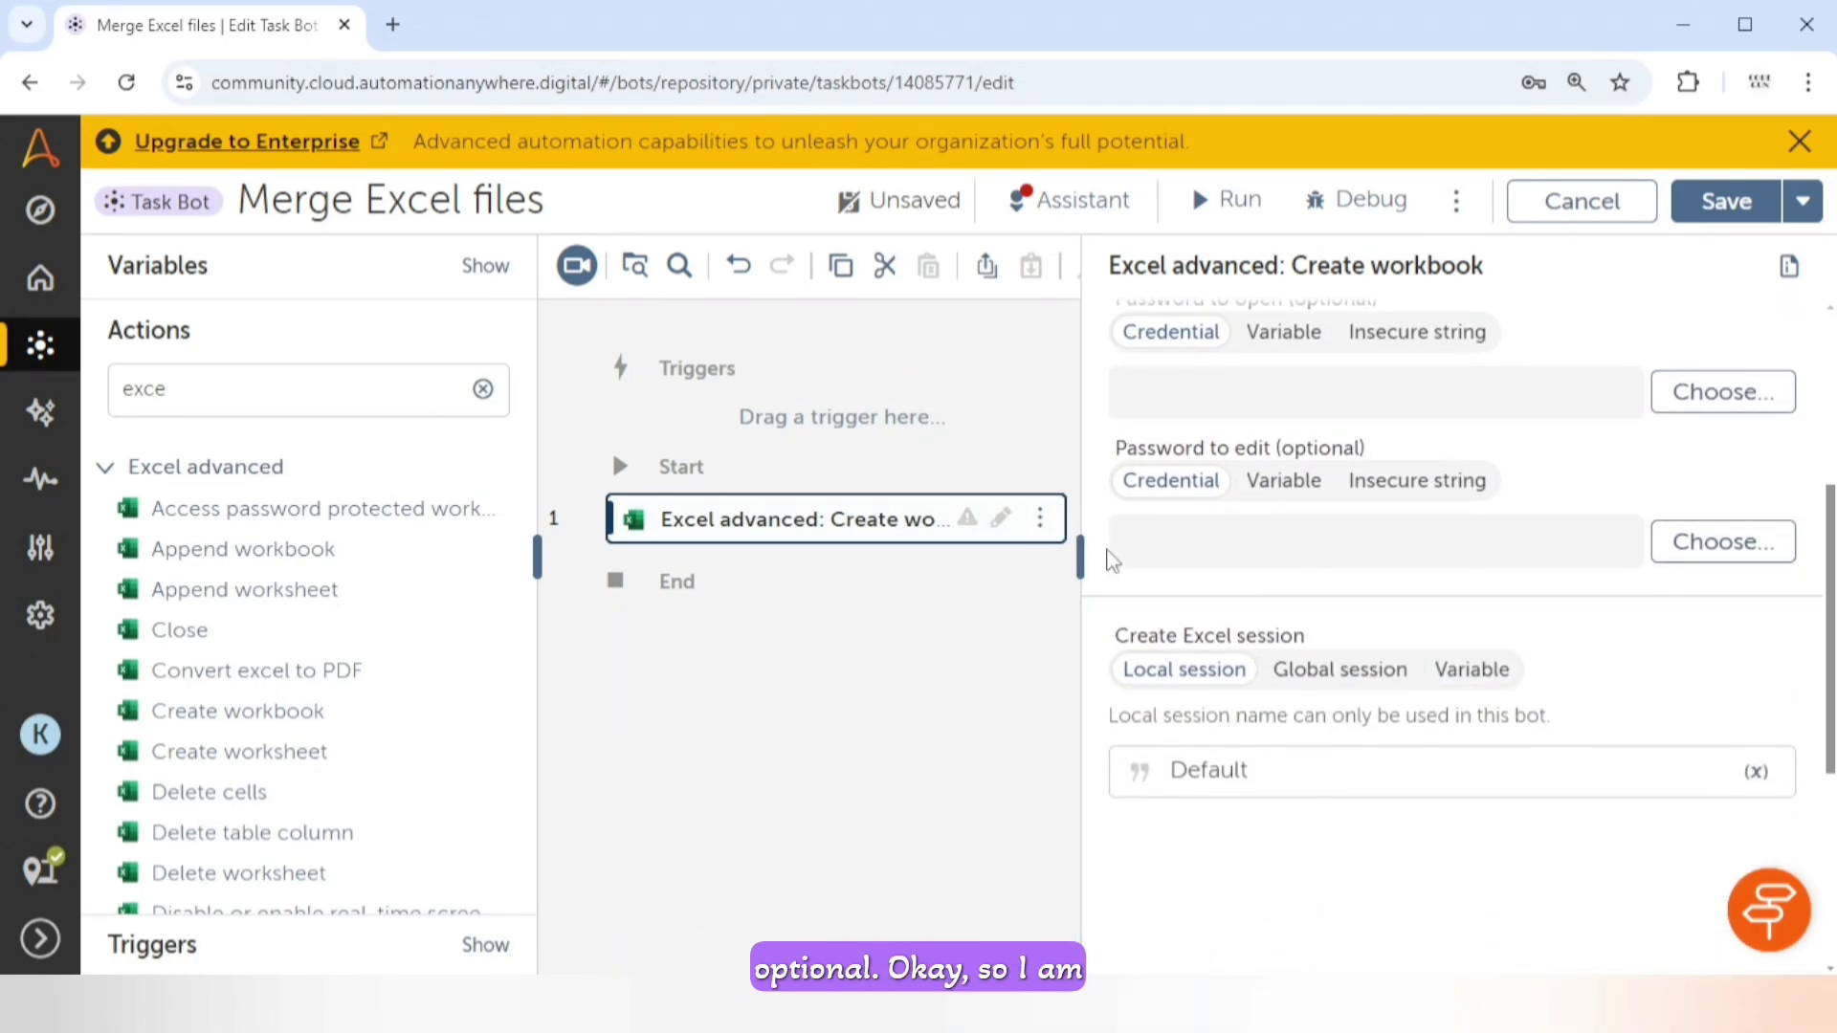
{"action": "left_click_drag", "start_coordinate": [231, 633], "coordinate": [755, 560]}
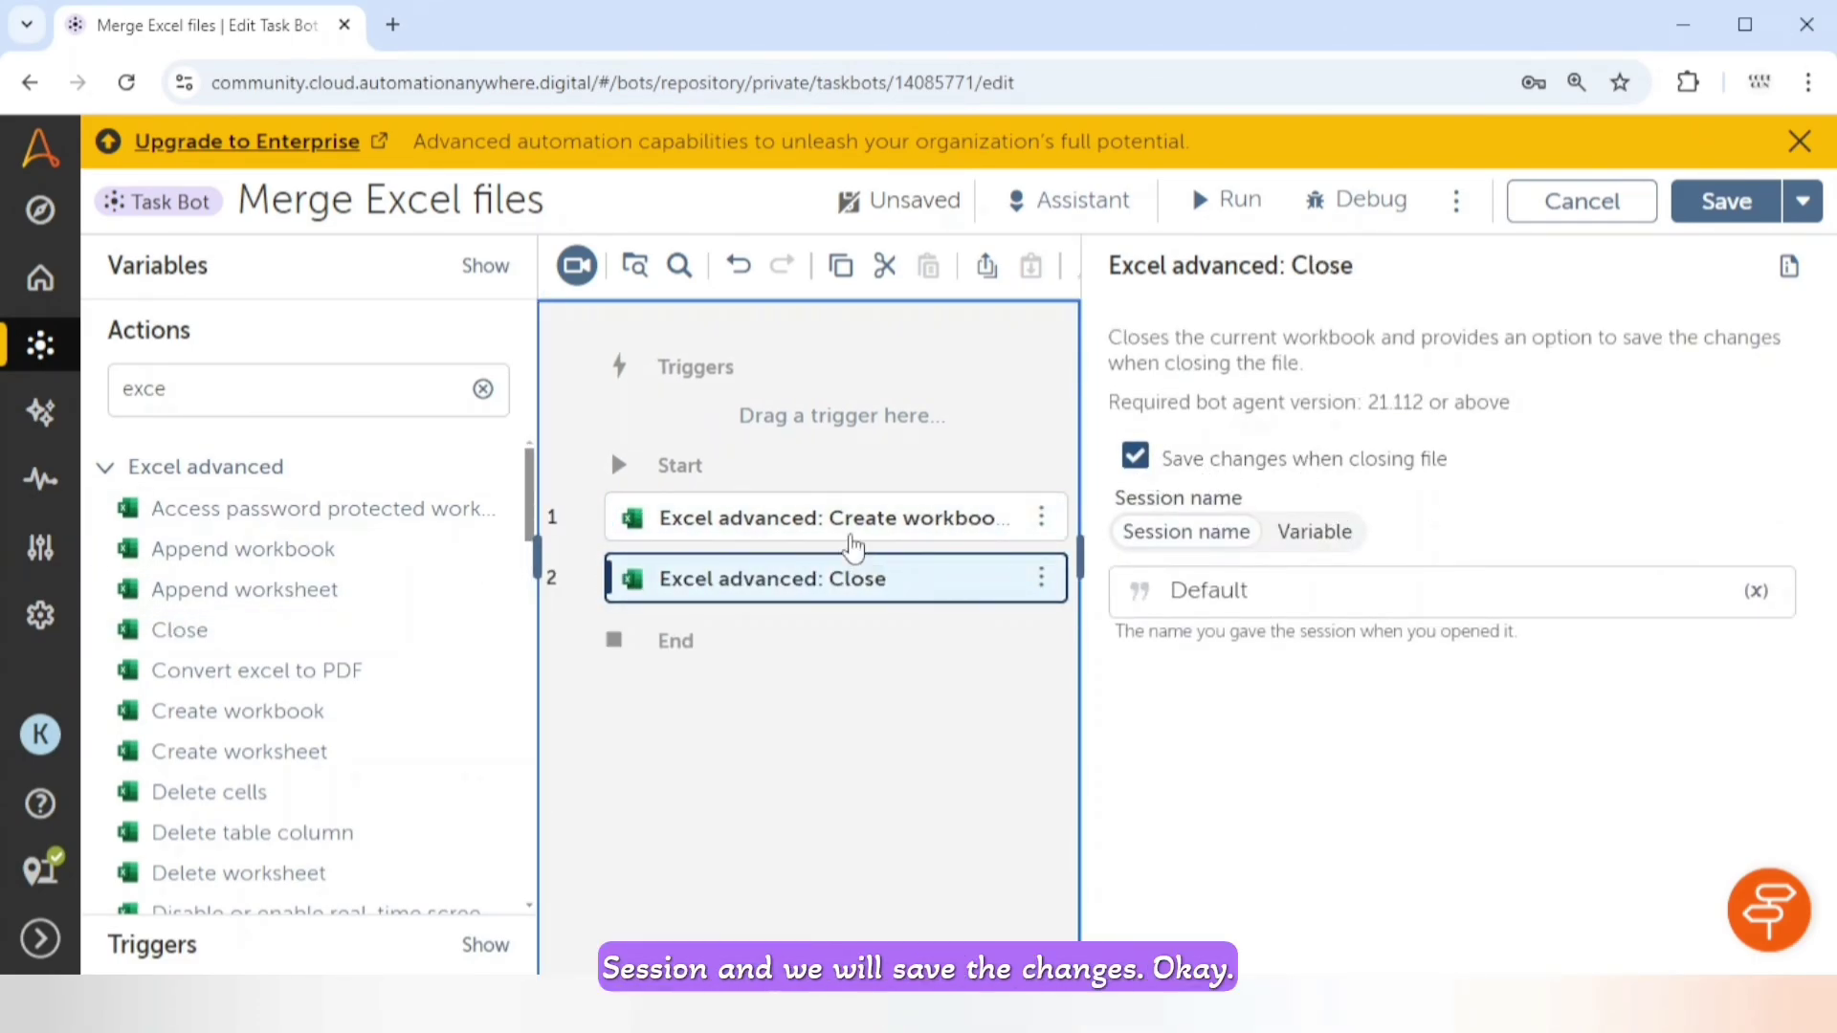
{"action": "left_click", "coordinate": [848, 534]}
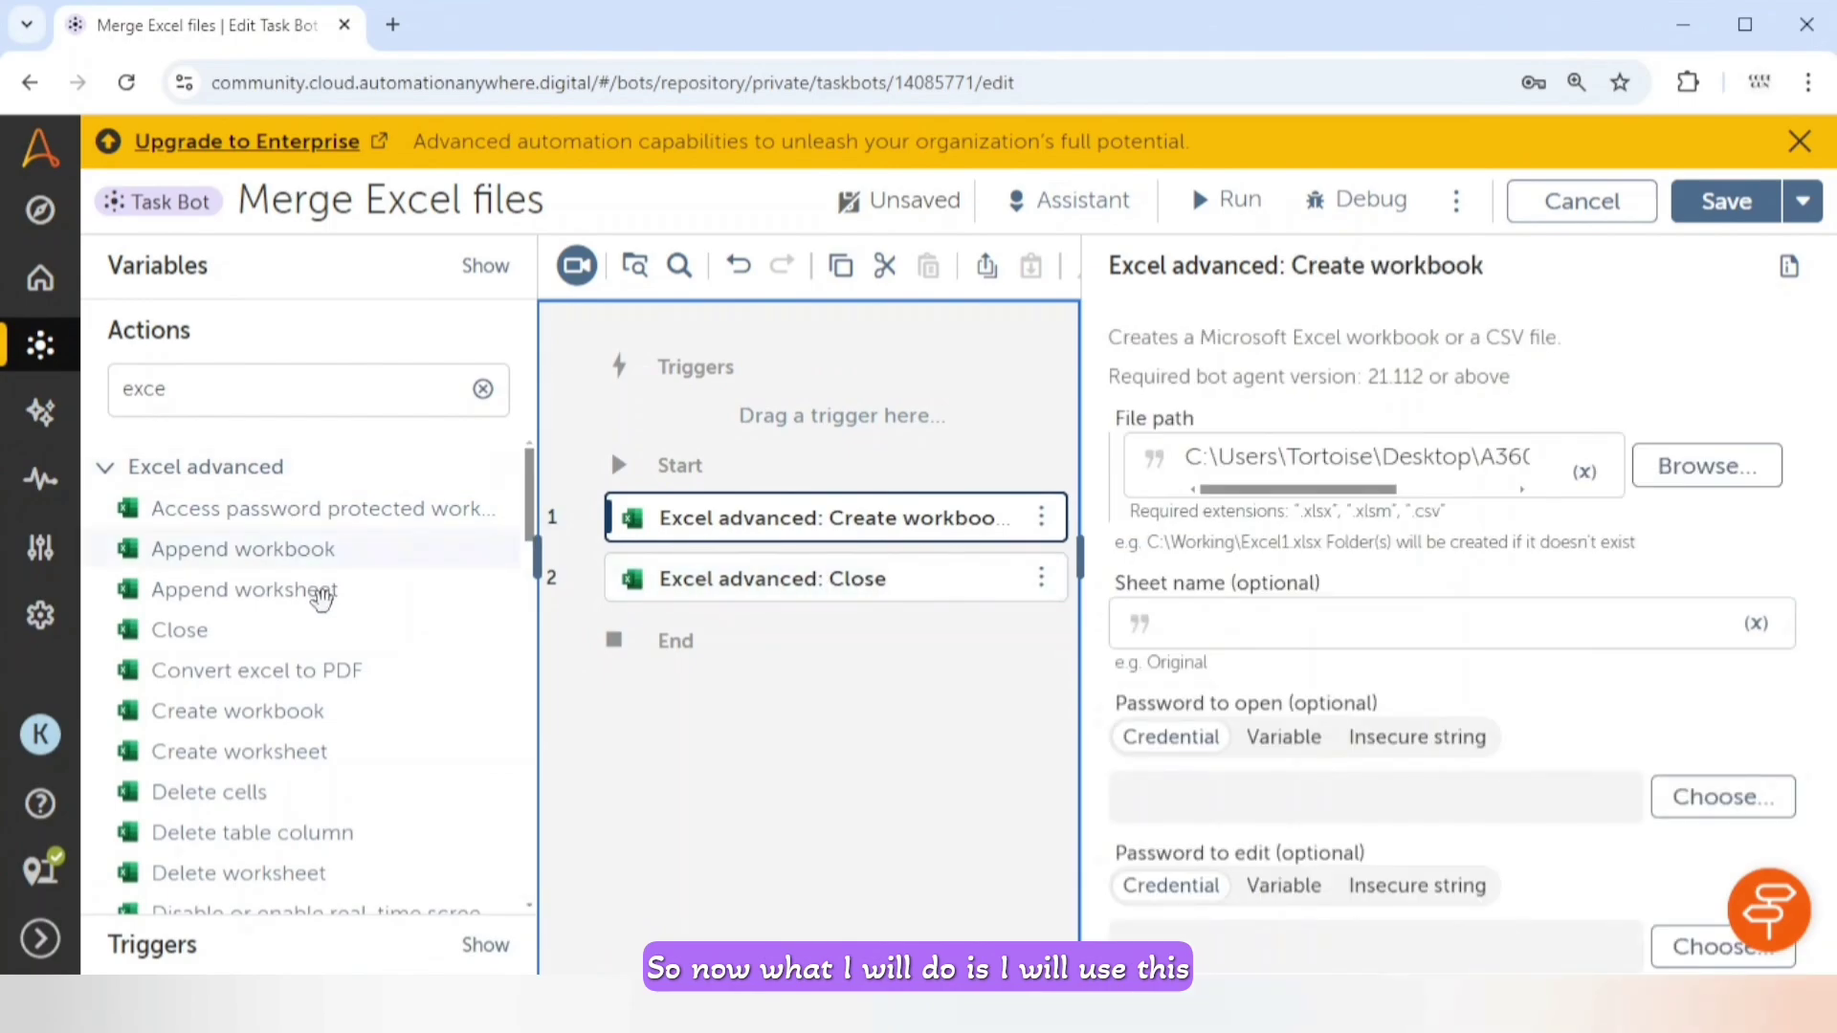
Step: Add an Append workbook action between Create workbook and Close, and set its source to Student Data.xlsx in the A360 folder
{"action": "left_click_drag", "start_coordinate": [275, 553], "coordinate": [891, 579]}
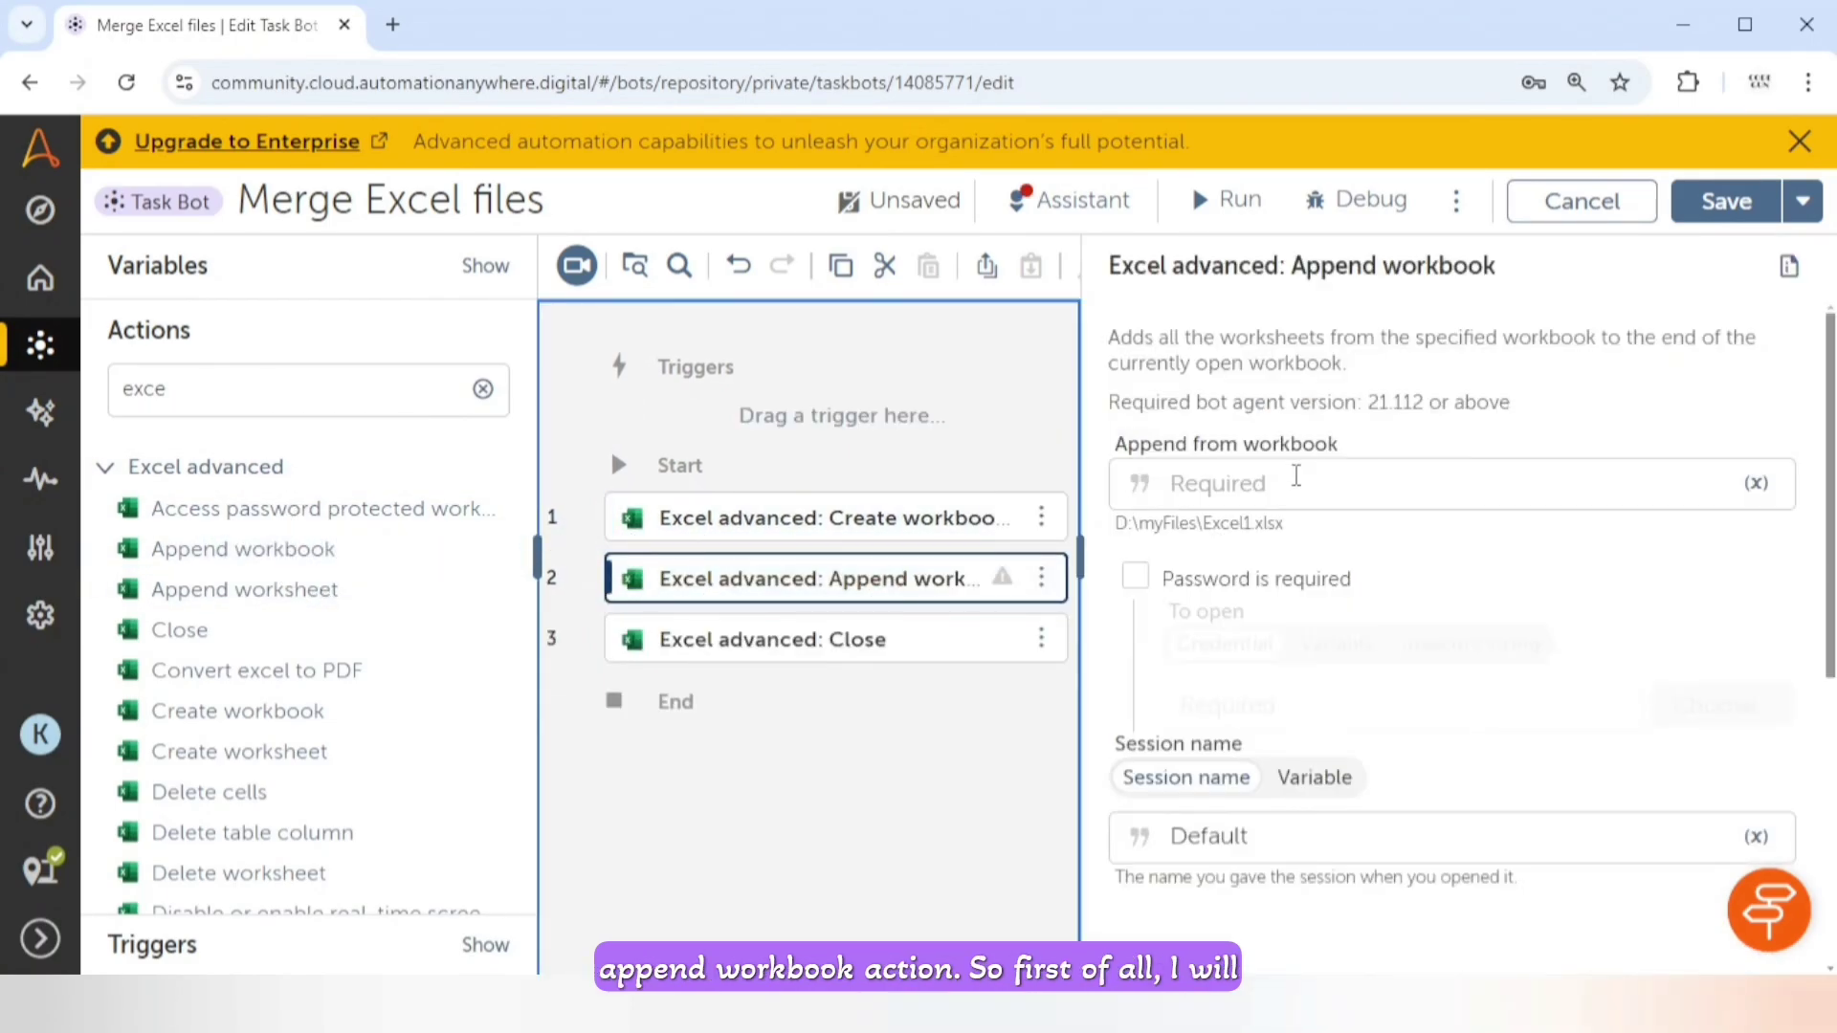
{"action": "left_click", "coordinate": [1284, 483]}
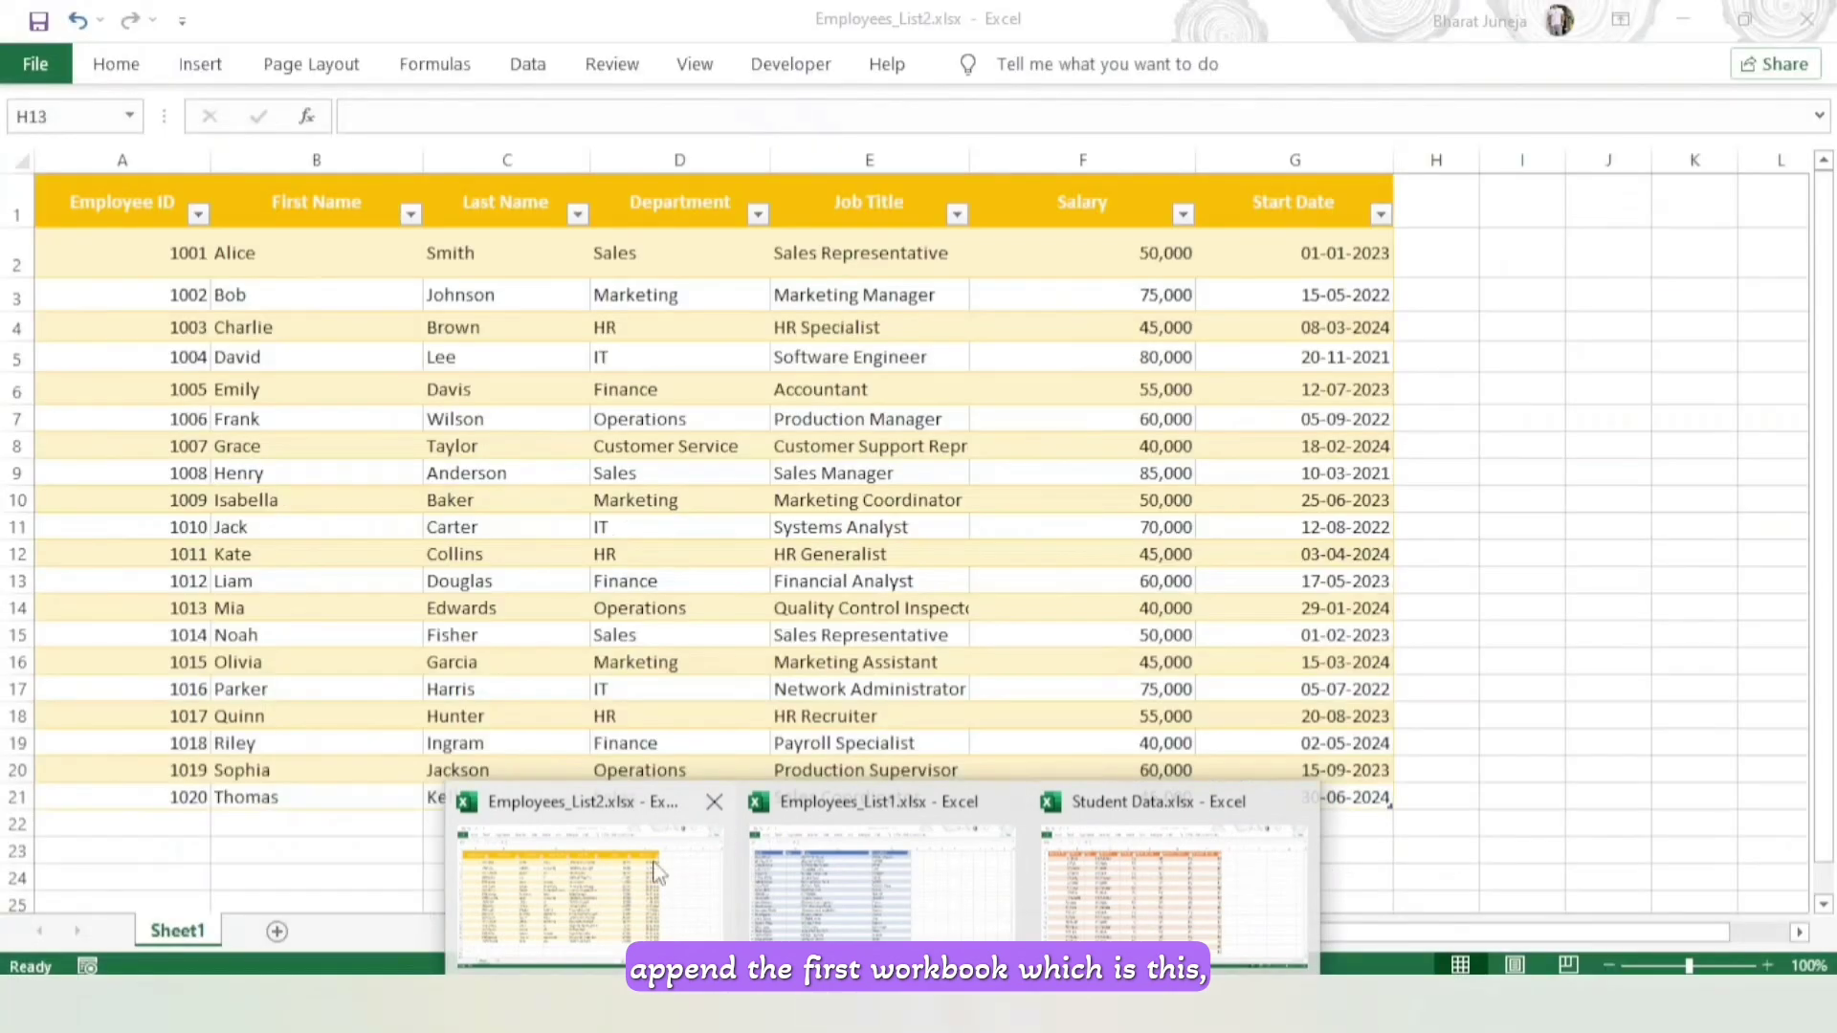
{"action": "mouse_move", "coordinate": [1100, 885]}
{"action": "key", "text": "alt+Tab"}
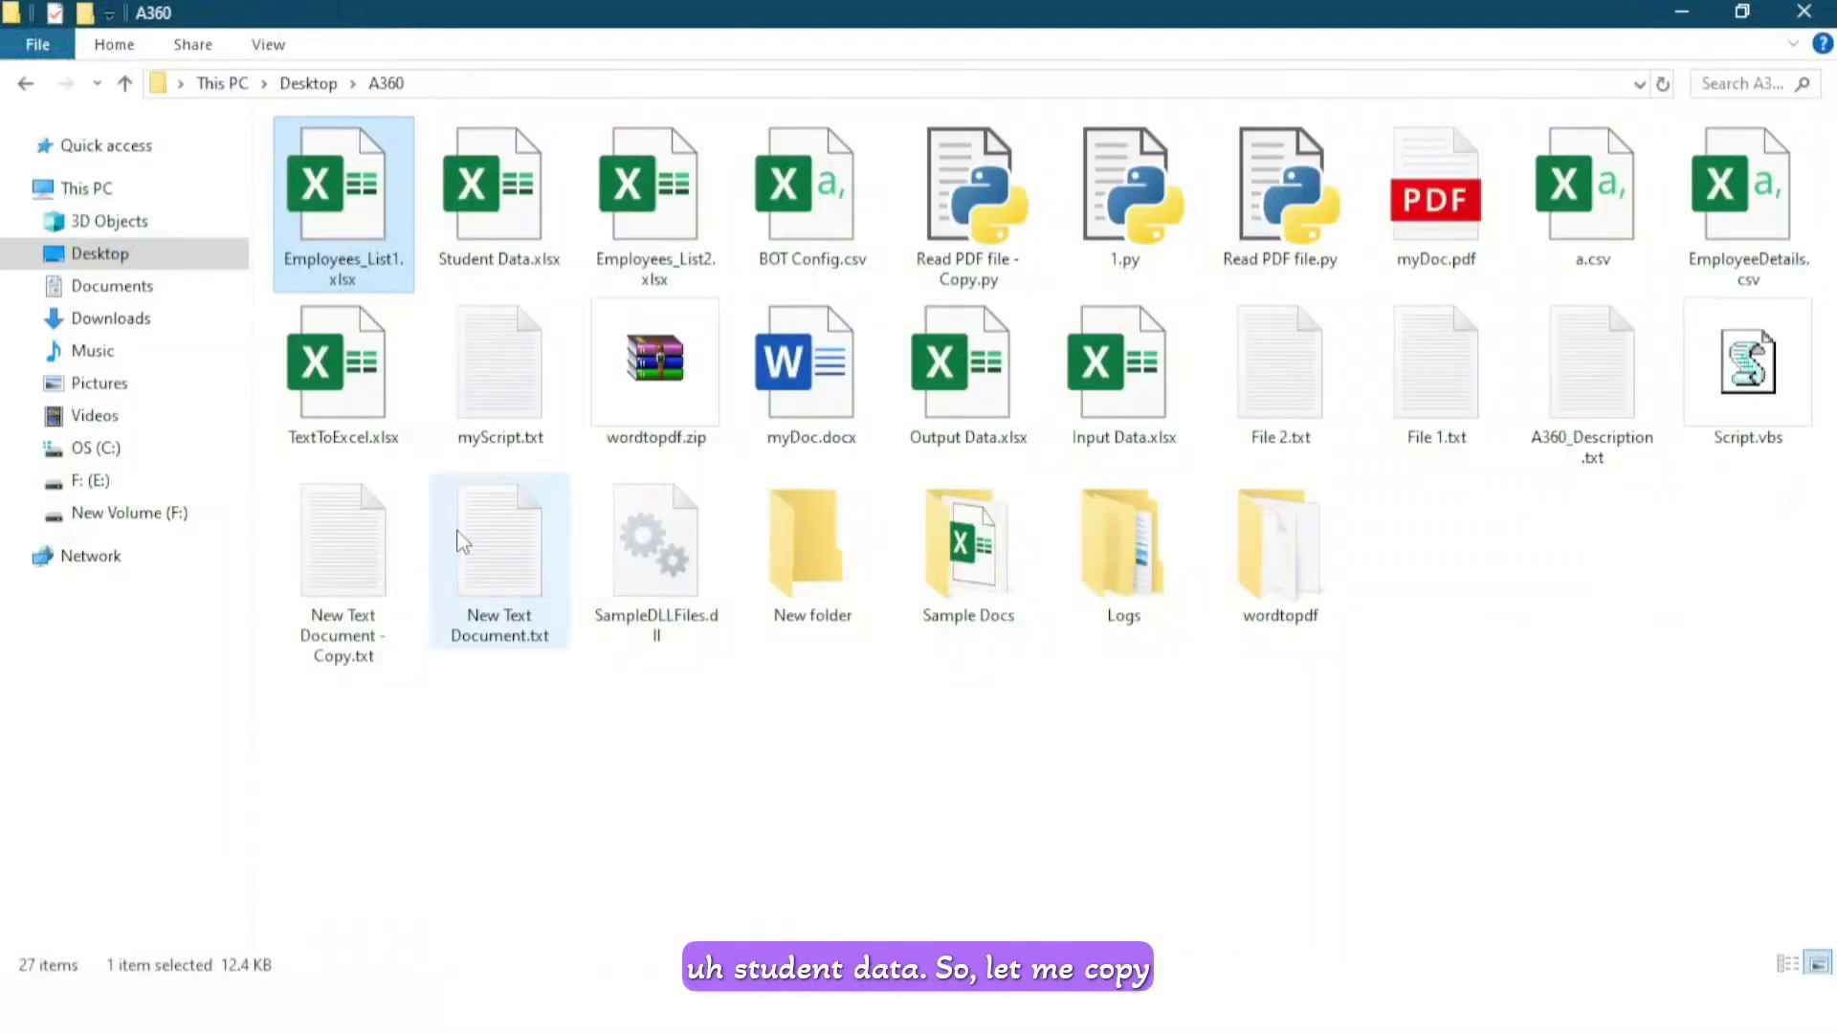
{"action": "left_click", "coordinate": [510, 227]}
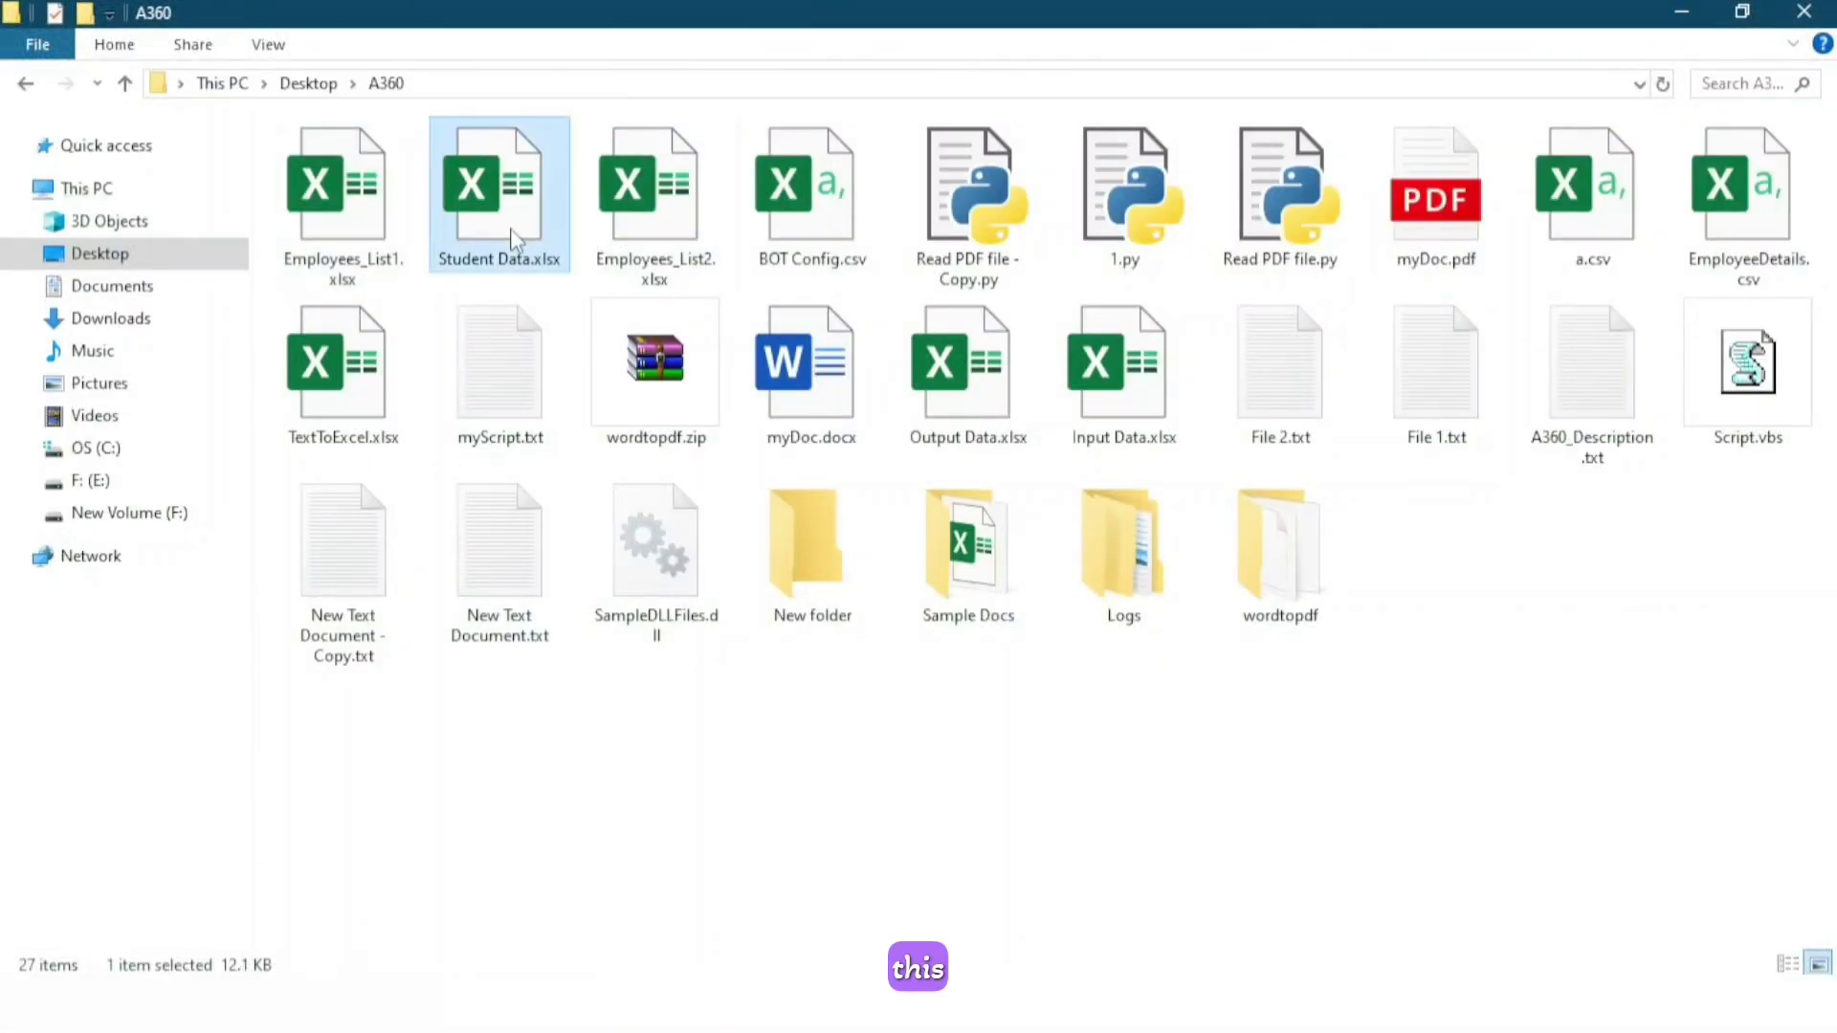
{"action": "right_click", "coordinate": [510, 227]}
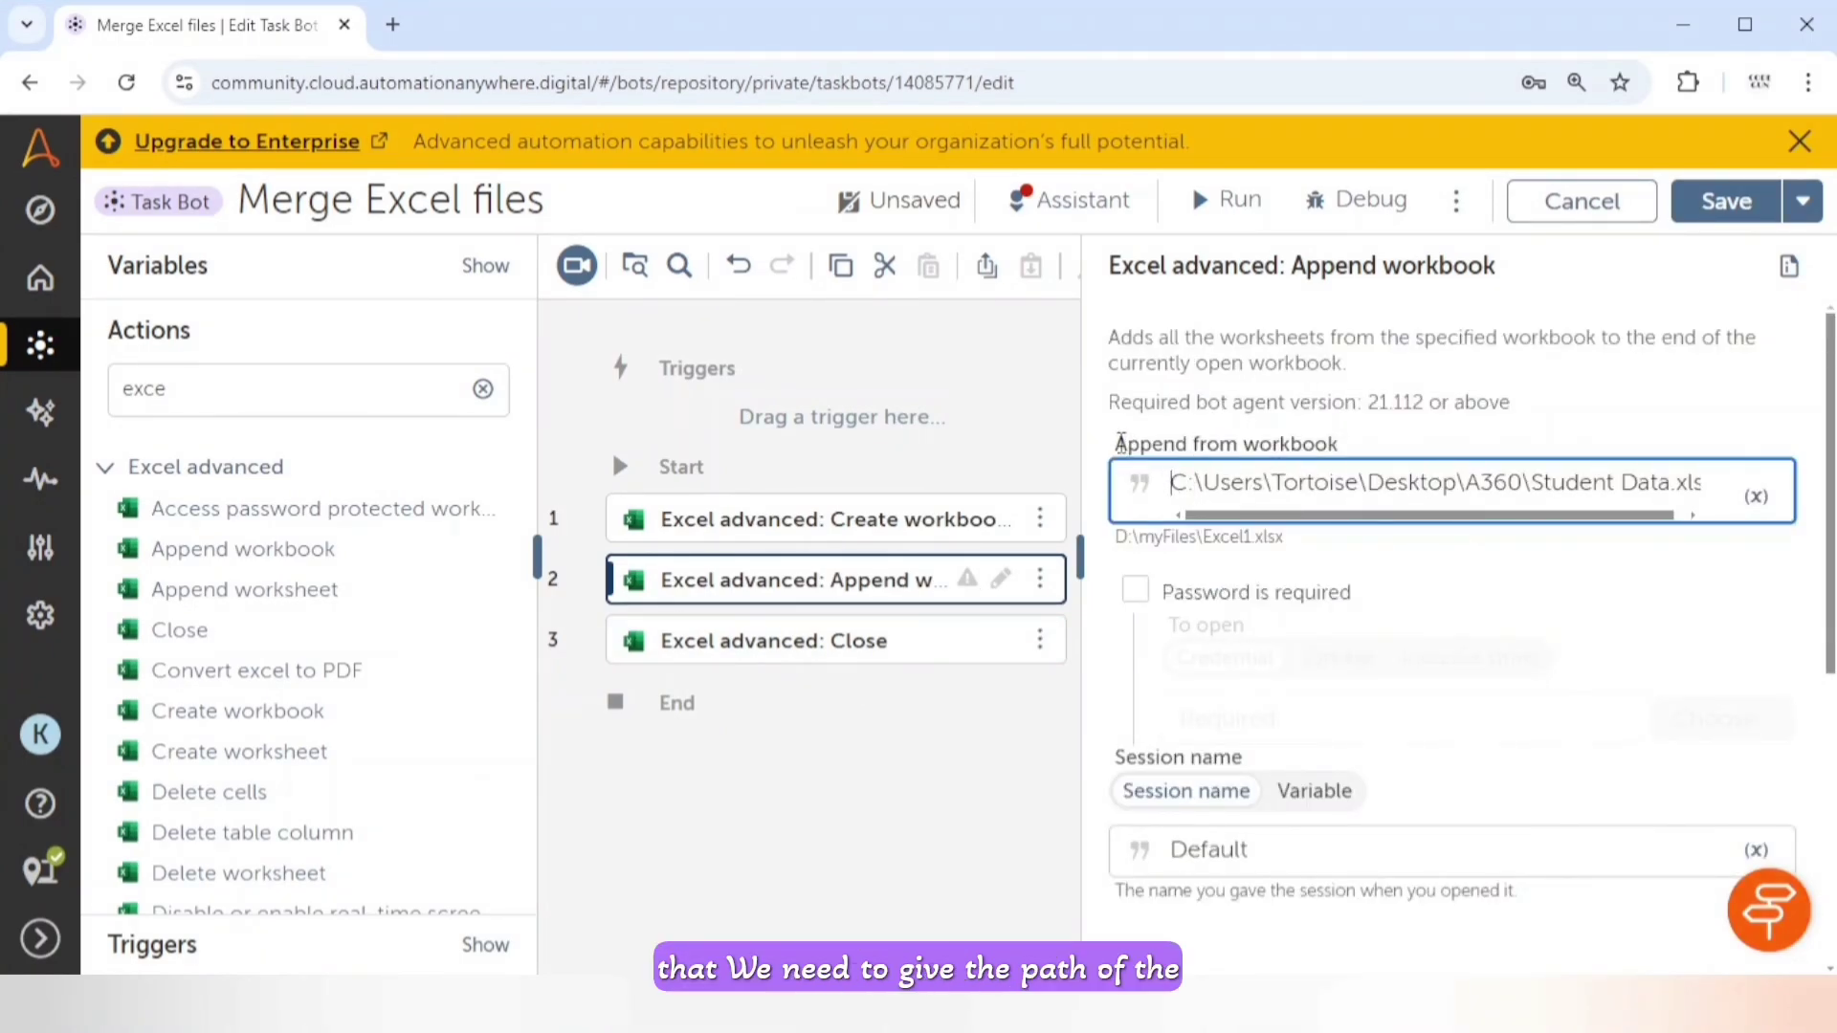
{"action": "left_click_drag", "start_coordinate": [1122, 442], "coordinate": [1363, 458]}
{"action": "left_click", "coordinate": [1365, 491]}
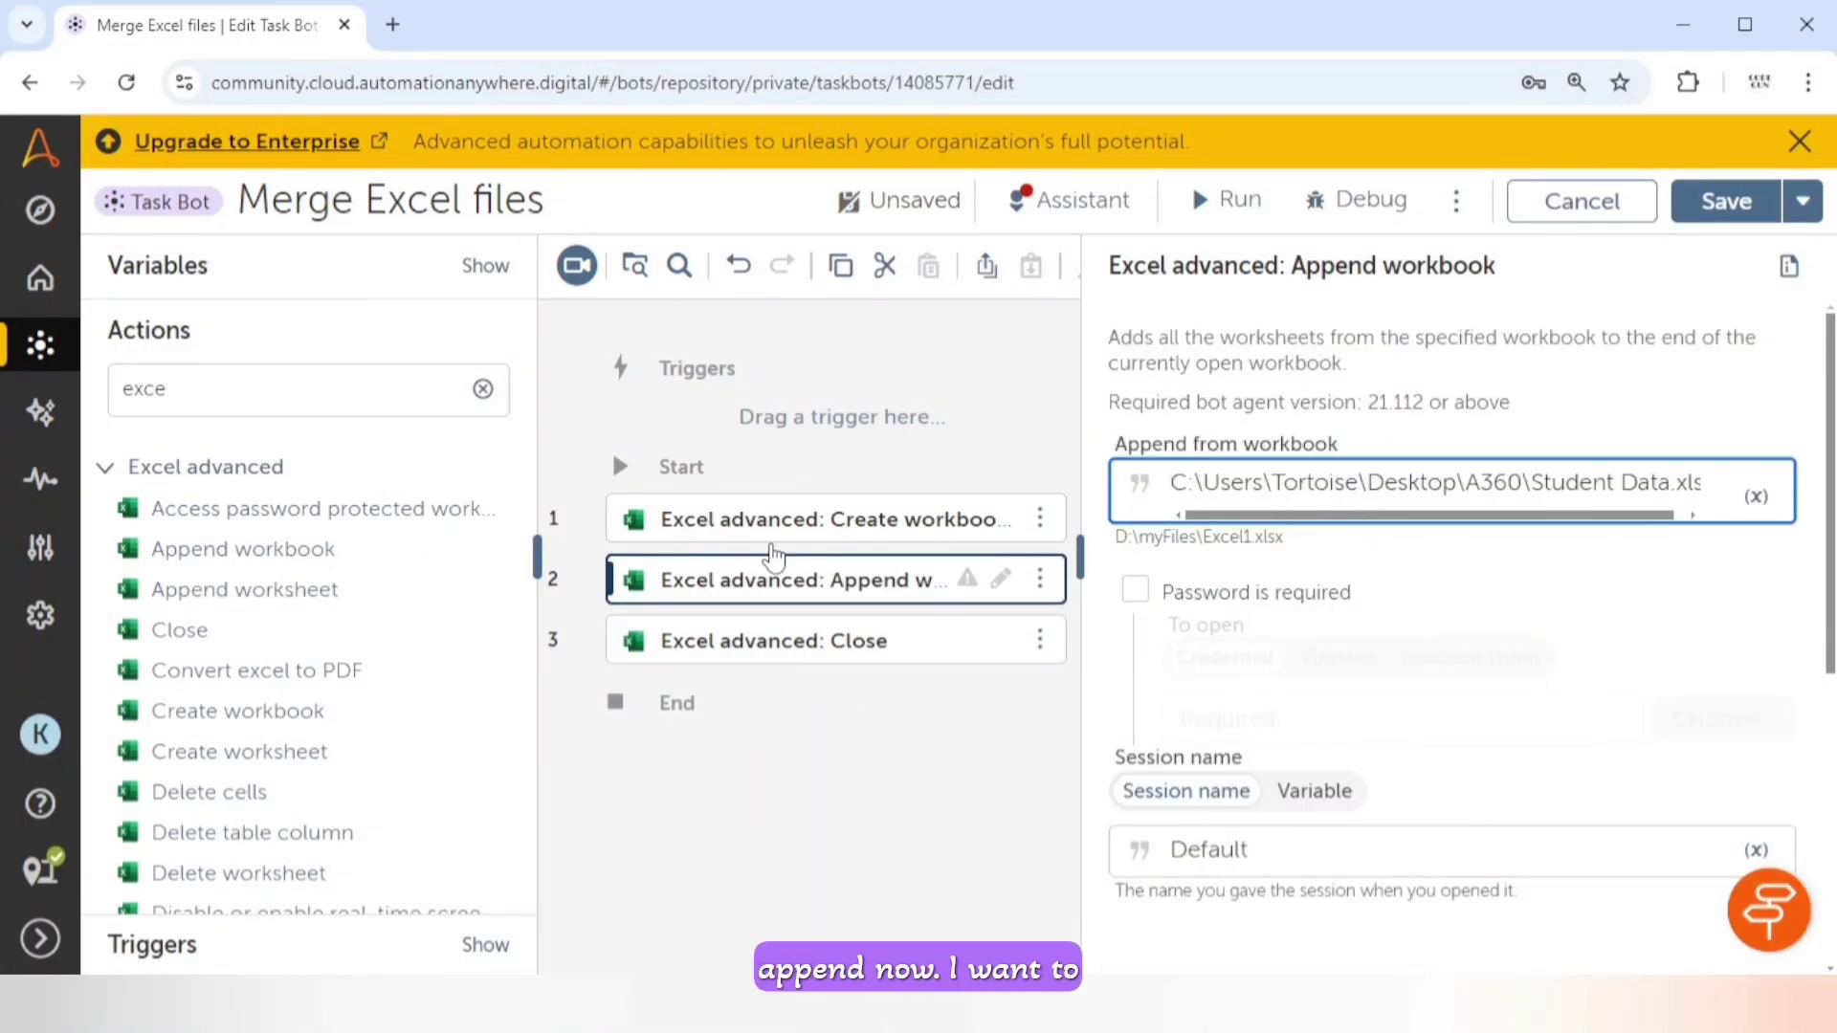
Step: Add a second Append workbook action before Close and set its source to Employees_List1.xlsx in the A360 folder
{"action": "left_click", "coordinate": [803, 579]}
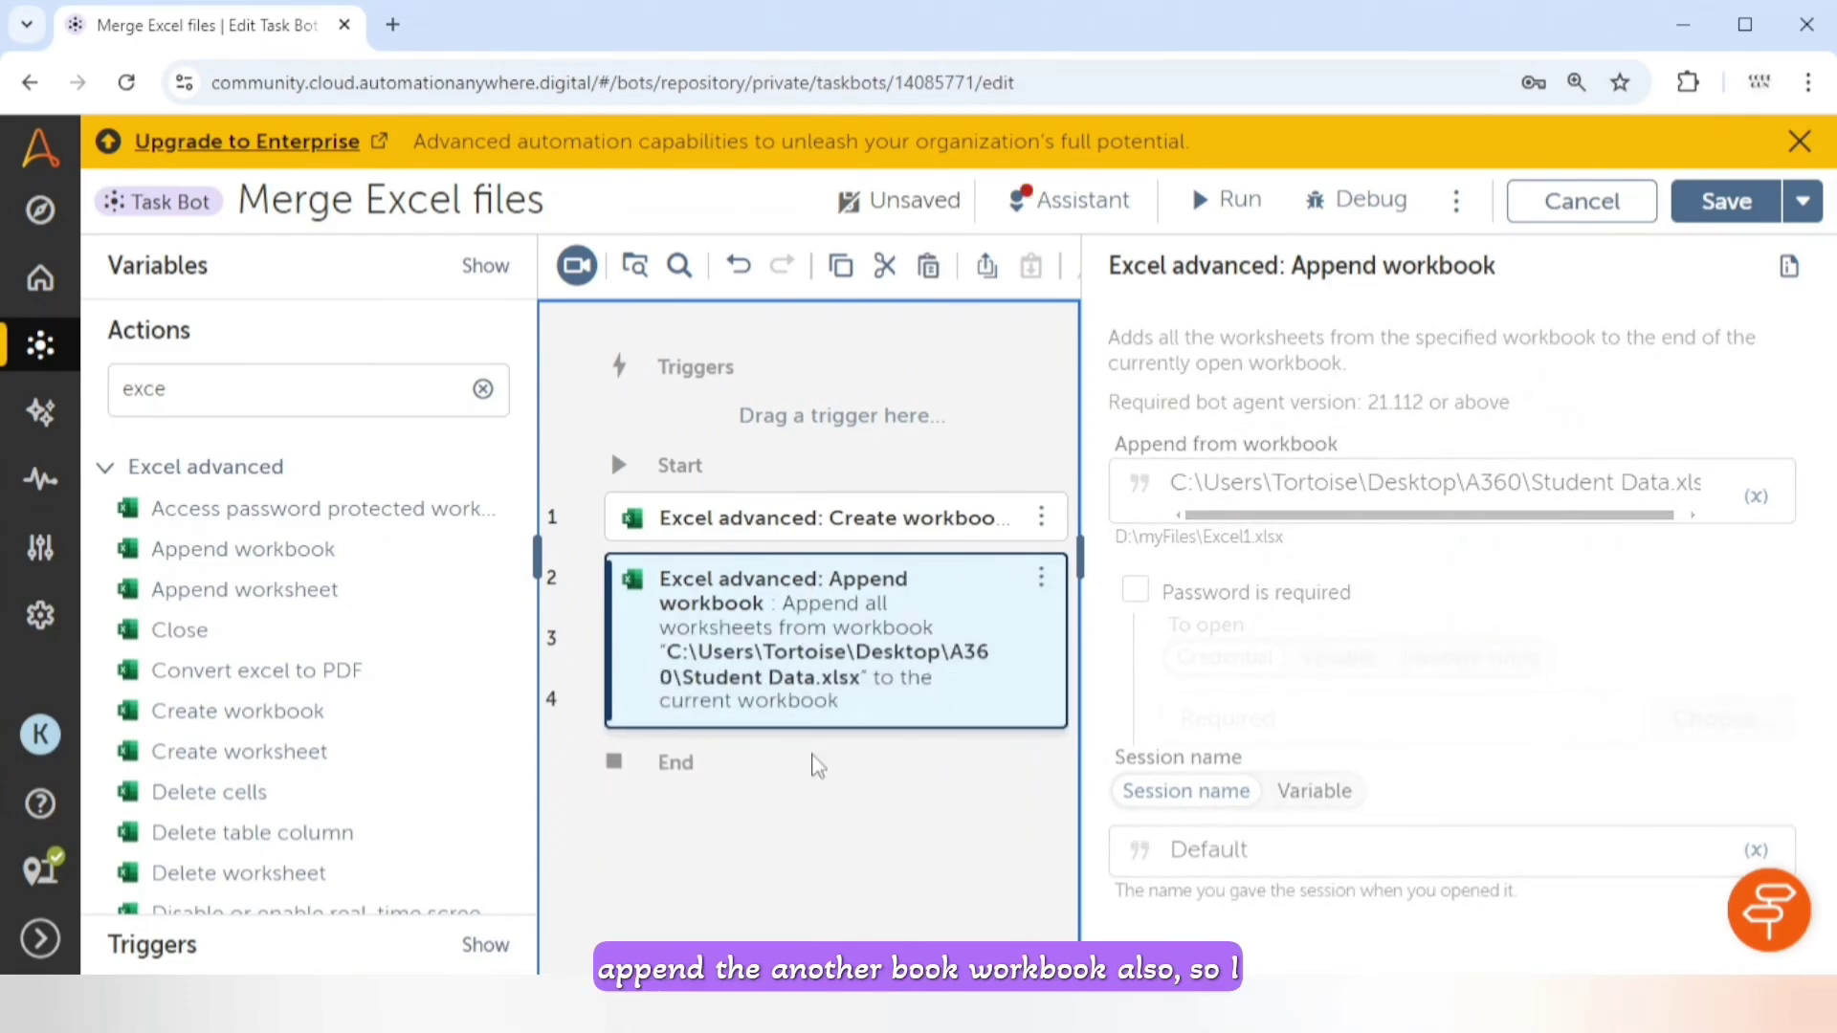
{"action": "left_click_drag", "start_coordinate": [243, 548], "coordinate": [763, 639]}
{"action": "left_click", "coordinate": [893, 643]}
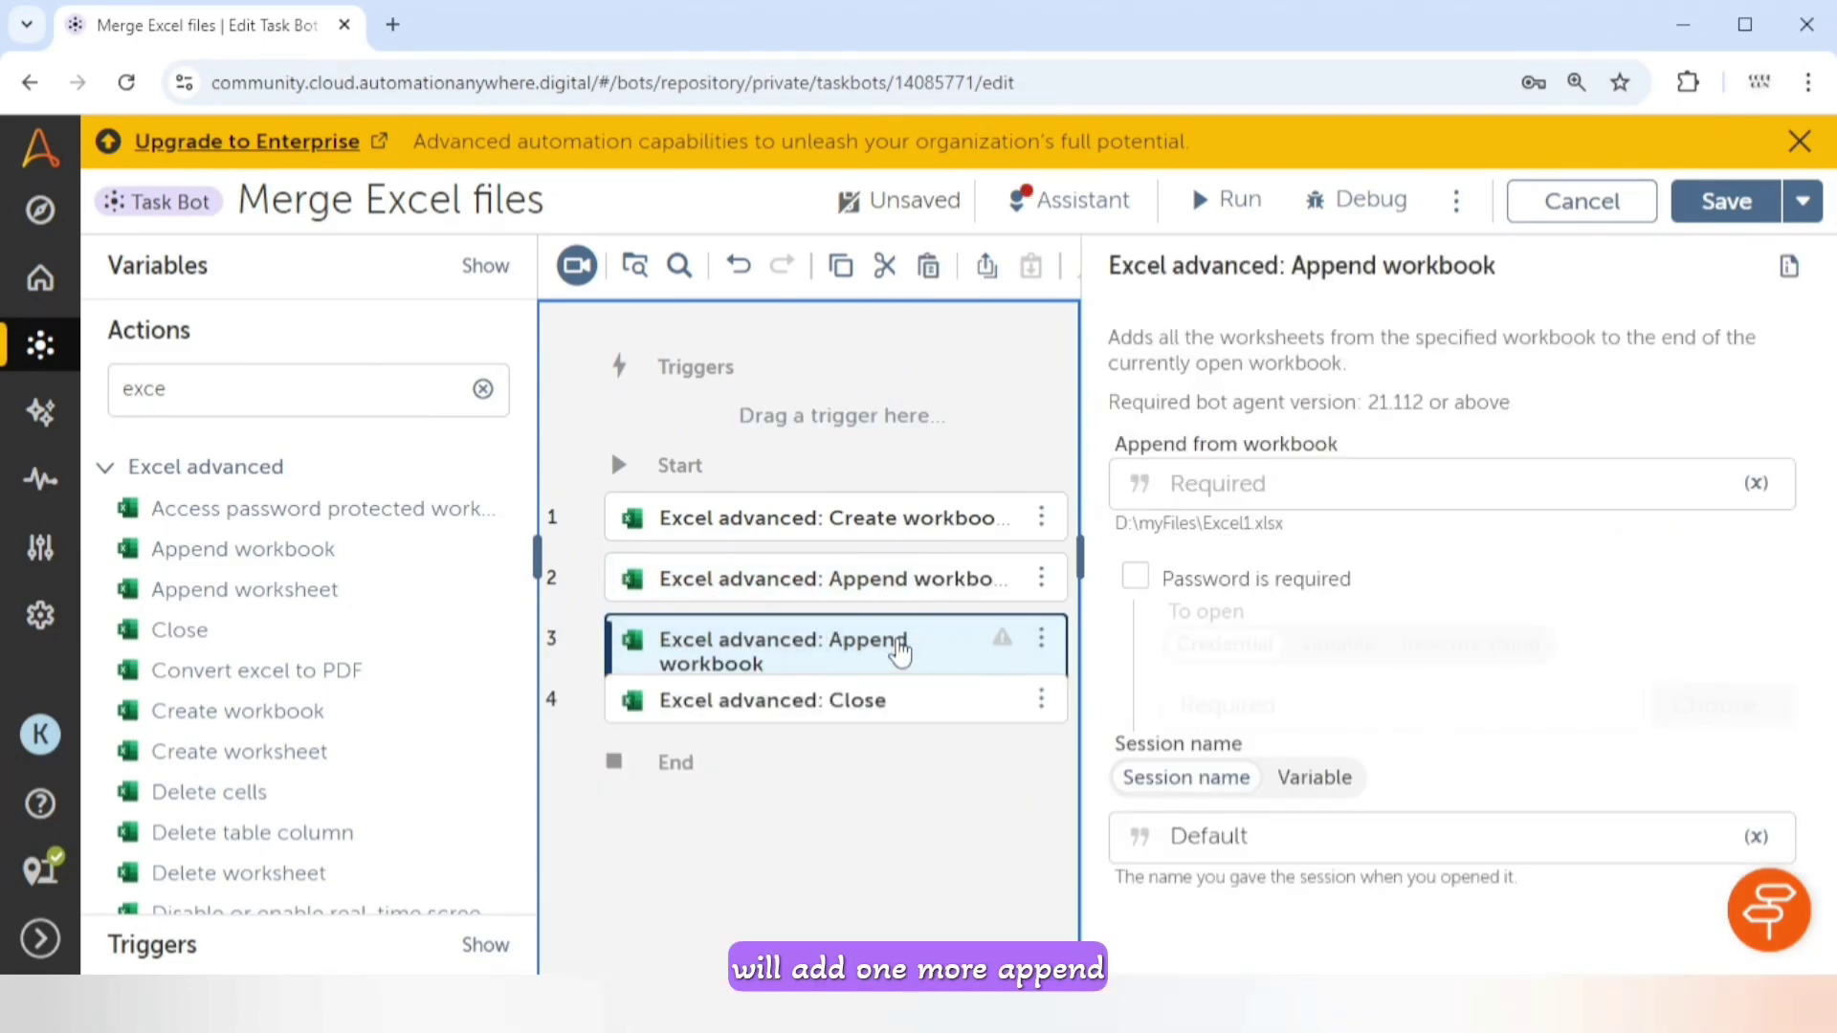
{"action": "left_click", "coordinate": [1215, 471]}
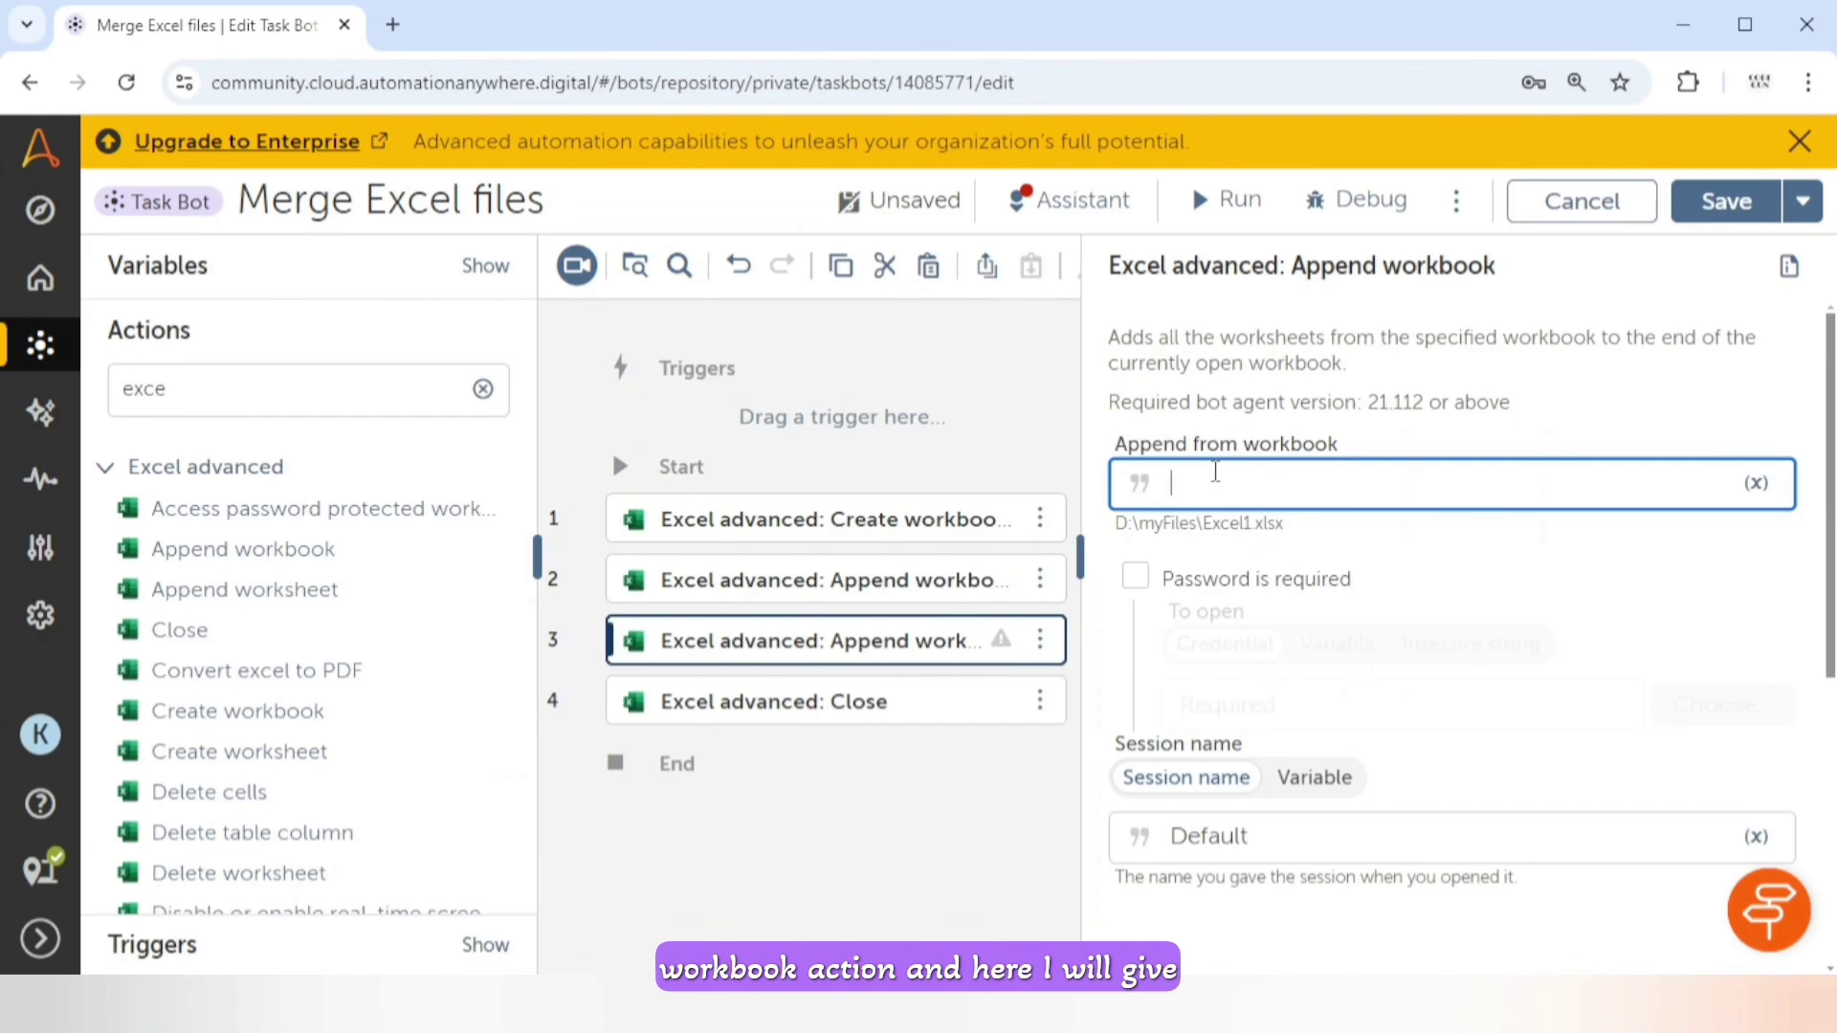
{"action": "key", "text": "ctrl+v"}
{"action": "key", "text": "Home"}
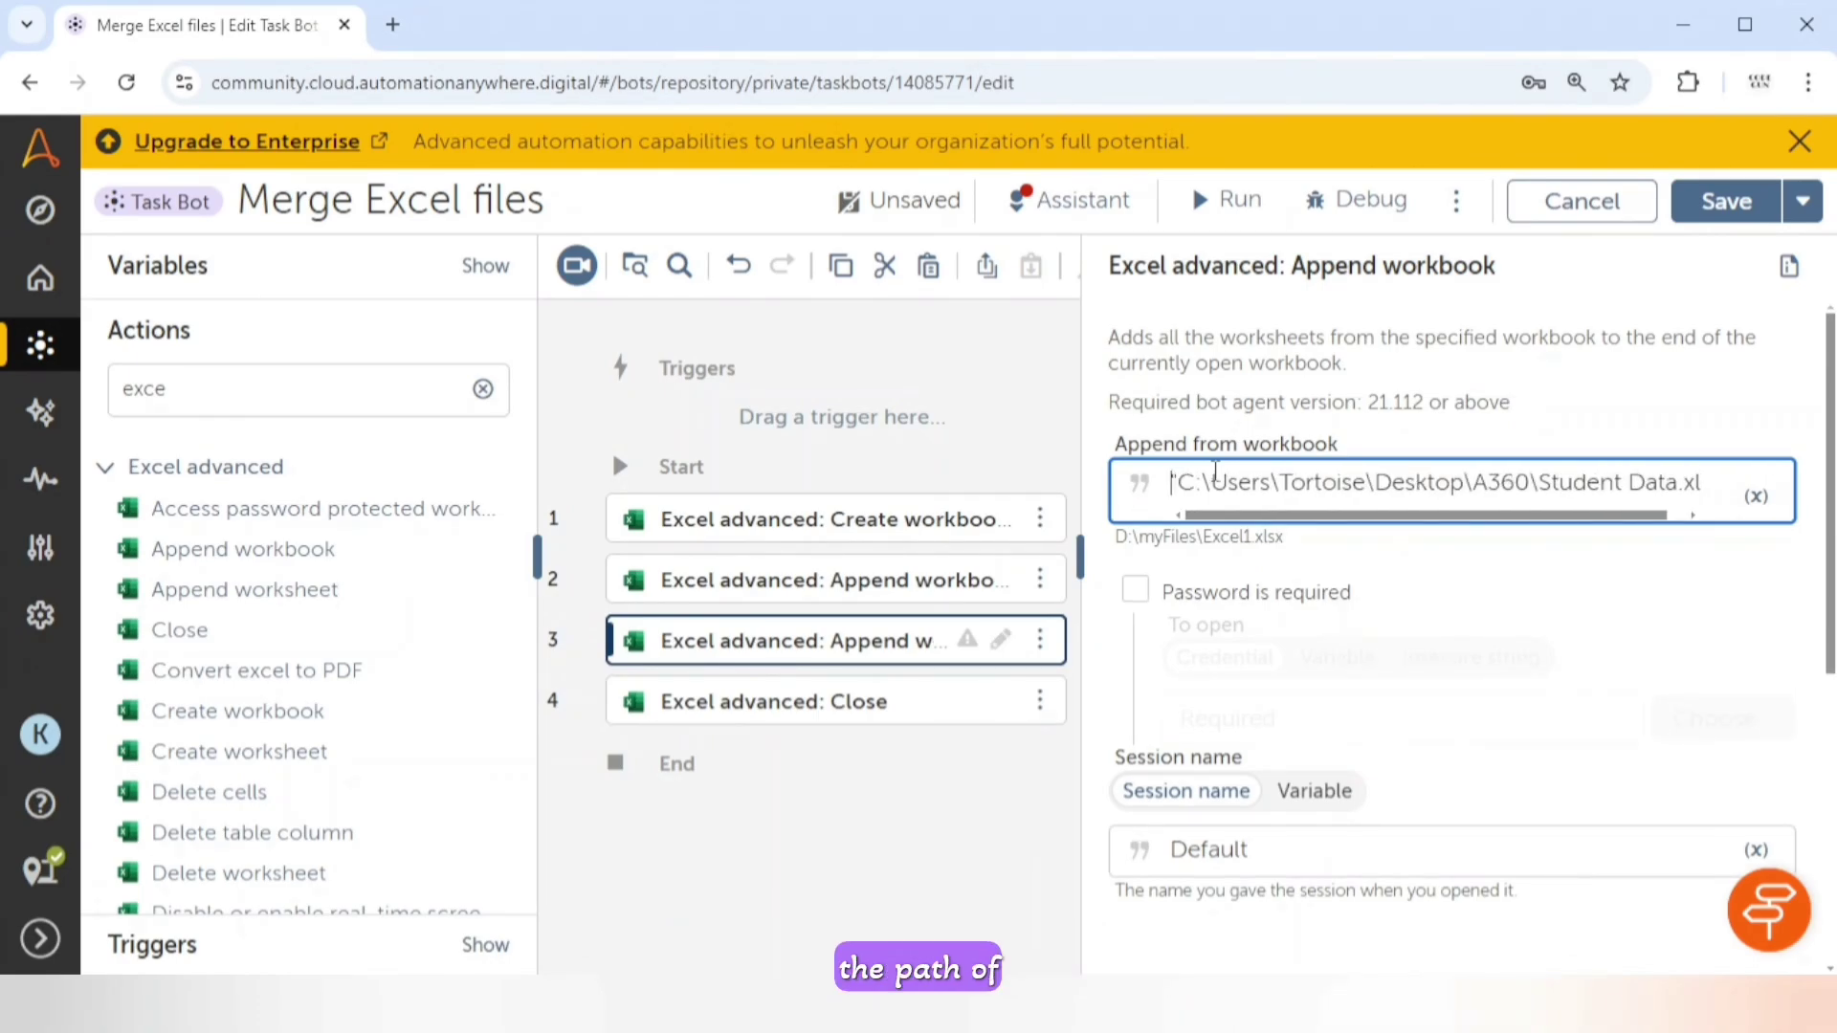
{"action": "left_click_drag", "start_coordinate": [1519, 483], "coordinate": [1655, 488]}
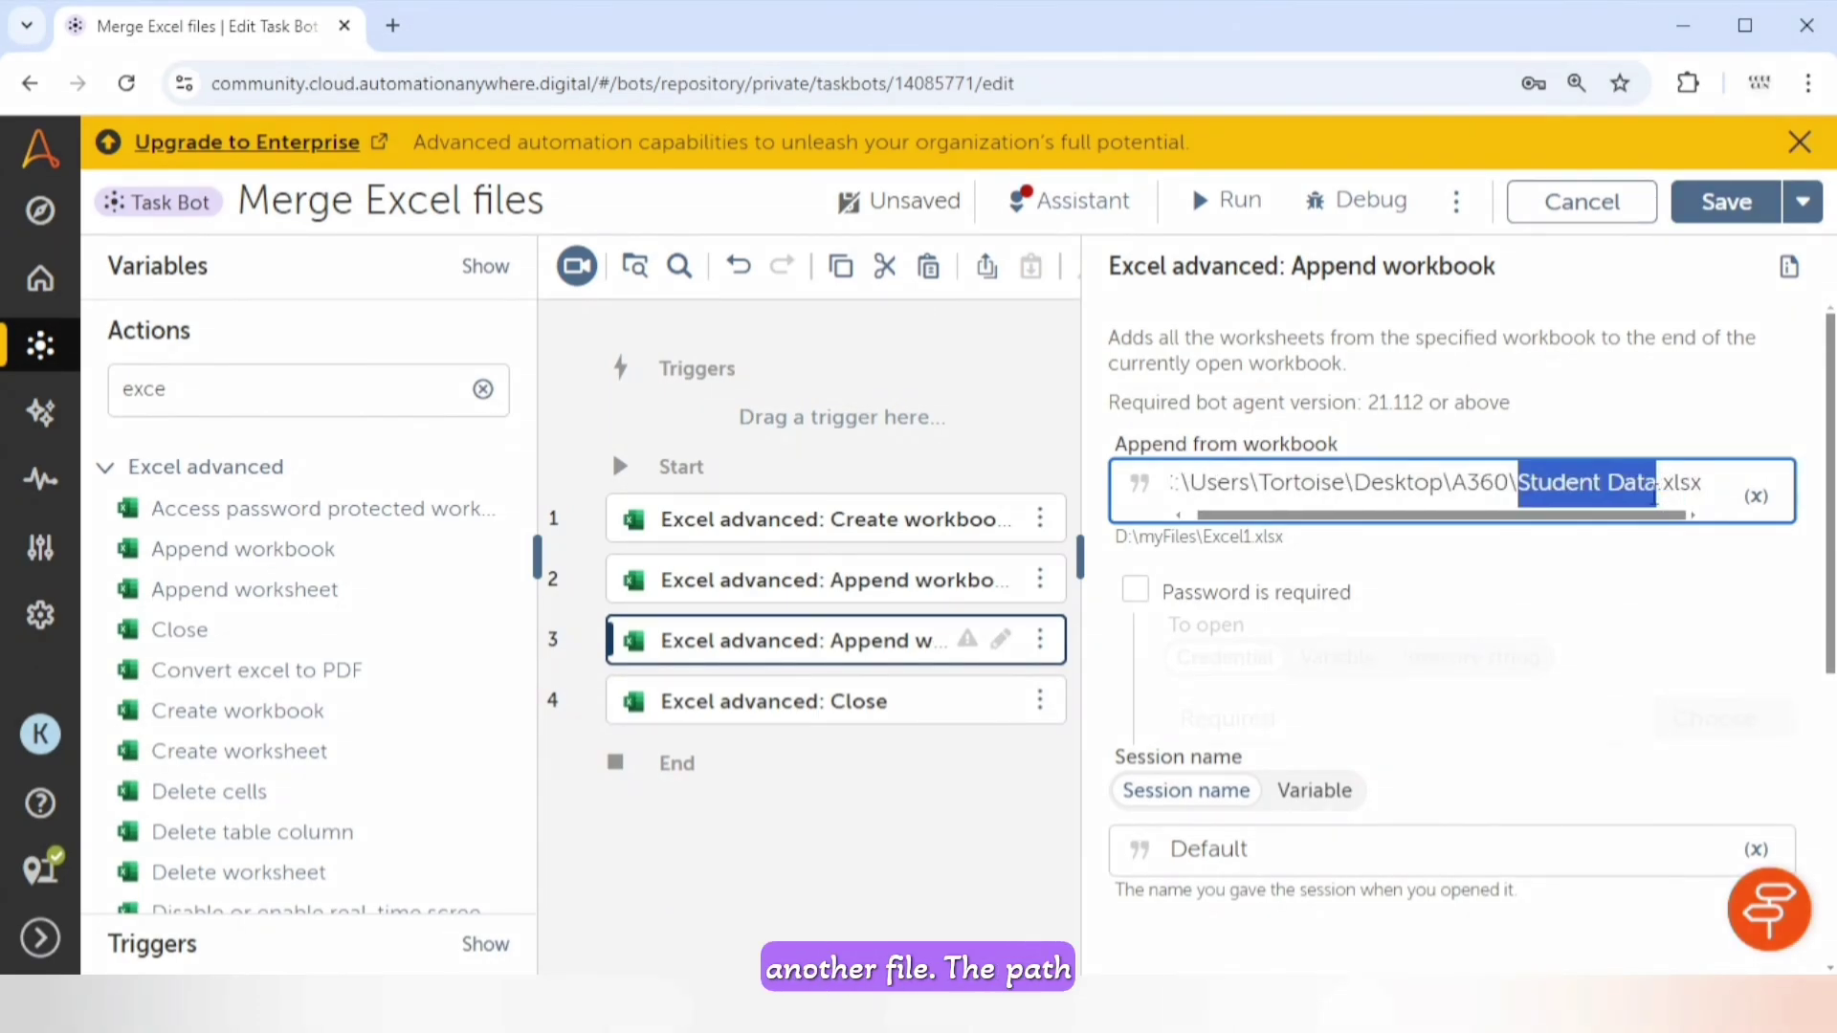
{"action": "type", "text": "Employees_List1"}
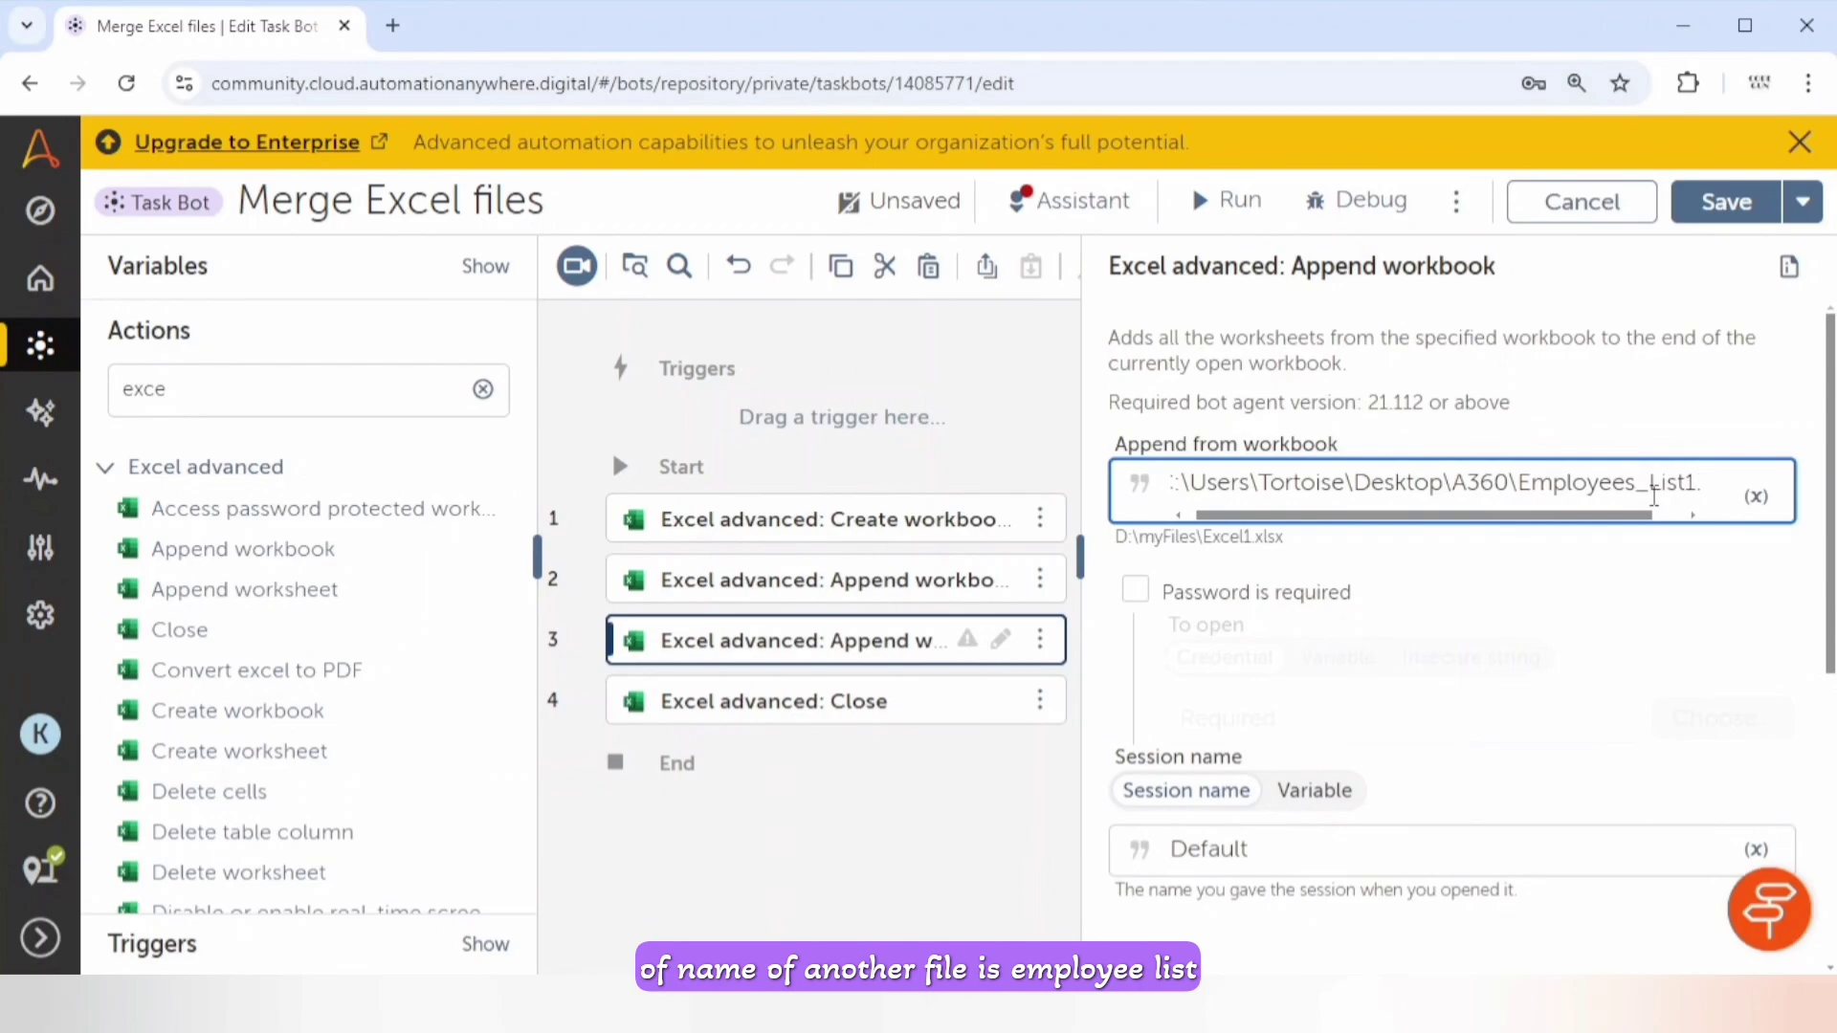
Step: Duplicate the Employees_List1.xlsx Append workbook action before Close, and change the copy's source to Employees_List2.xlsx
{"action": "left_click", "coordinate": [812, 651]}
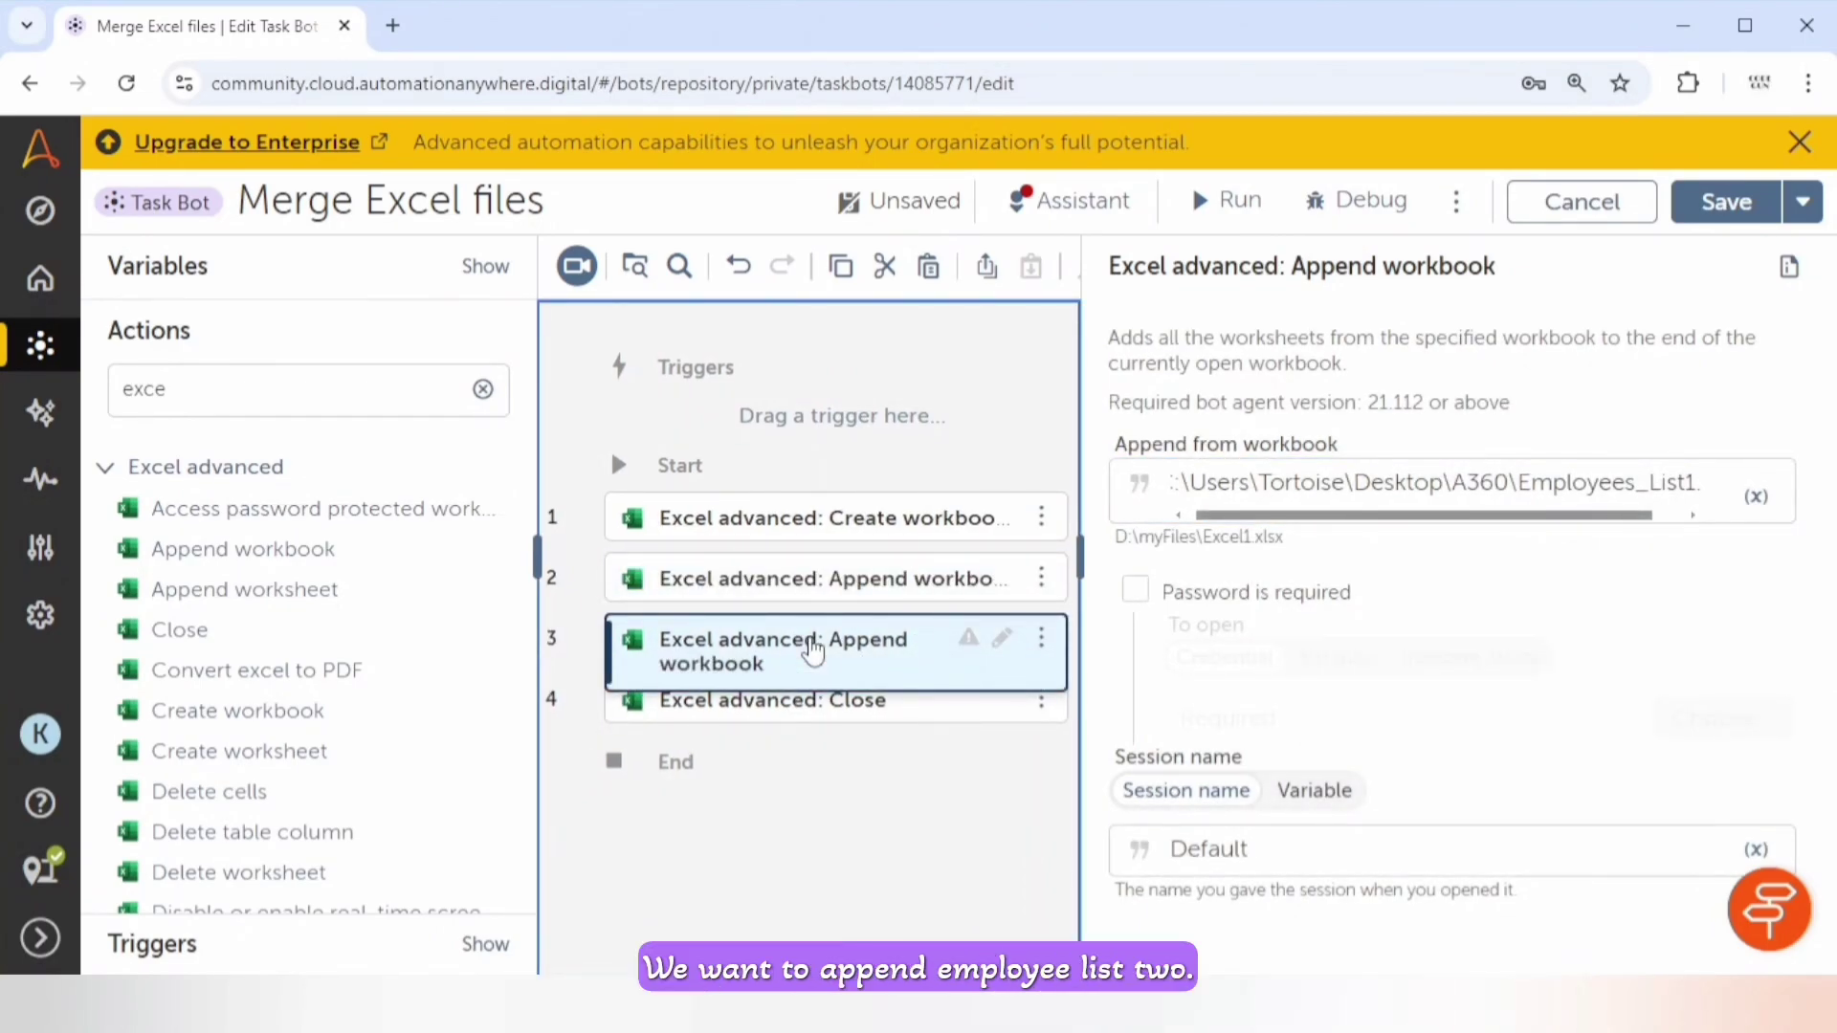
{"action": "left_click", "coordinate": [812, 651]}
{"action": "key", "text": "ctrl+c"}
{"action": "key", "text": "ctrl+v"}
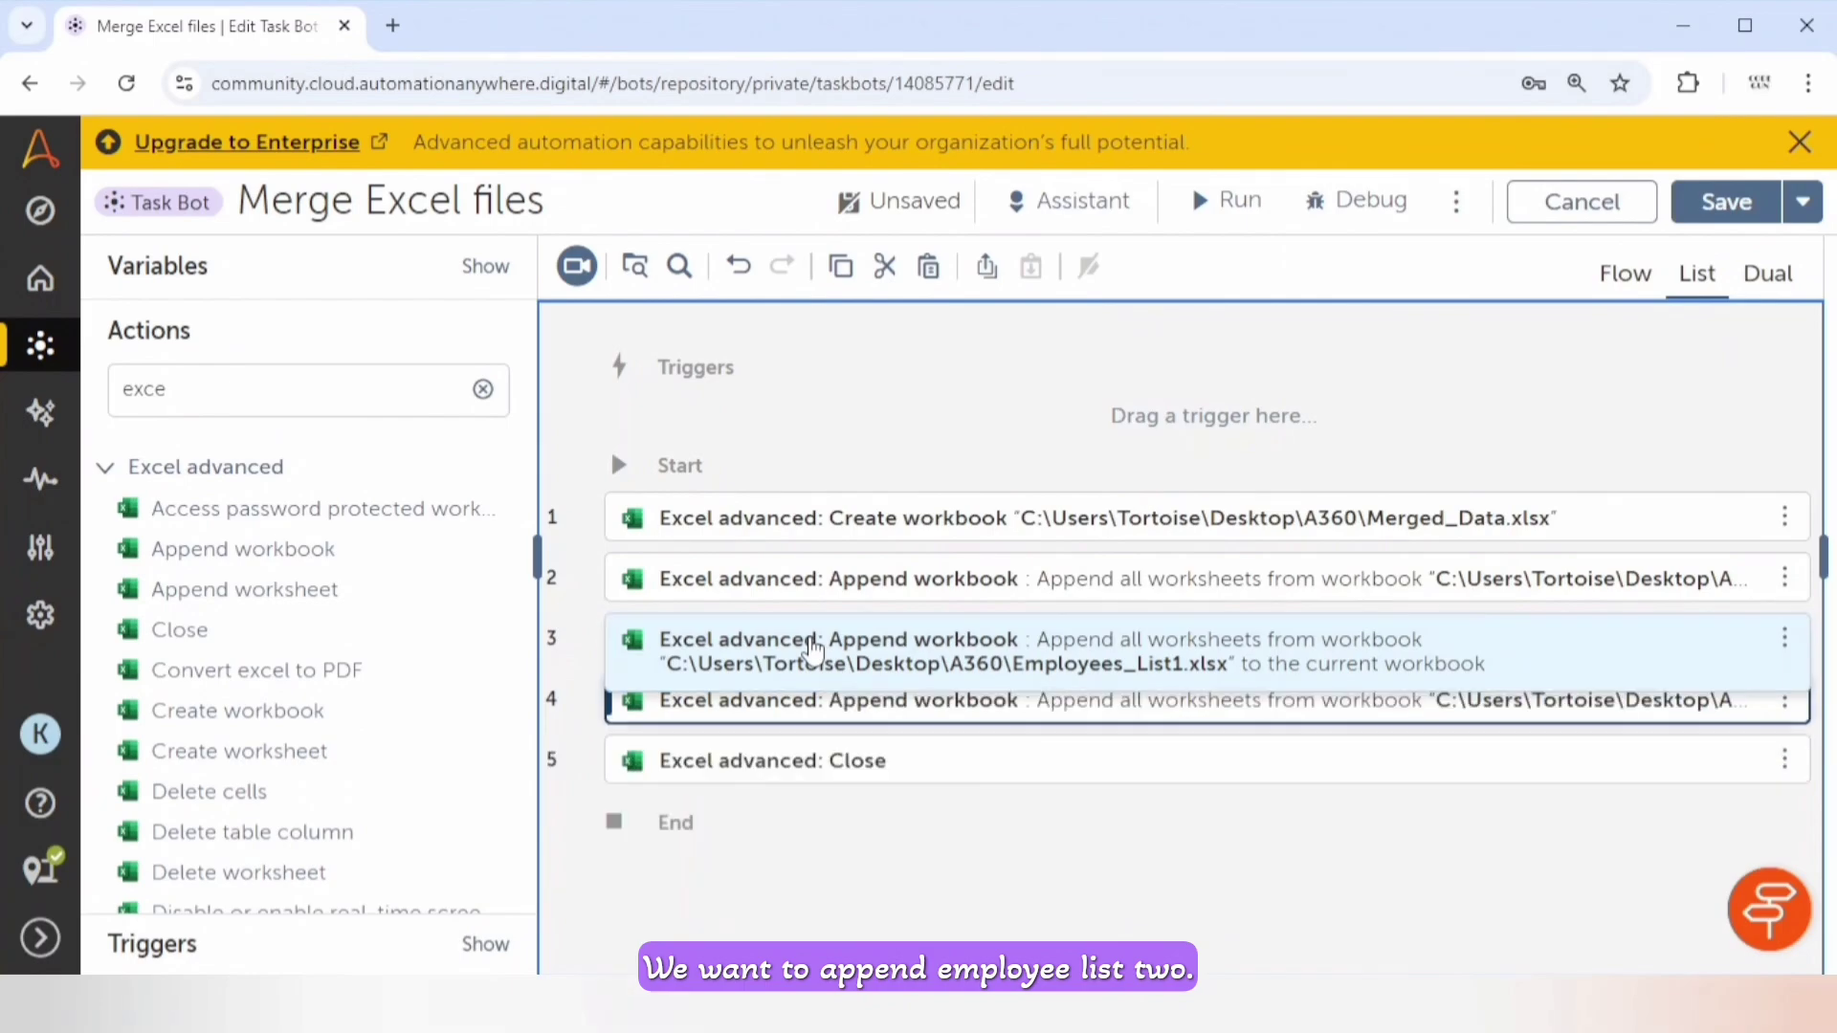
{"action": "left_click", "coordinate": [899, 714]}
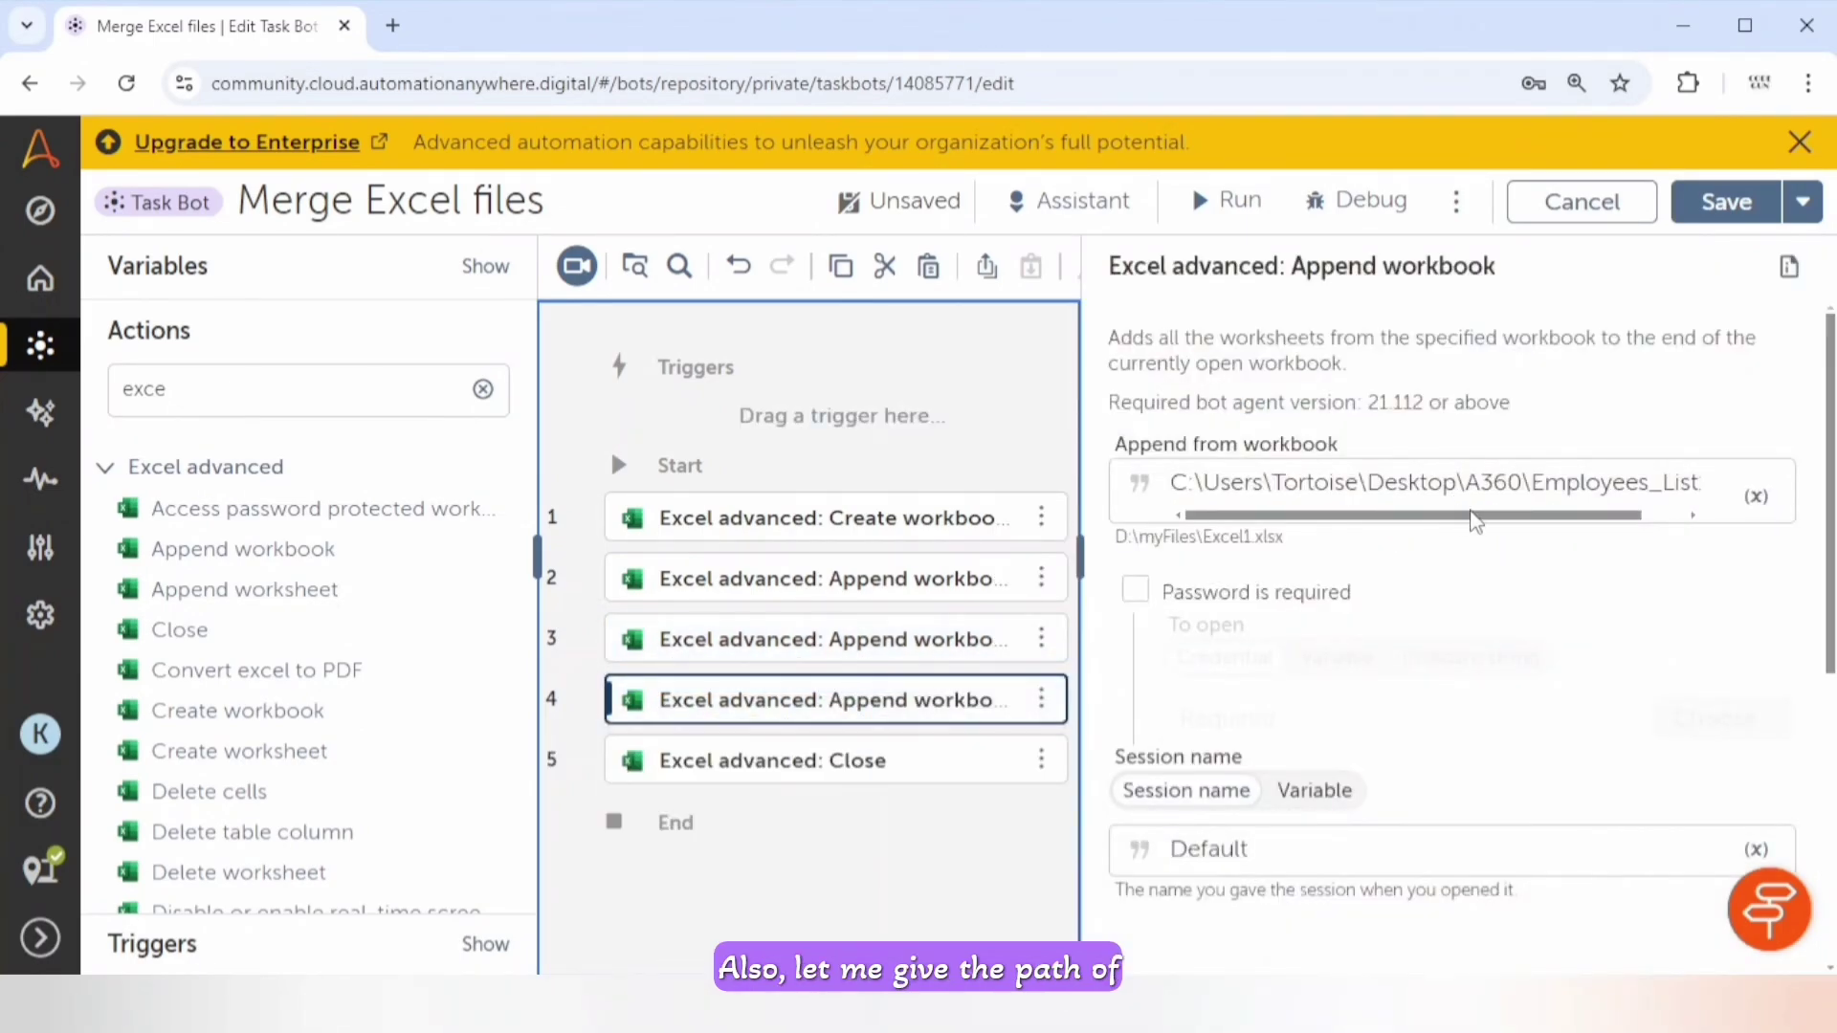
{"action": "left_click", "coordinate": [1678, 516]}
{"action": "type", "text": "2"}
Step: Run the bot, and open the generated Merged_Data.xlsx from the A360 folder on the Desktop
{"action": "left_click", "coordinate": [1204, 201]}
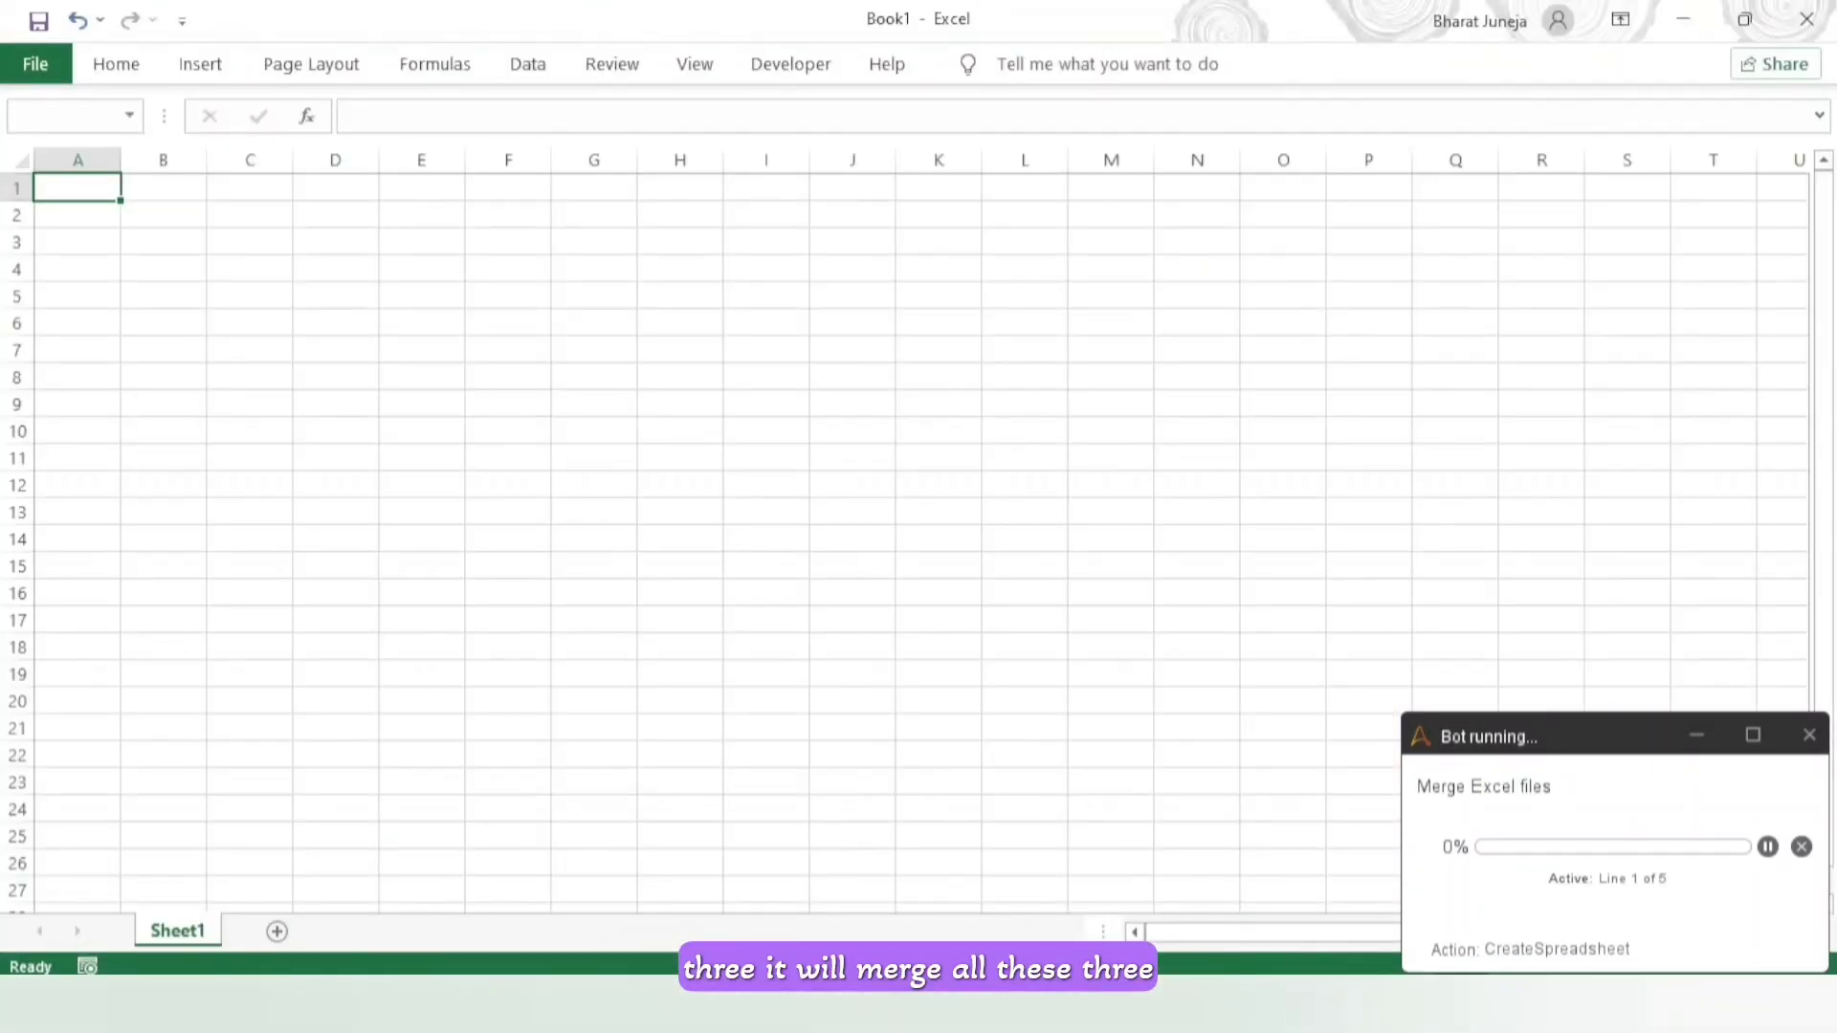
{"action": "key", "text": "alt+Tab"}
{"action": "left_click_drag", "start_coordinate": [550, 312], "coordinate": [646, 923]}
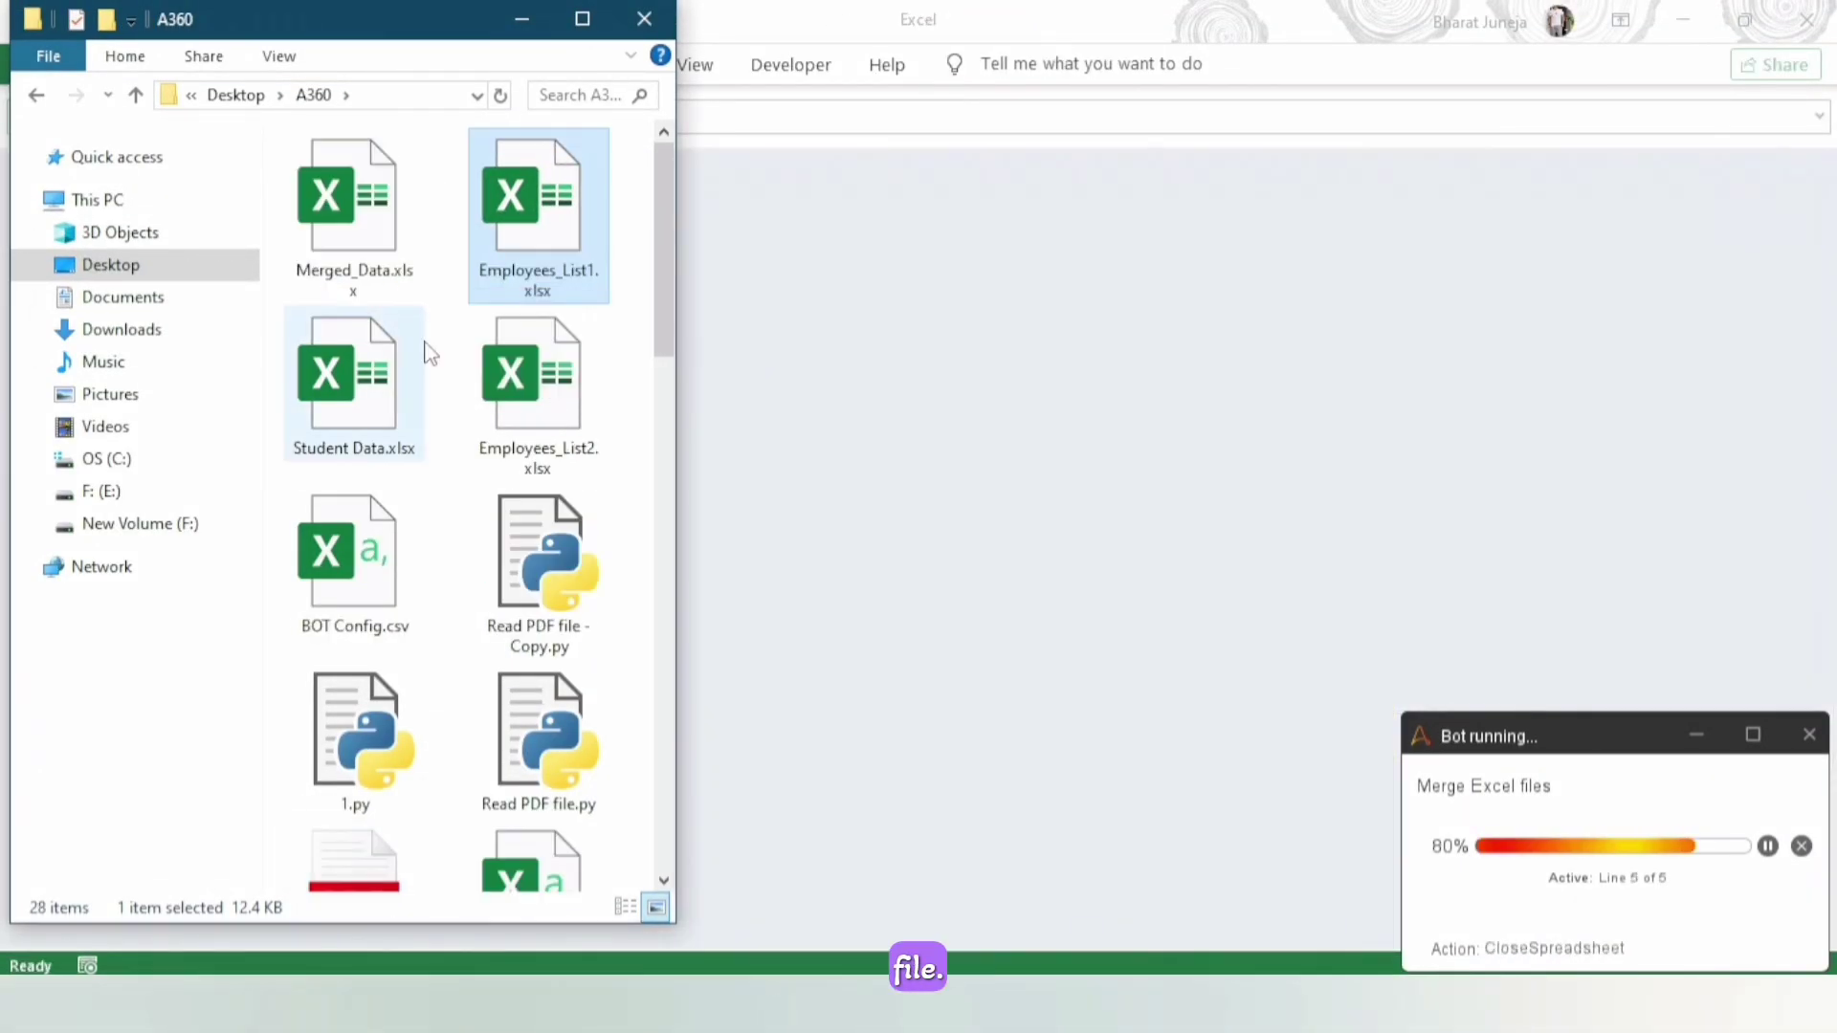
{"action": "left_click", "coordinate": [583, 19]}
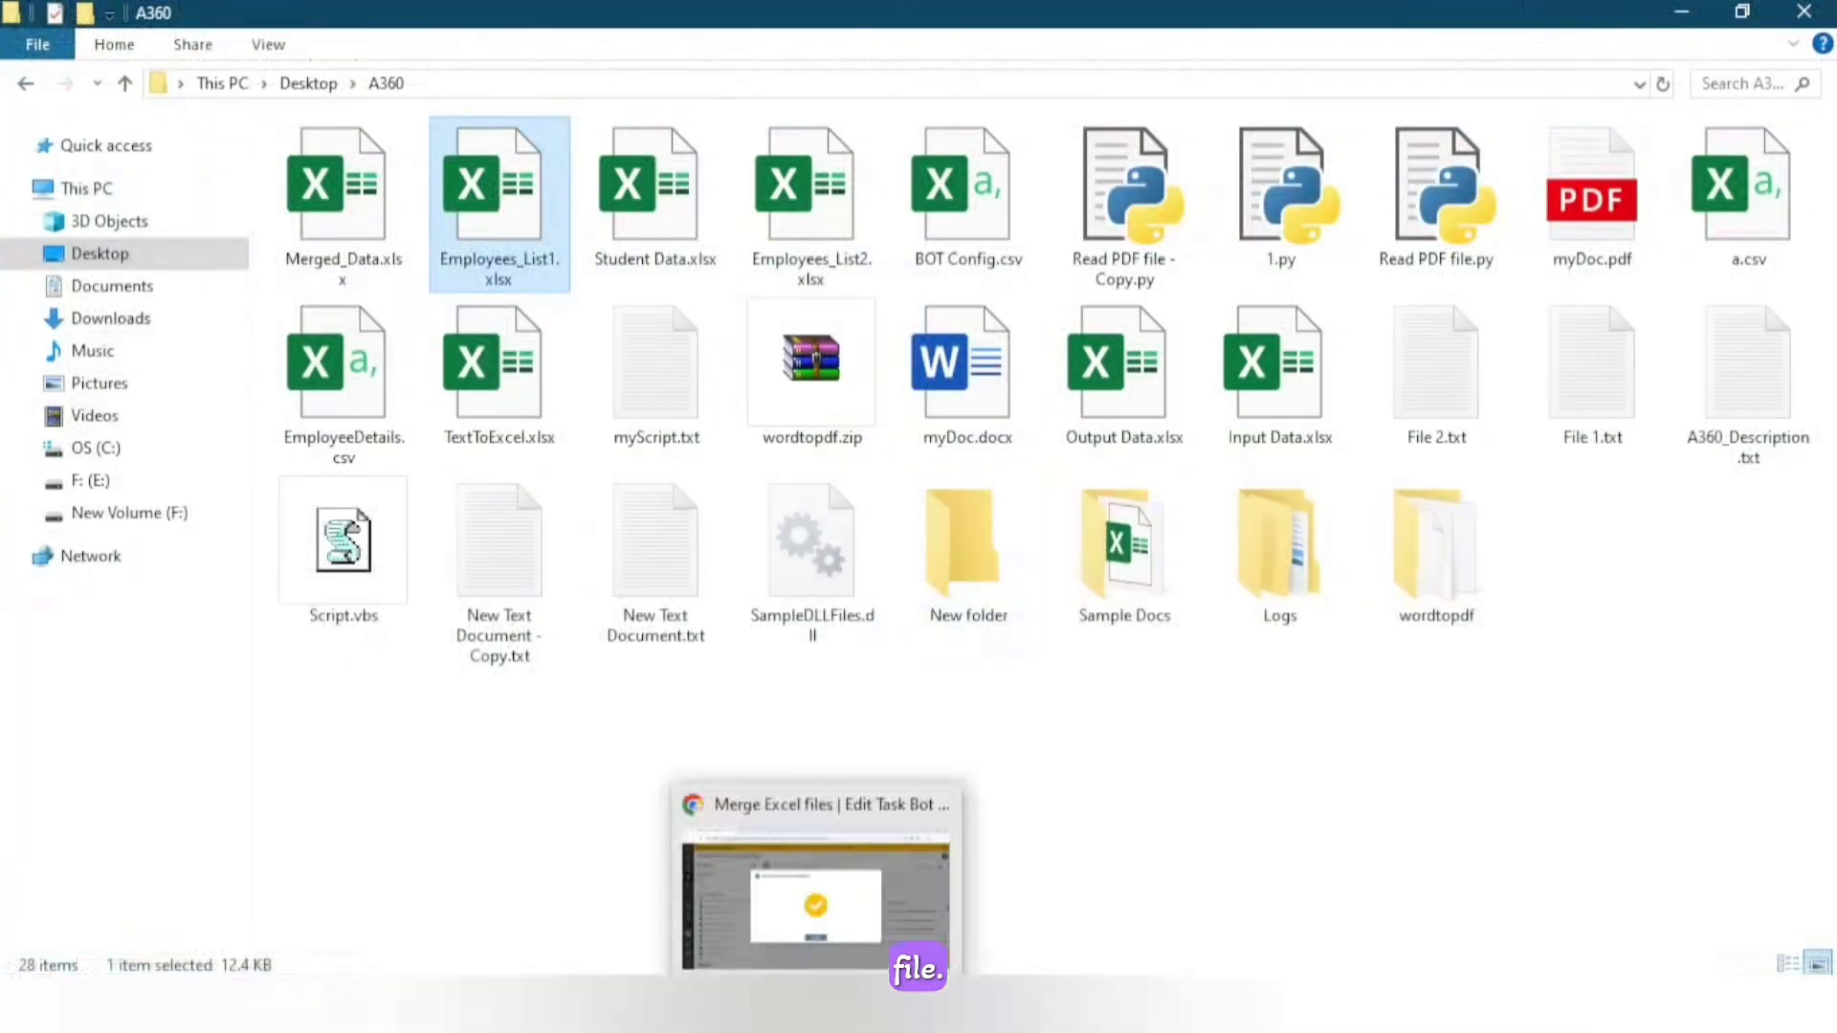
{"action": "double_click", "coordinate": [371, 174]}
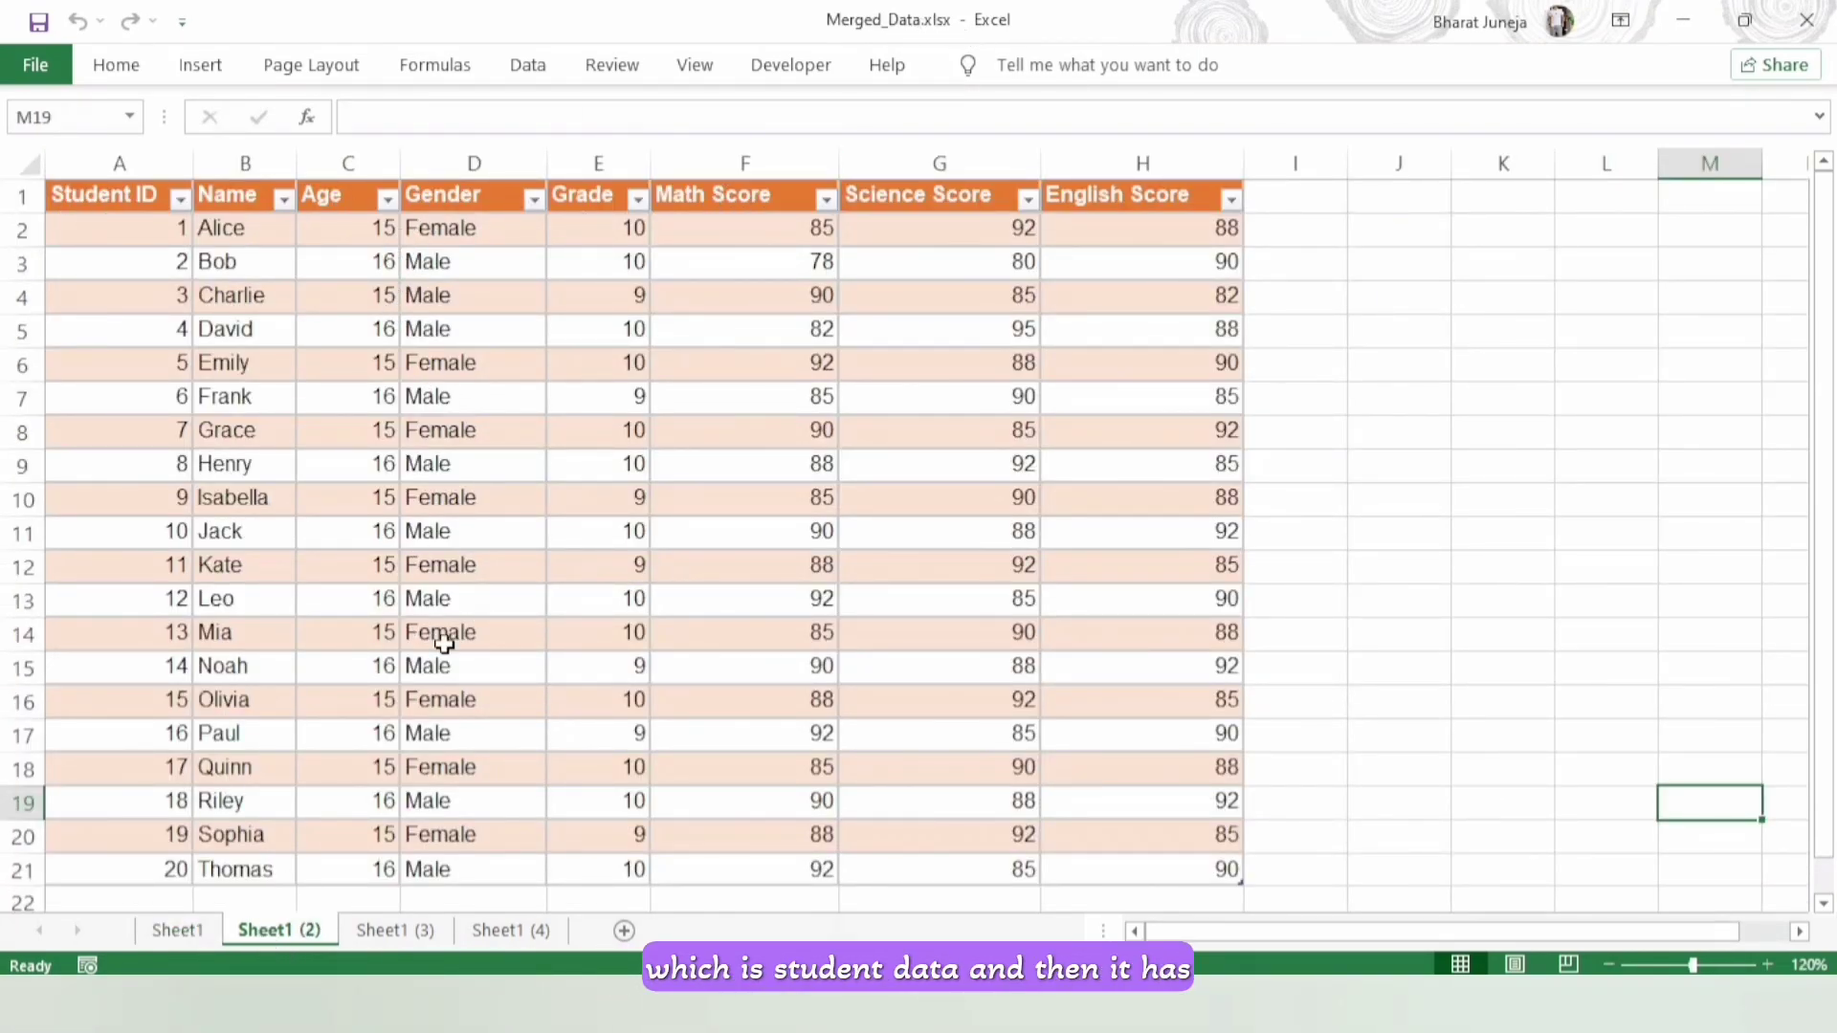
Step: Check the Sheet1 (3) and Sheet1 (4) worksheets in the merged workbook, and dismiss the run message back in the bot editor
{"action": "left_click", "coordinate": [394, 931]}
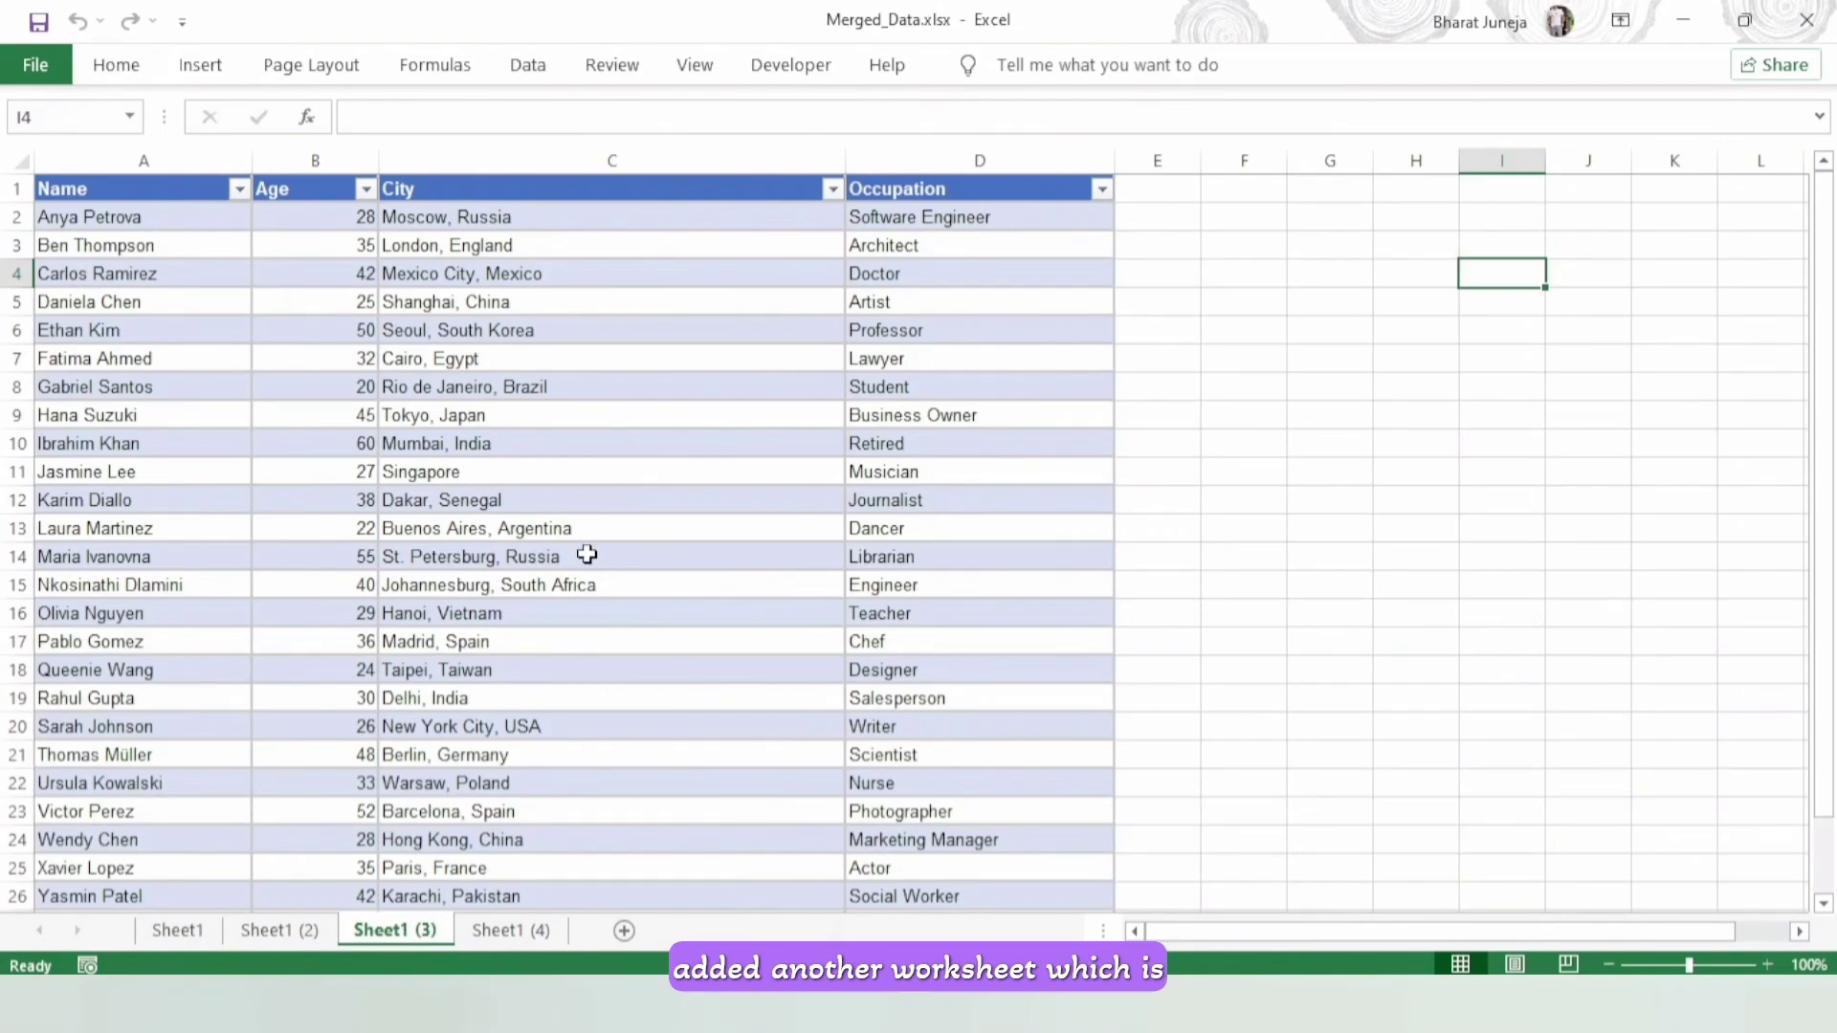
{"action": "scroll", "coordinate": [675, 586], "scroll_direction": "down", "scroll_amount": 2}
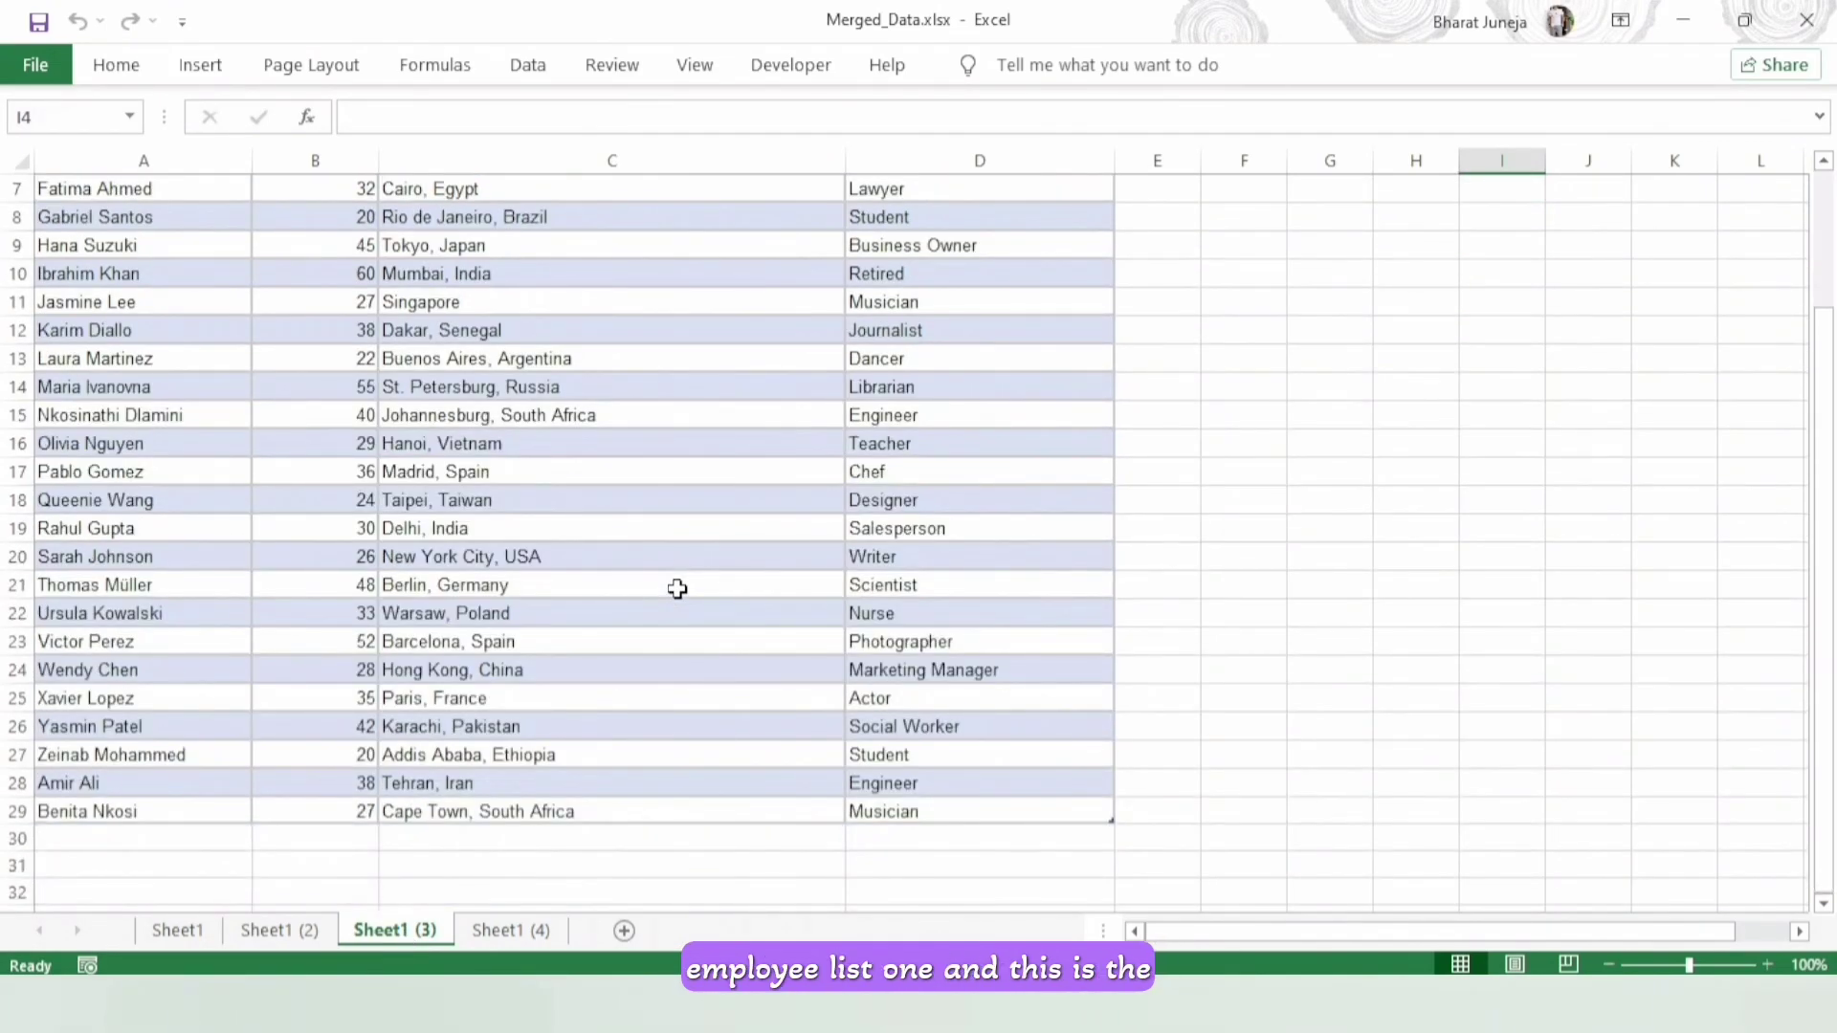
{"action": "left_click", "coordinate": [509, 932]}
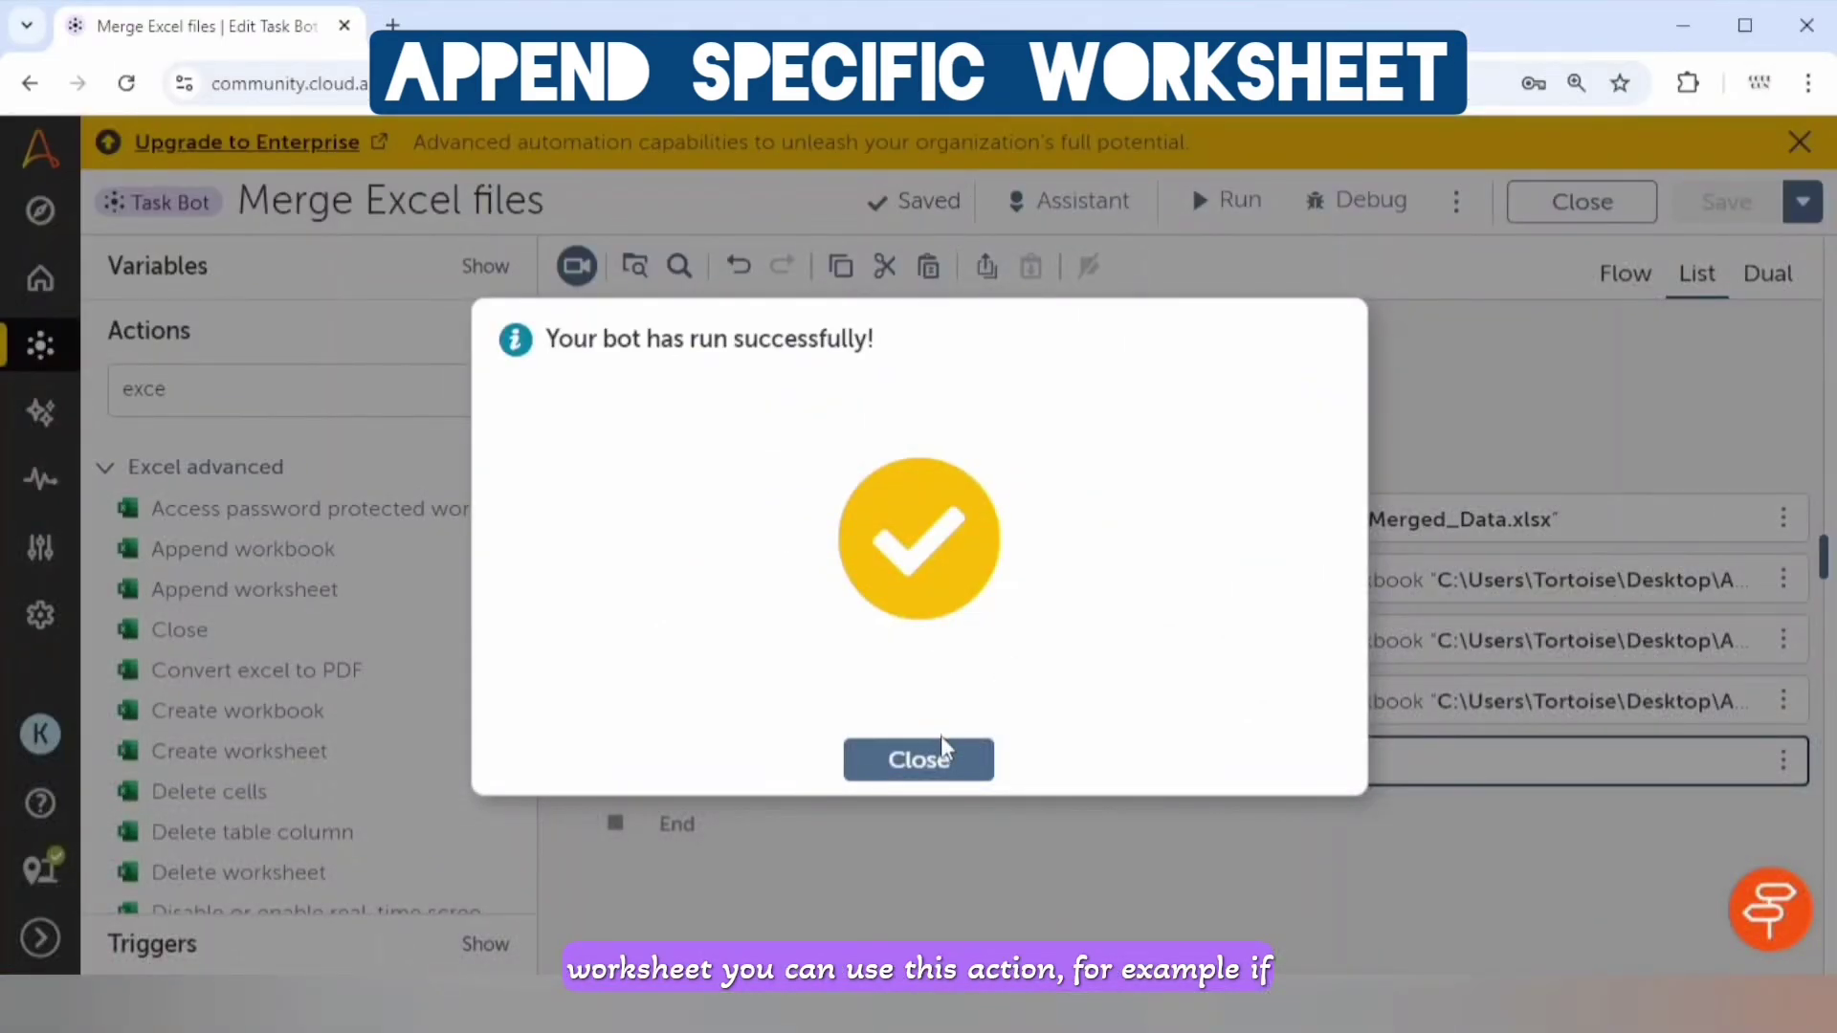
{"action": "left_click", "coordinate": [919, 759]}
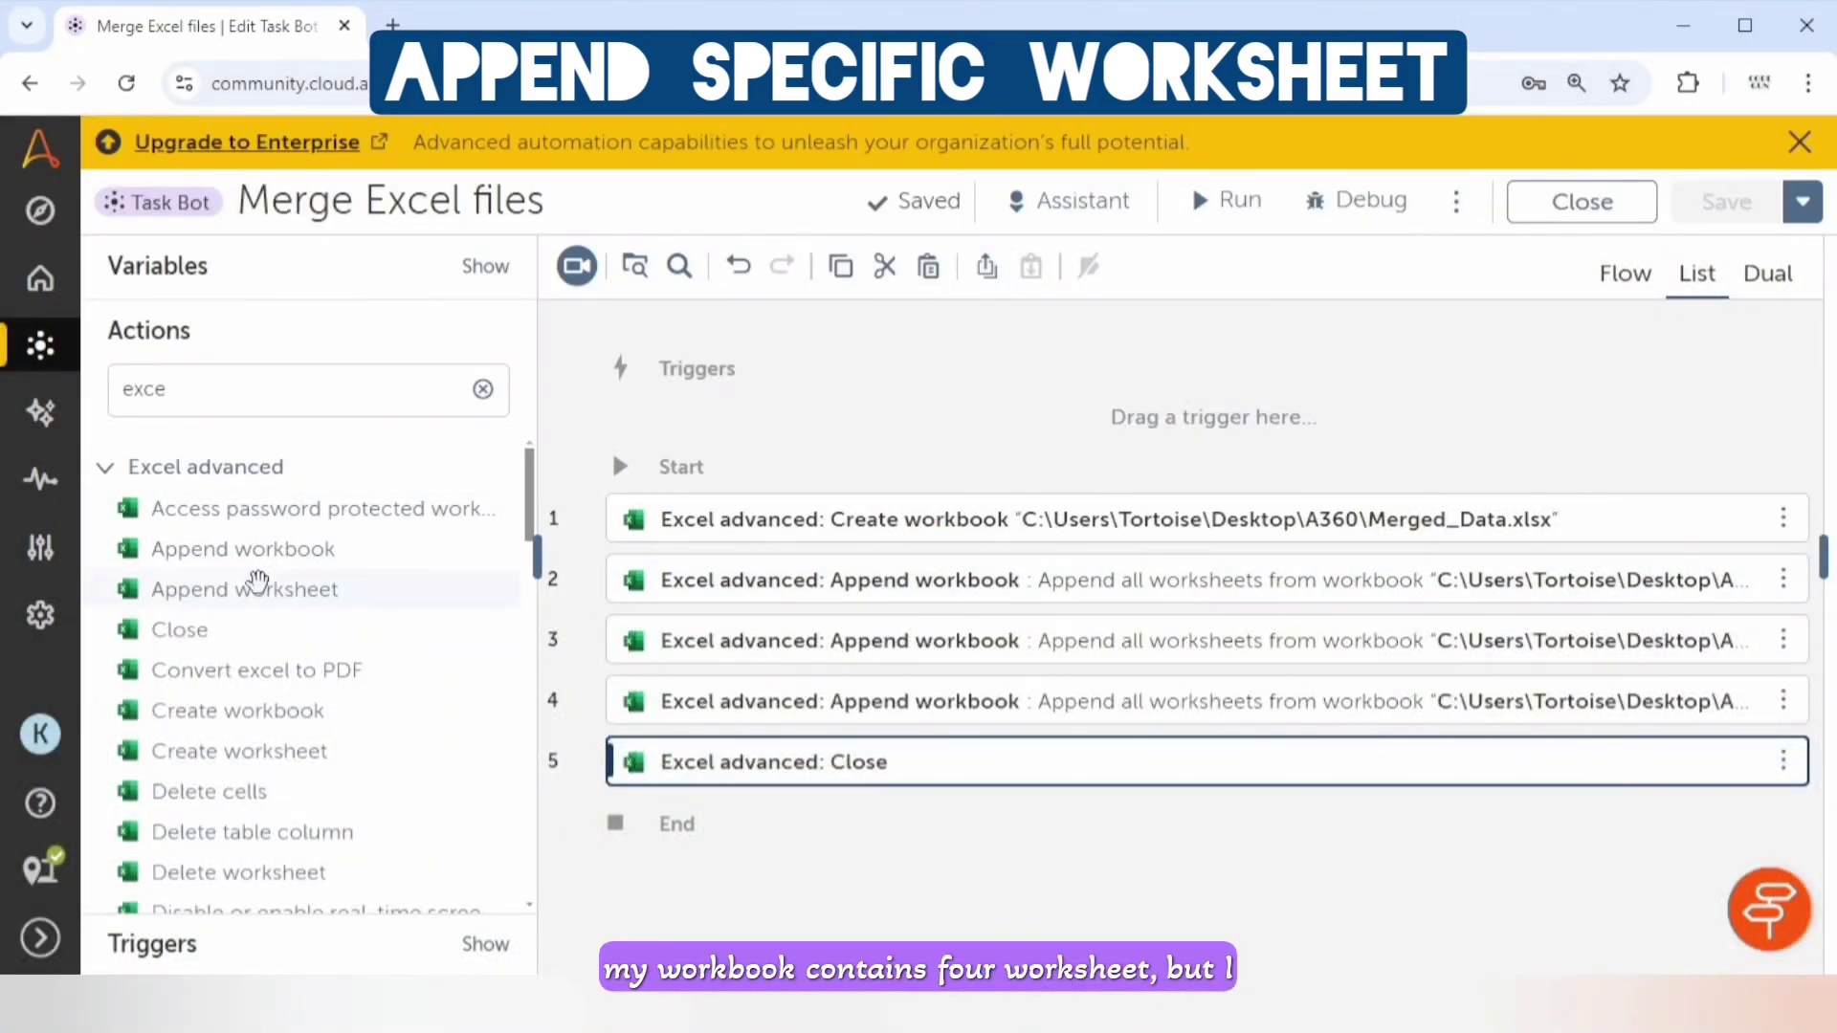
Step: Try an Append worksheet action after Create workbook, examine its source workbook and worksheet name or index options, and undo its addition
{"action": "left_click_drag", "start_coordinate": [305, 591], "coordinate": [860, 601]}
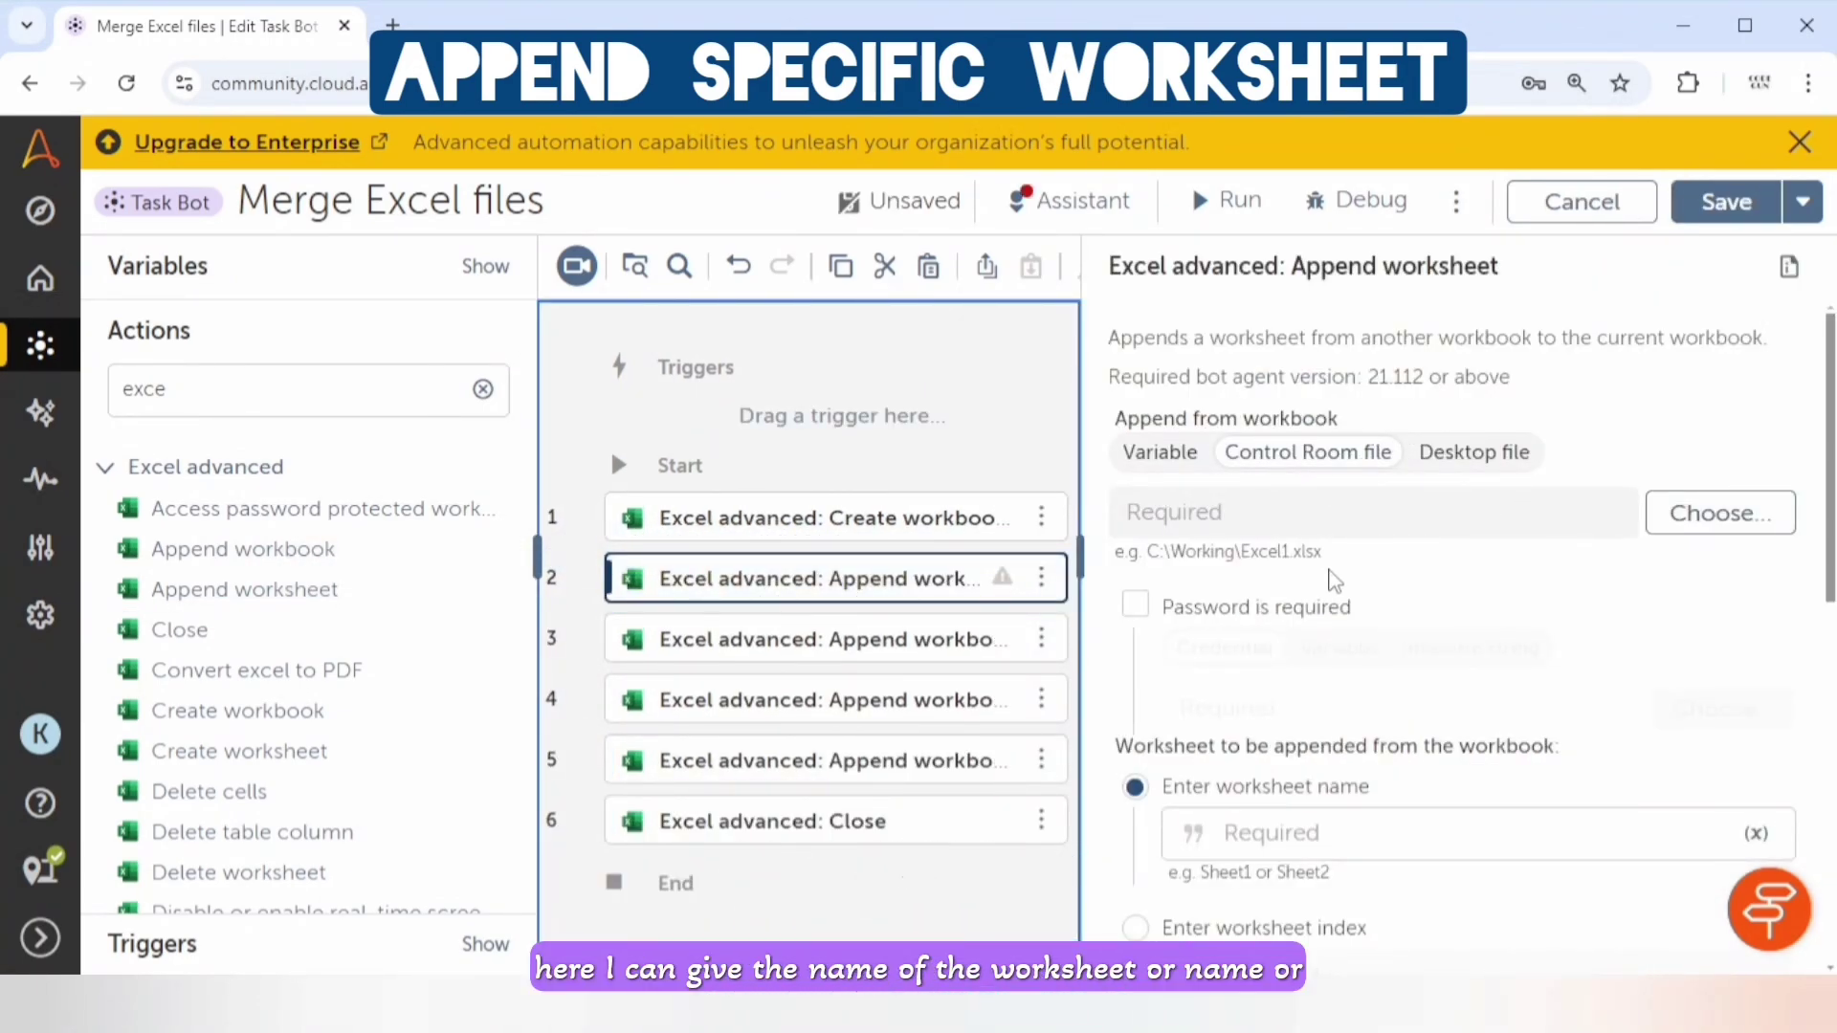
{"action": "scroll", "coordinate": [1335, 553], "scroll_direction": "down", "scroll_amount": 1}
{"action": "left_click", "coordinate": [1311, 703]}
{"action": "scroll", "coordinate": [1291, 722], "scroll_direction": "down", "scroll_amount": 1}
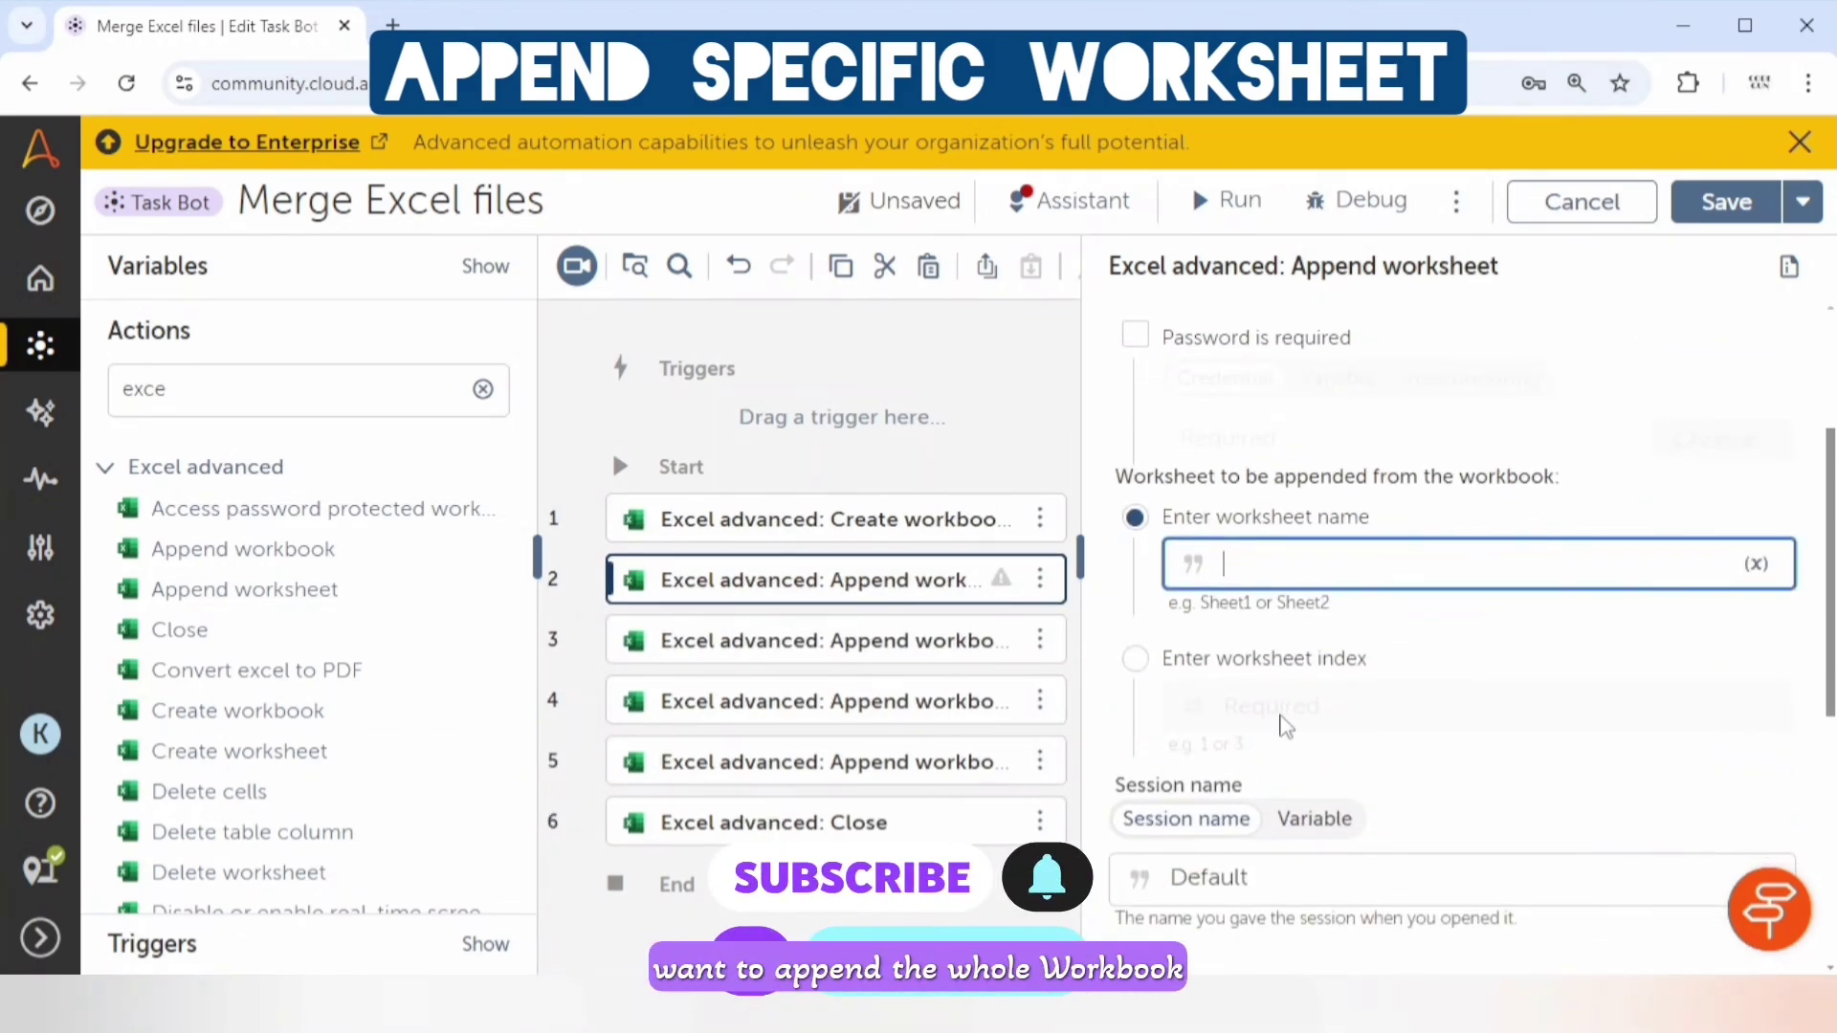
{"action": "scroll", "coordinate": [1362, 710], "scroll_direction": "up", "scroll_amount": 2}
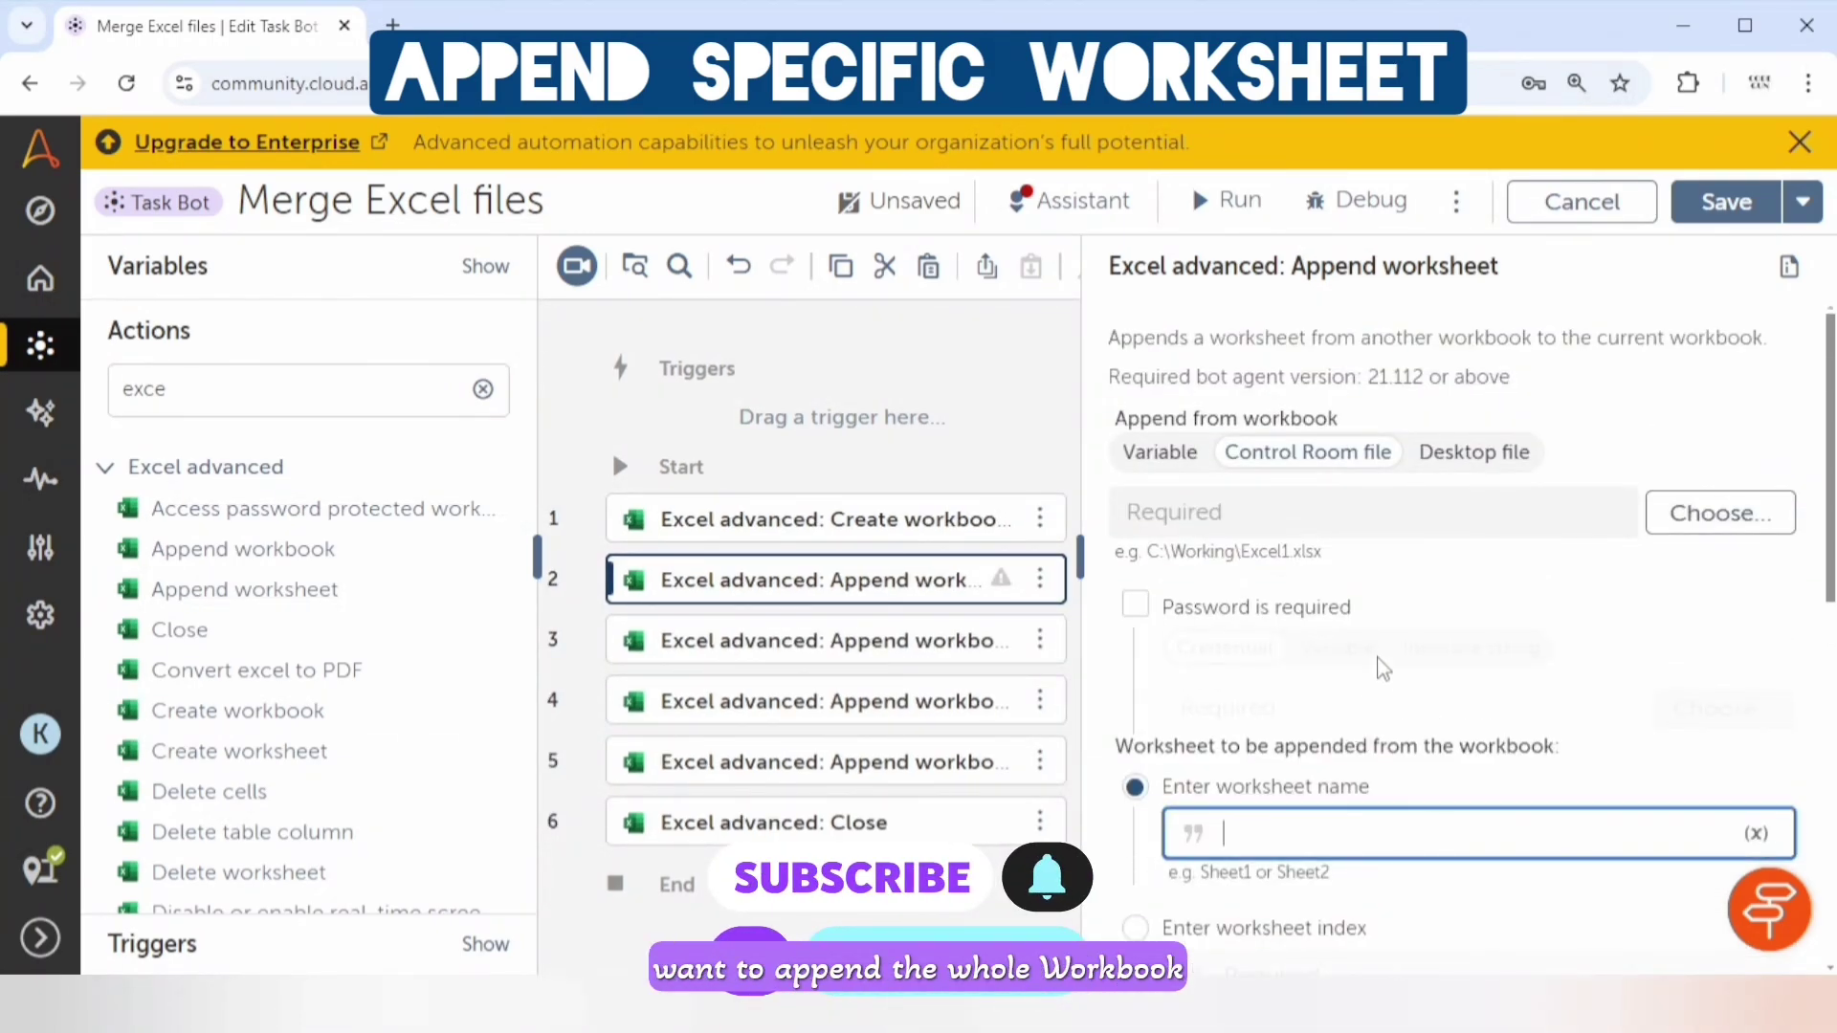
{"action": "mouse_move", "coordinate": [897, 667]}
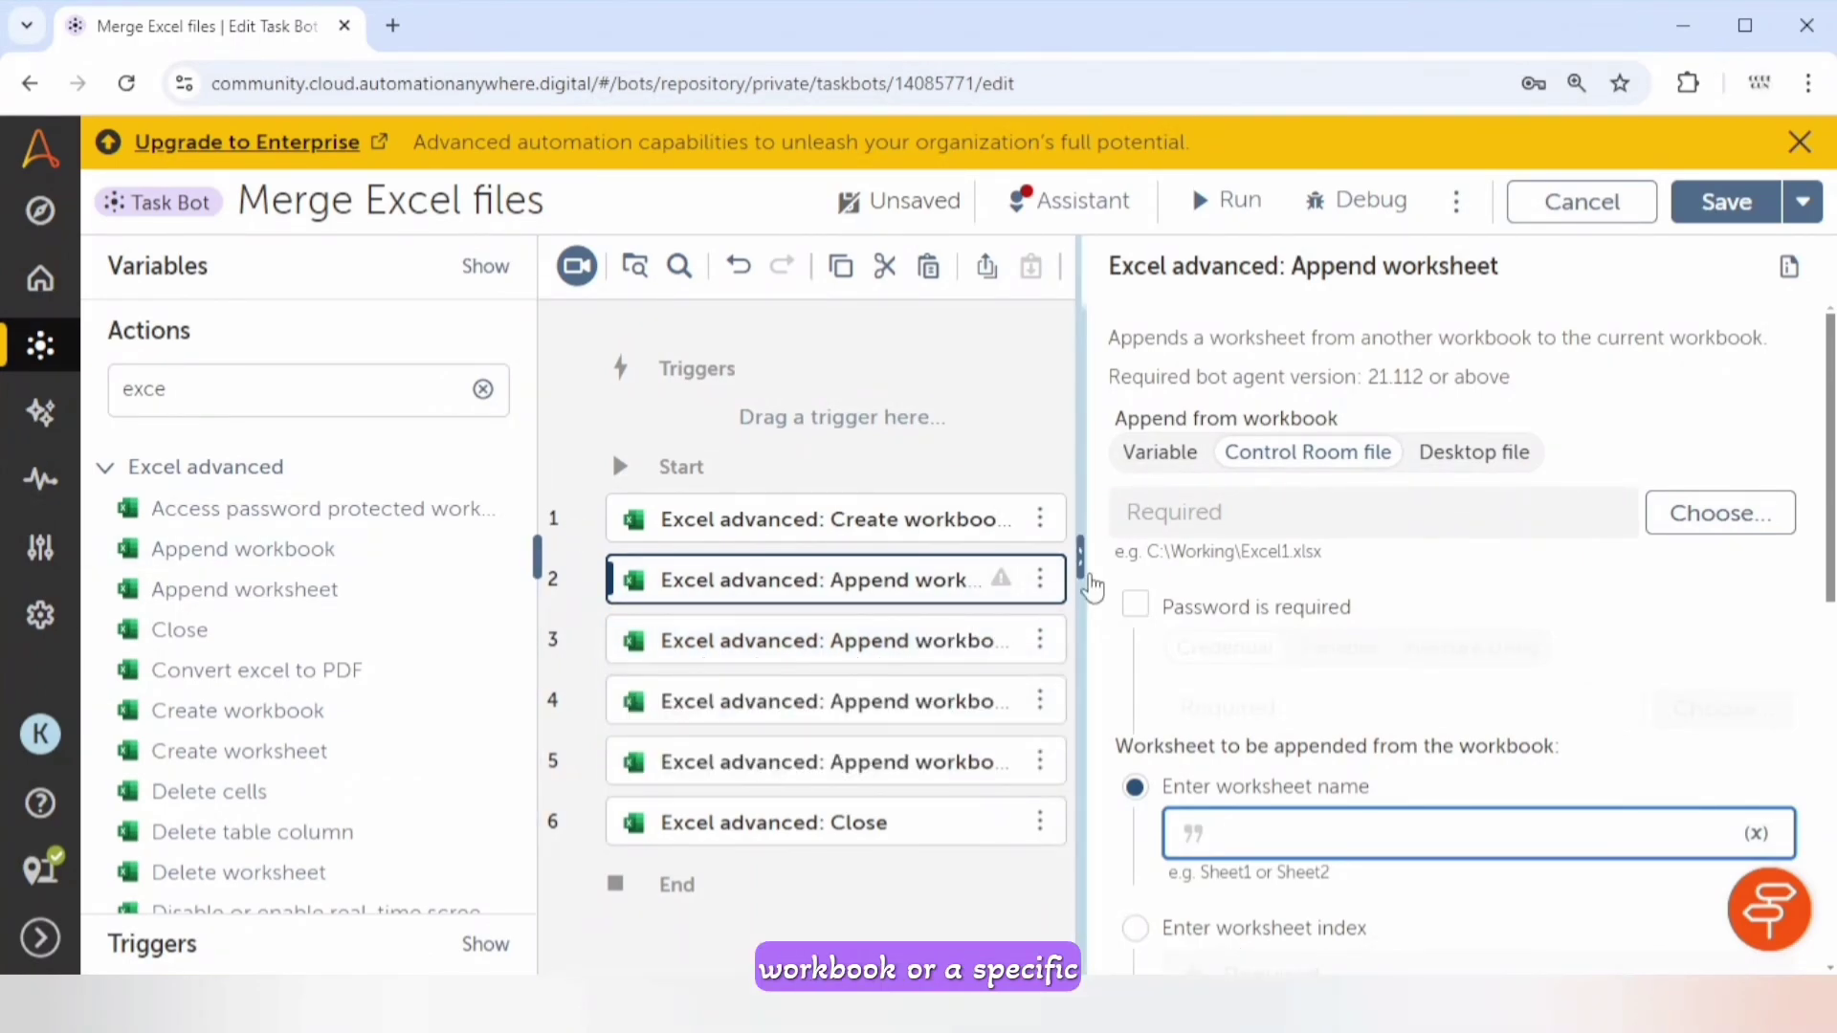
{"action": "left_click", "coordinate": [1077, 562]}
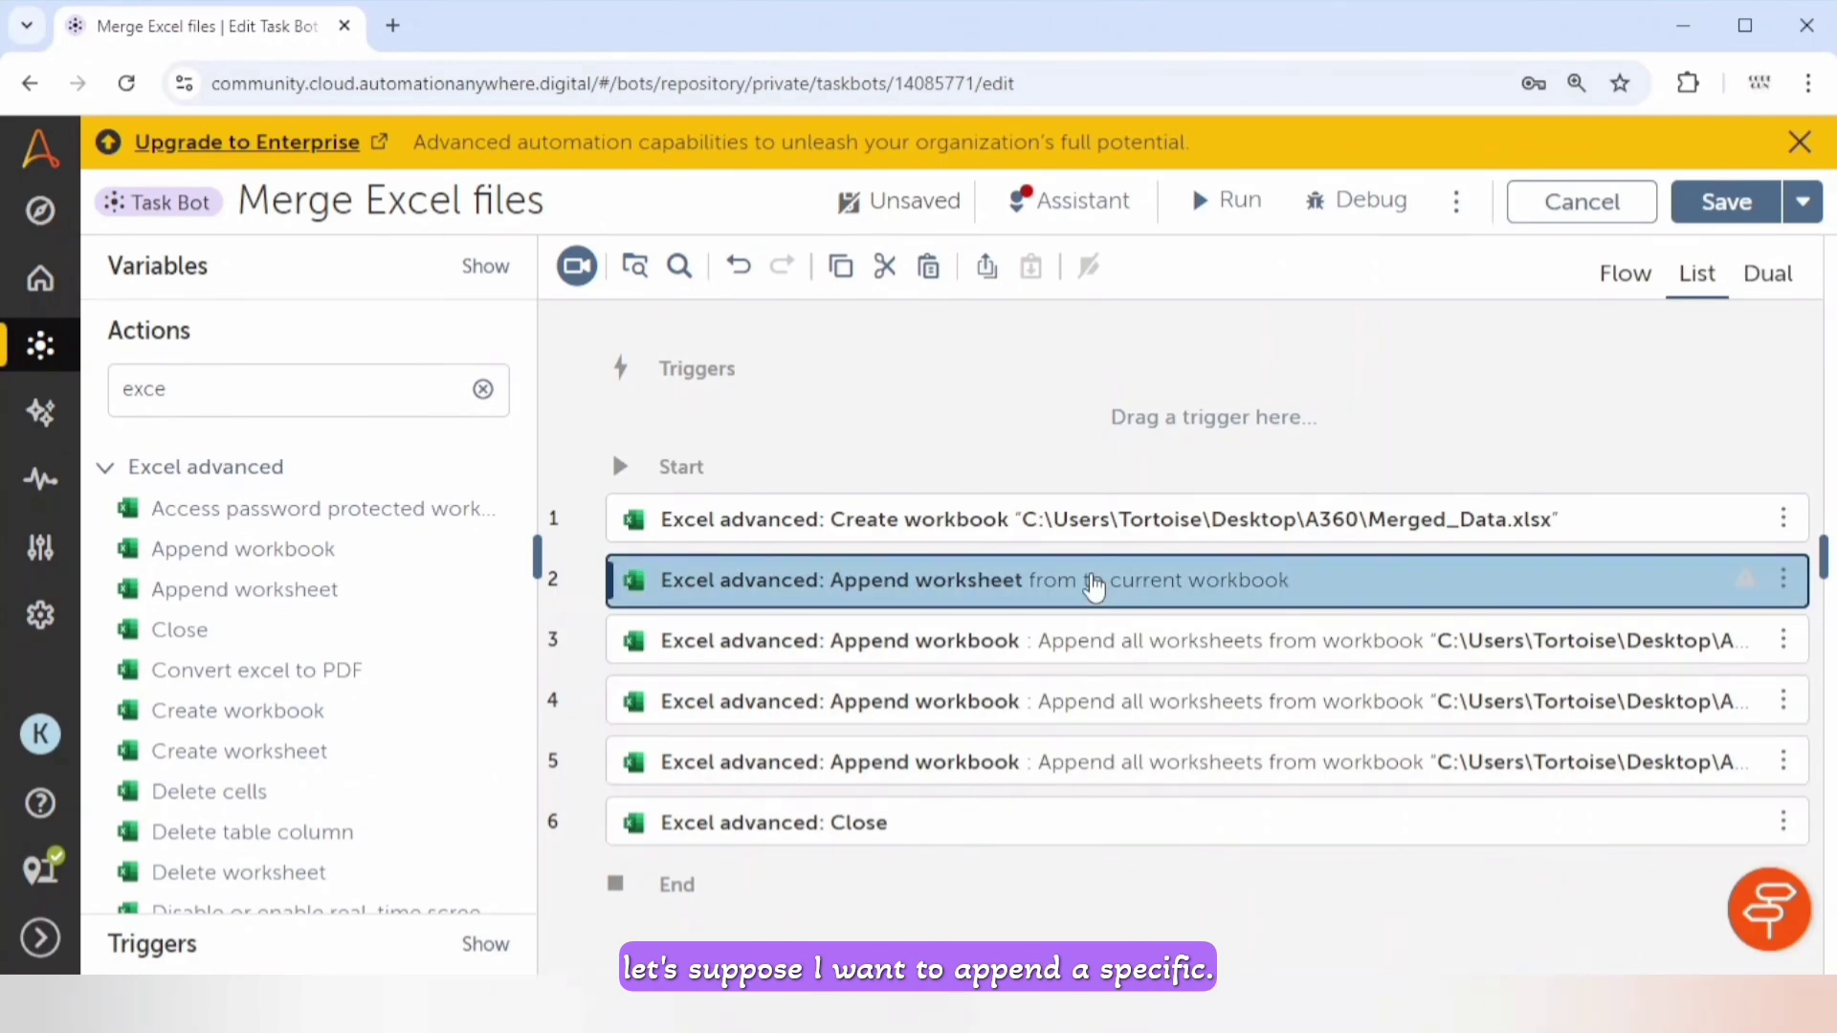
{"action": "key", "text": "ctrl+z"}
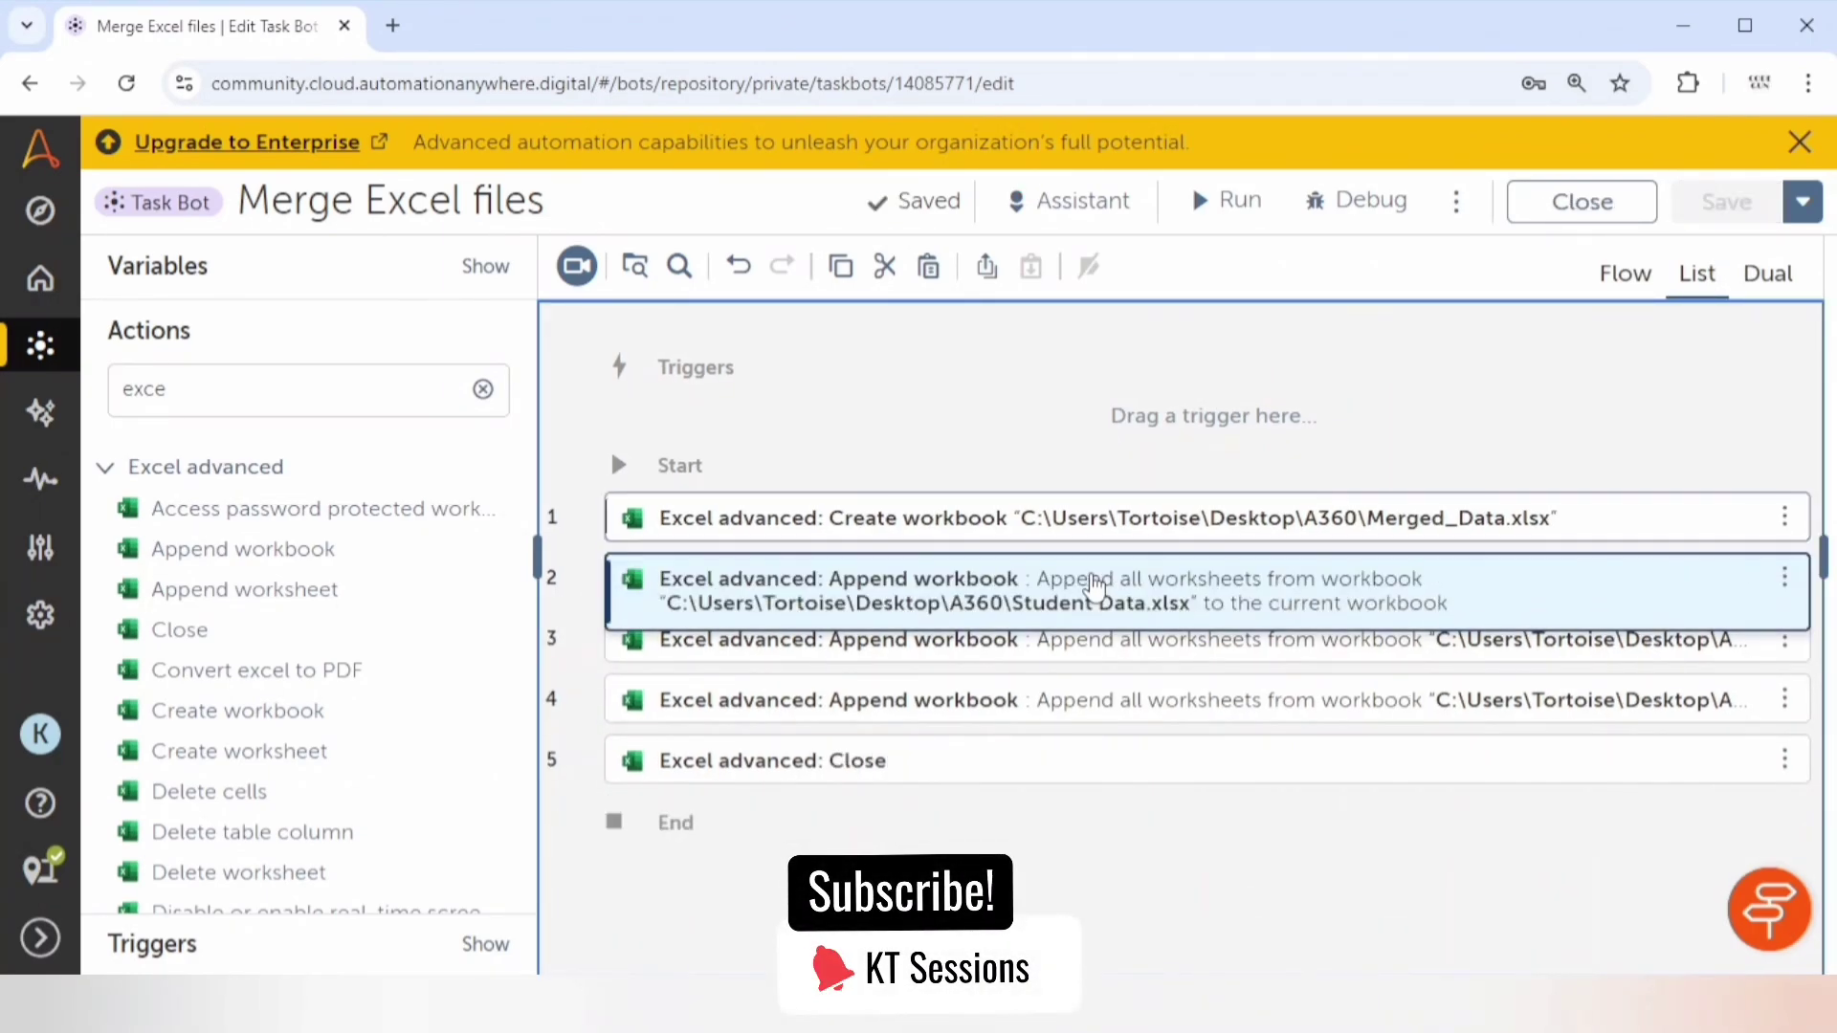
Step: Delete the three Append workbook actions, keeping only Create workbook and Close in the flow
{"action": "left_click", "coordinate": [1096, 585]}
{"action": "key", "text": "Delete"}
{"action": "left_click", "coordinate": [1096, 585]}
{"action": "key", "text": "Delete"}
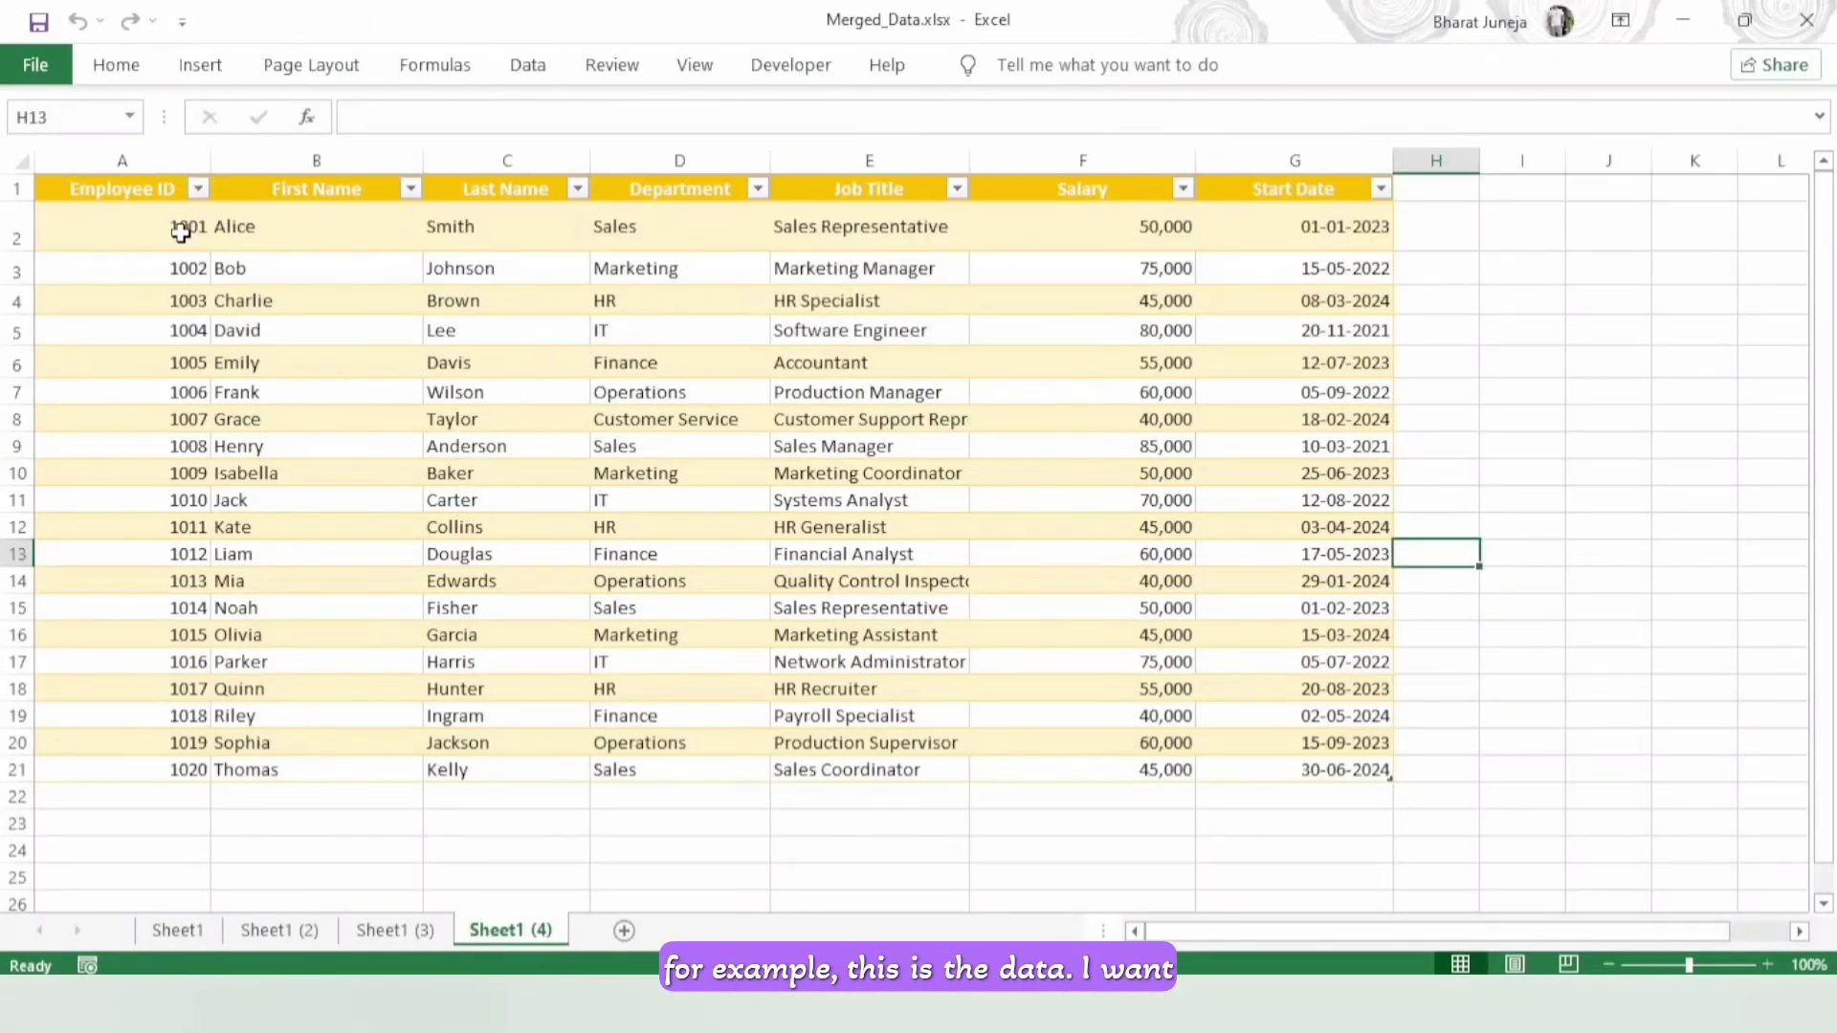
Step: In Excel, try to highlight the Employee ID column from A1 downwards on the Sheet1 (4) worksheet of Merged_Data.xlsx
{"action": "left_click", "coordinate": [132, 192]}
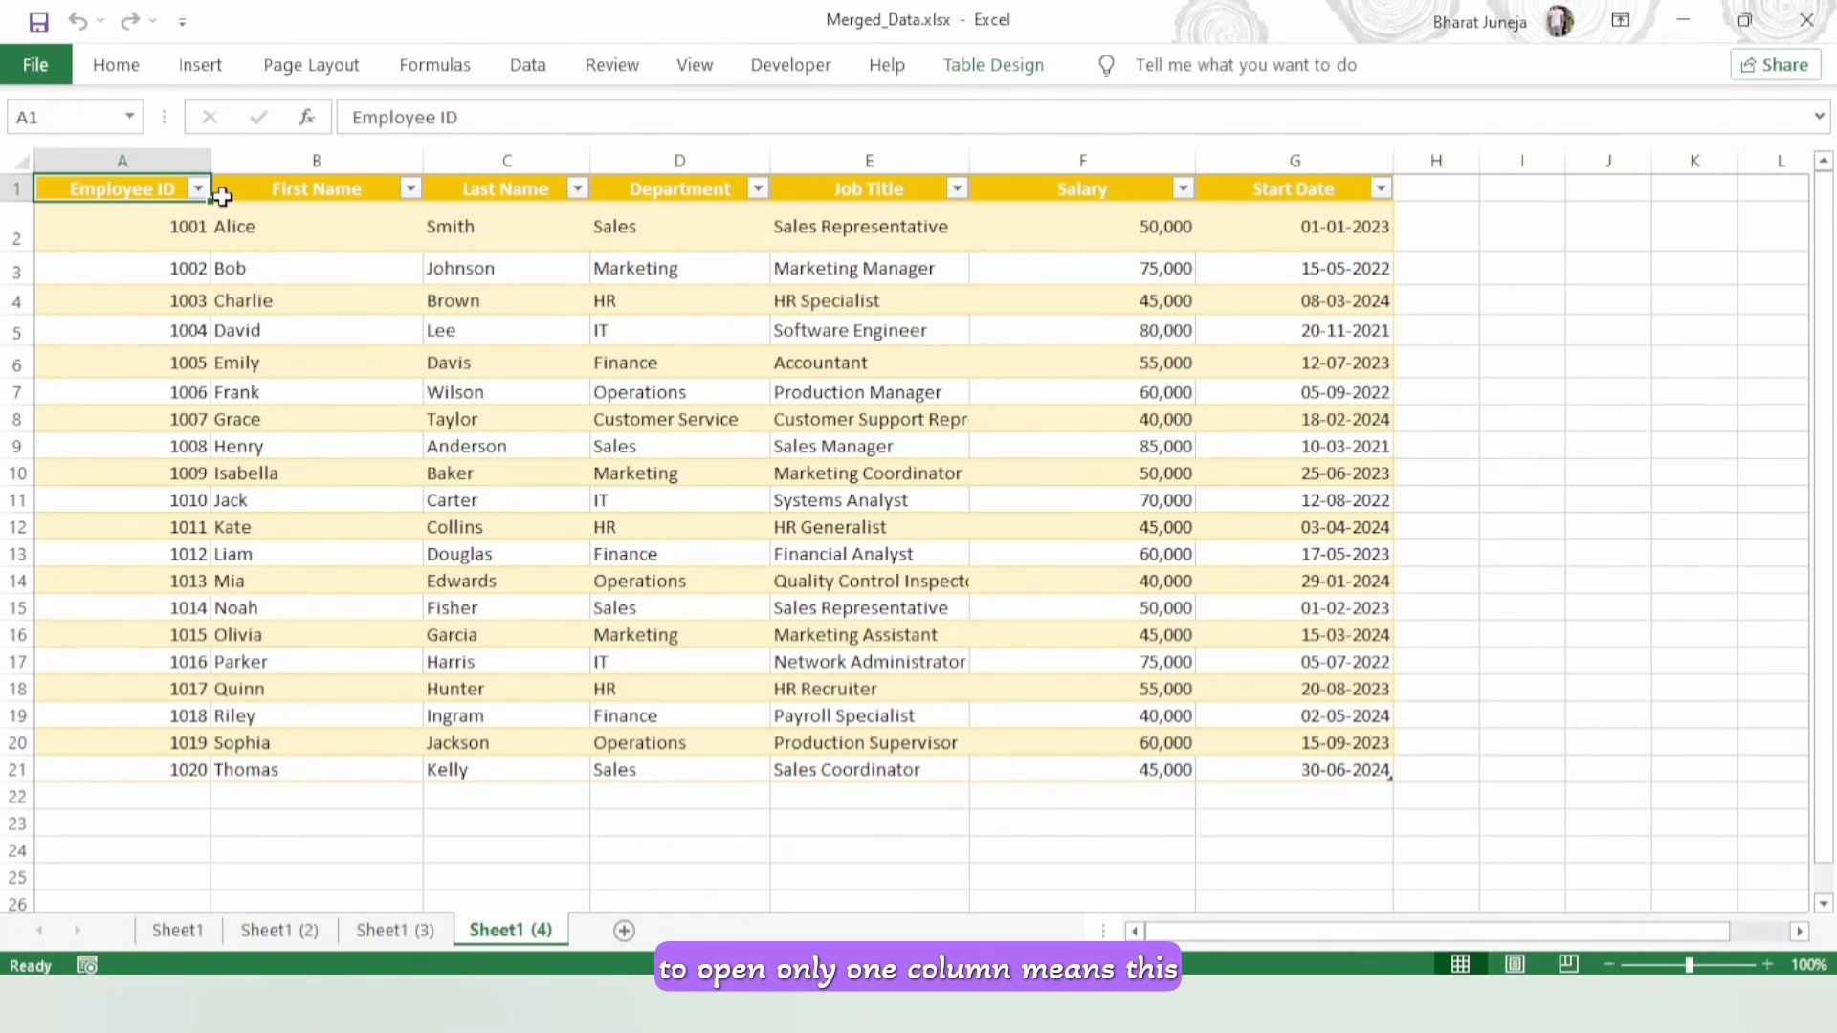
{"action": "left_click_drag", "start_coordinate": [168, 652], "coordinate": [172, 756]}
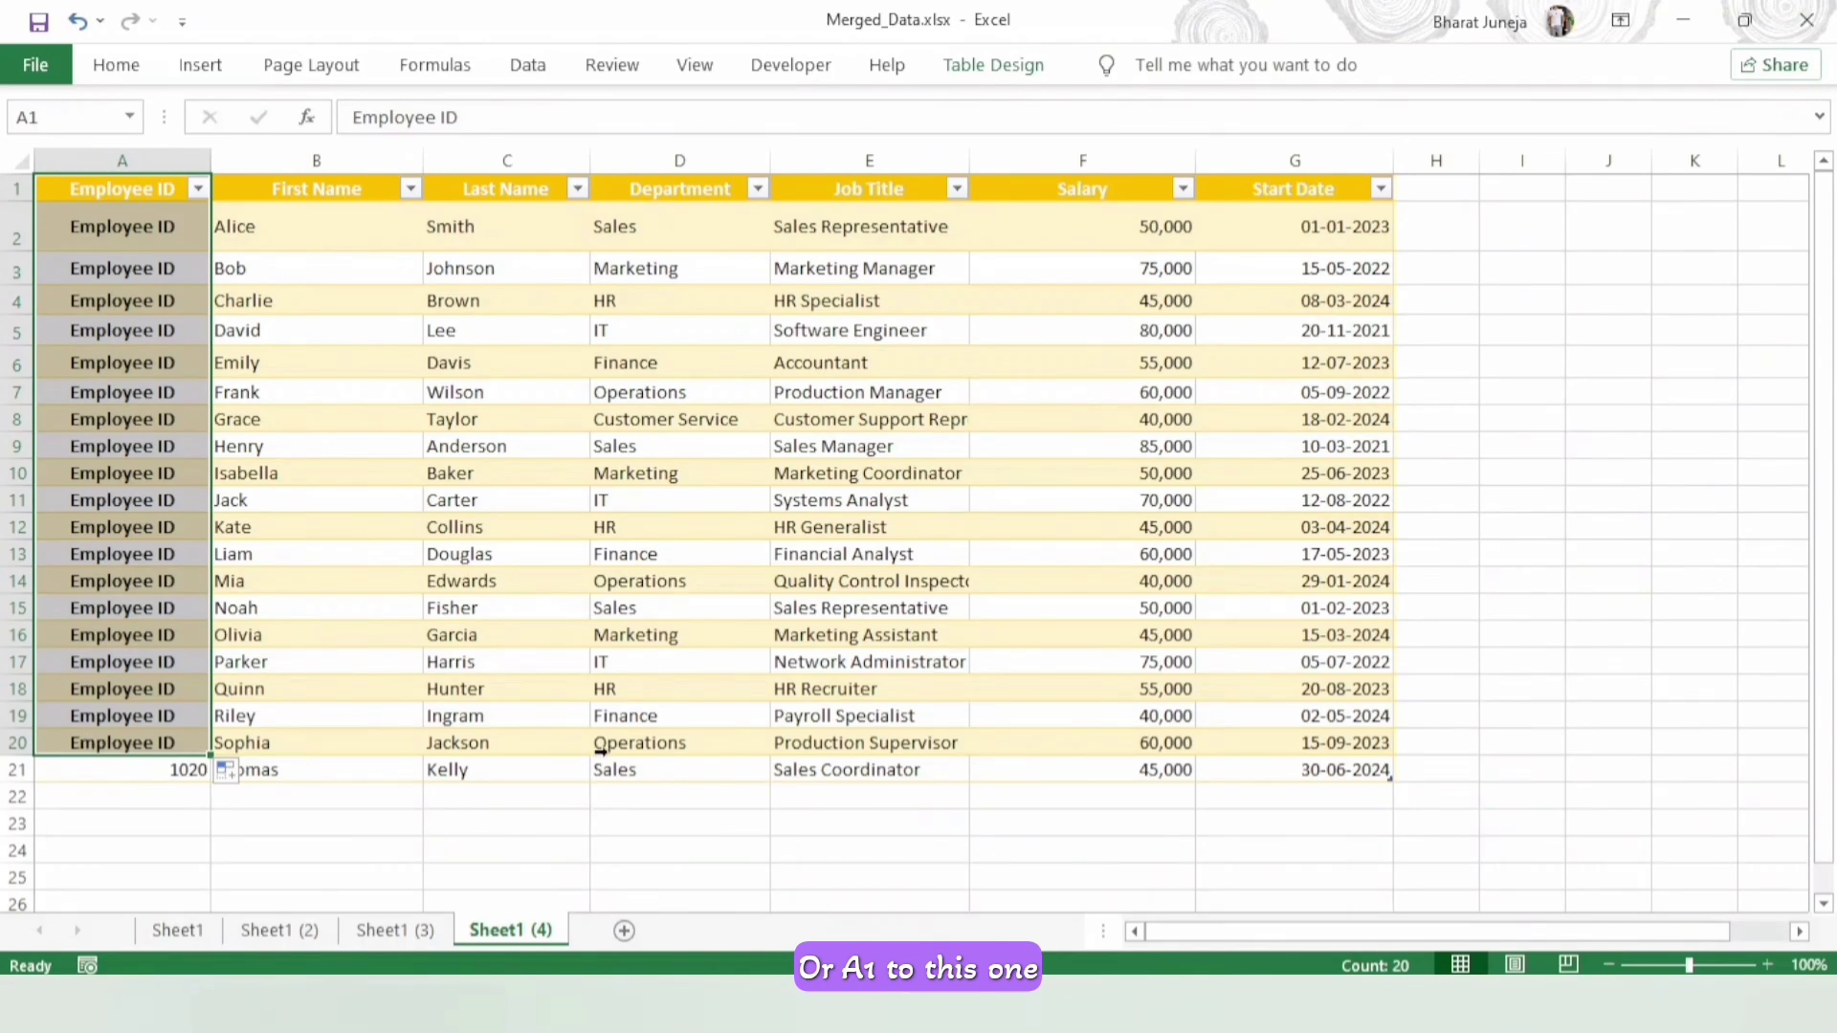
{"action": "left_click", "coordinate": [146, 192]}
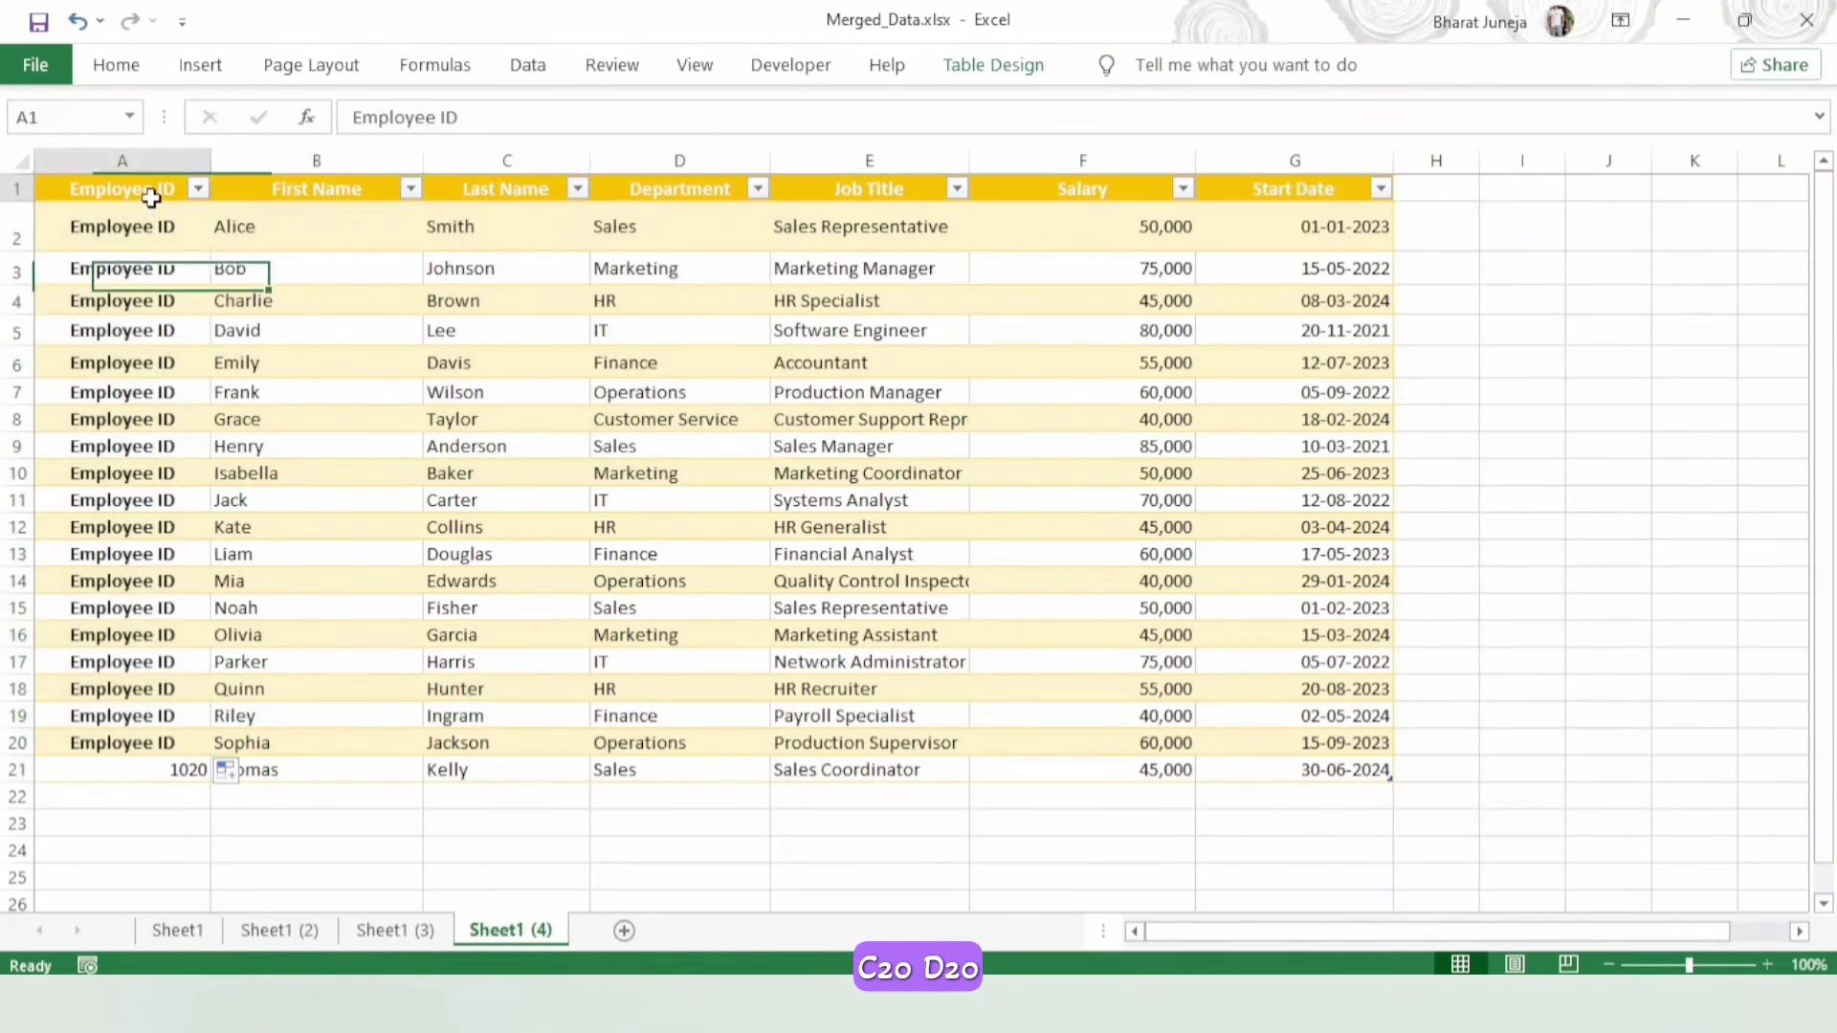
{"action": "key", "text": "ctrl+a"}
{"action": "left_click", "coordinate": [713, 775]}
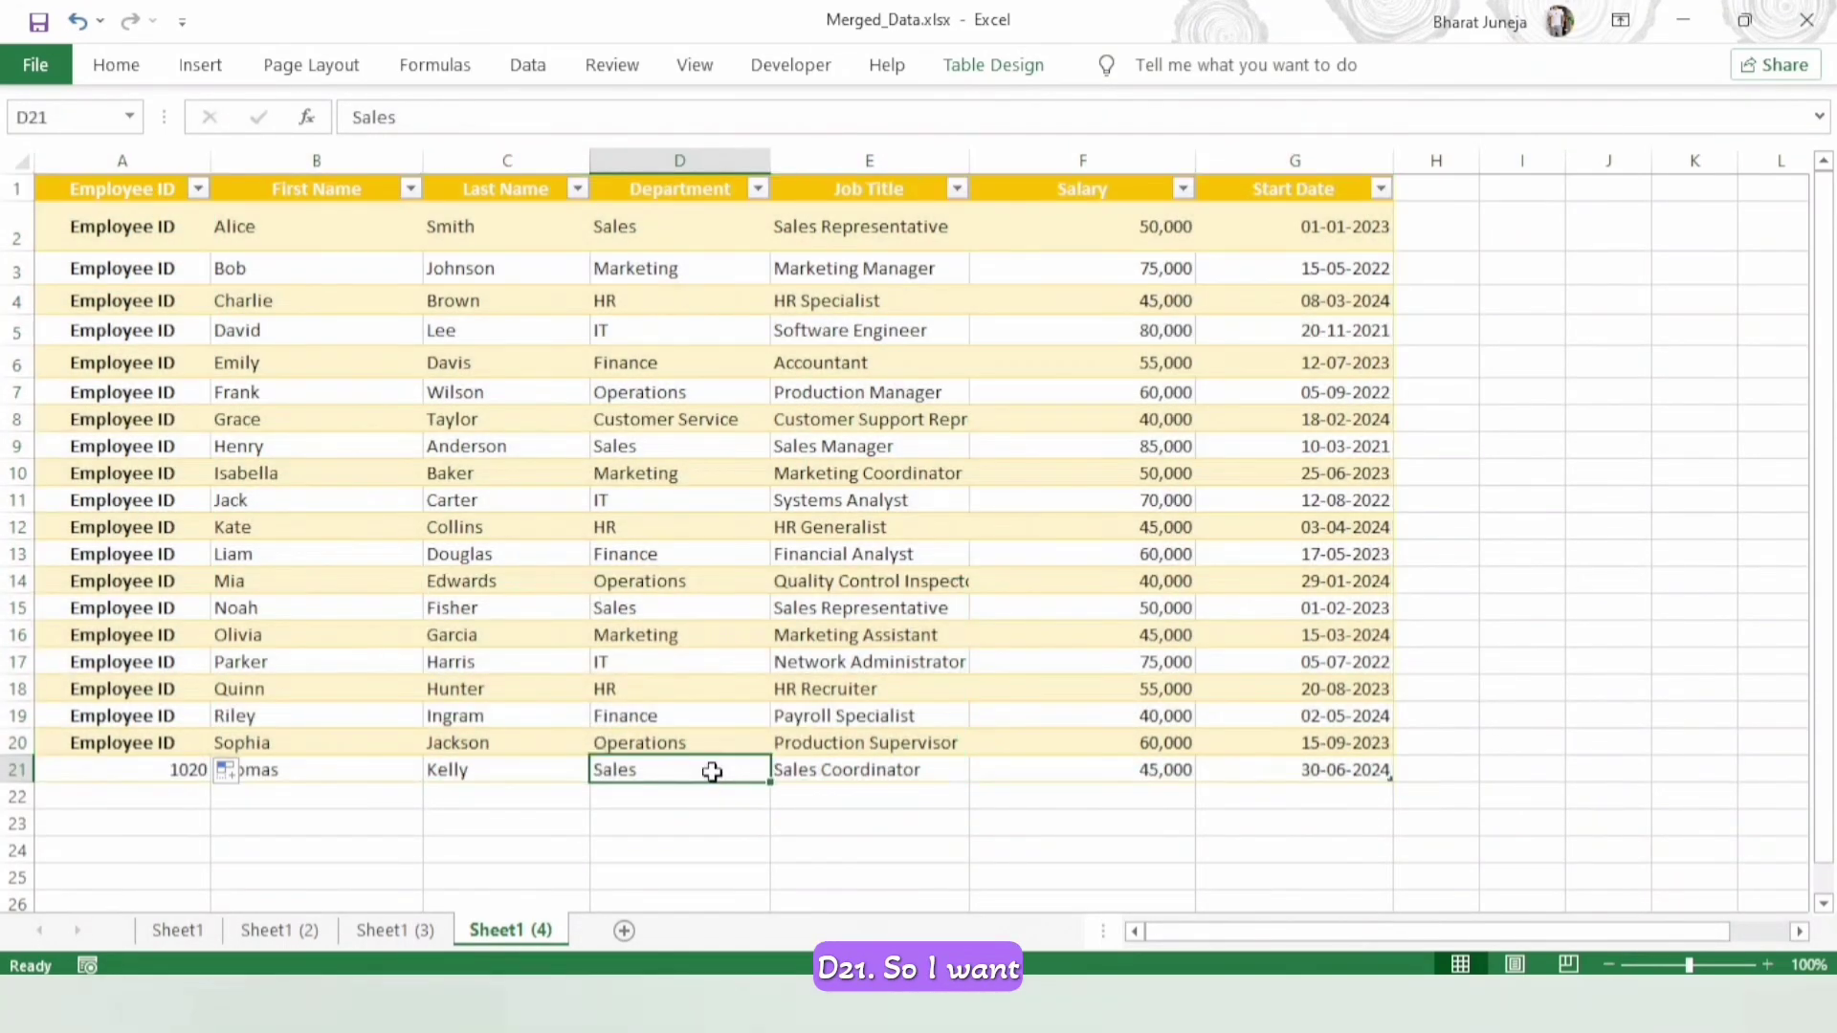
Step: Highlight the range A1:C21 on the Sheet1 (4) worksheet as the data to append, and close the workbook
{"action": "left_click", "coordinate": [465, 790]}
{"action": "left_click", "coordinate": [480, 770]}
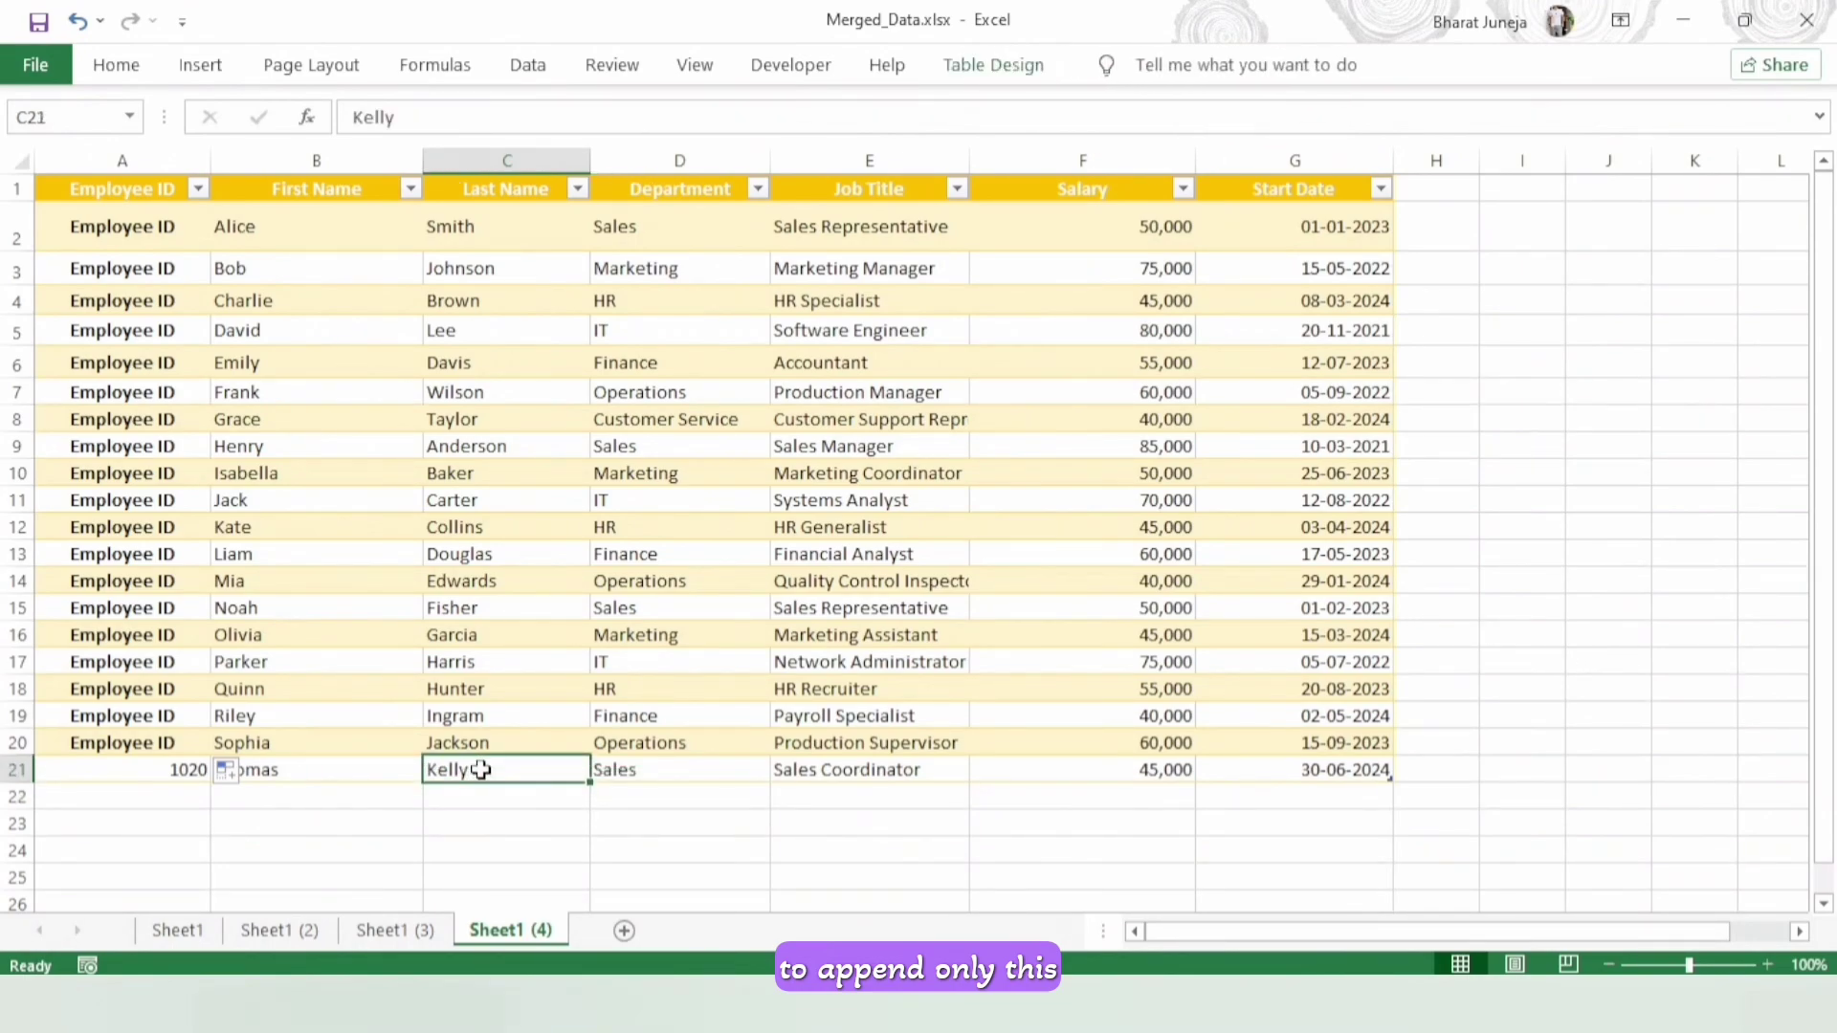
{"action": "key", "text": "ctrl+shift+Up"}
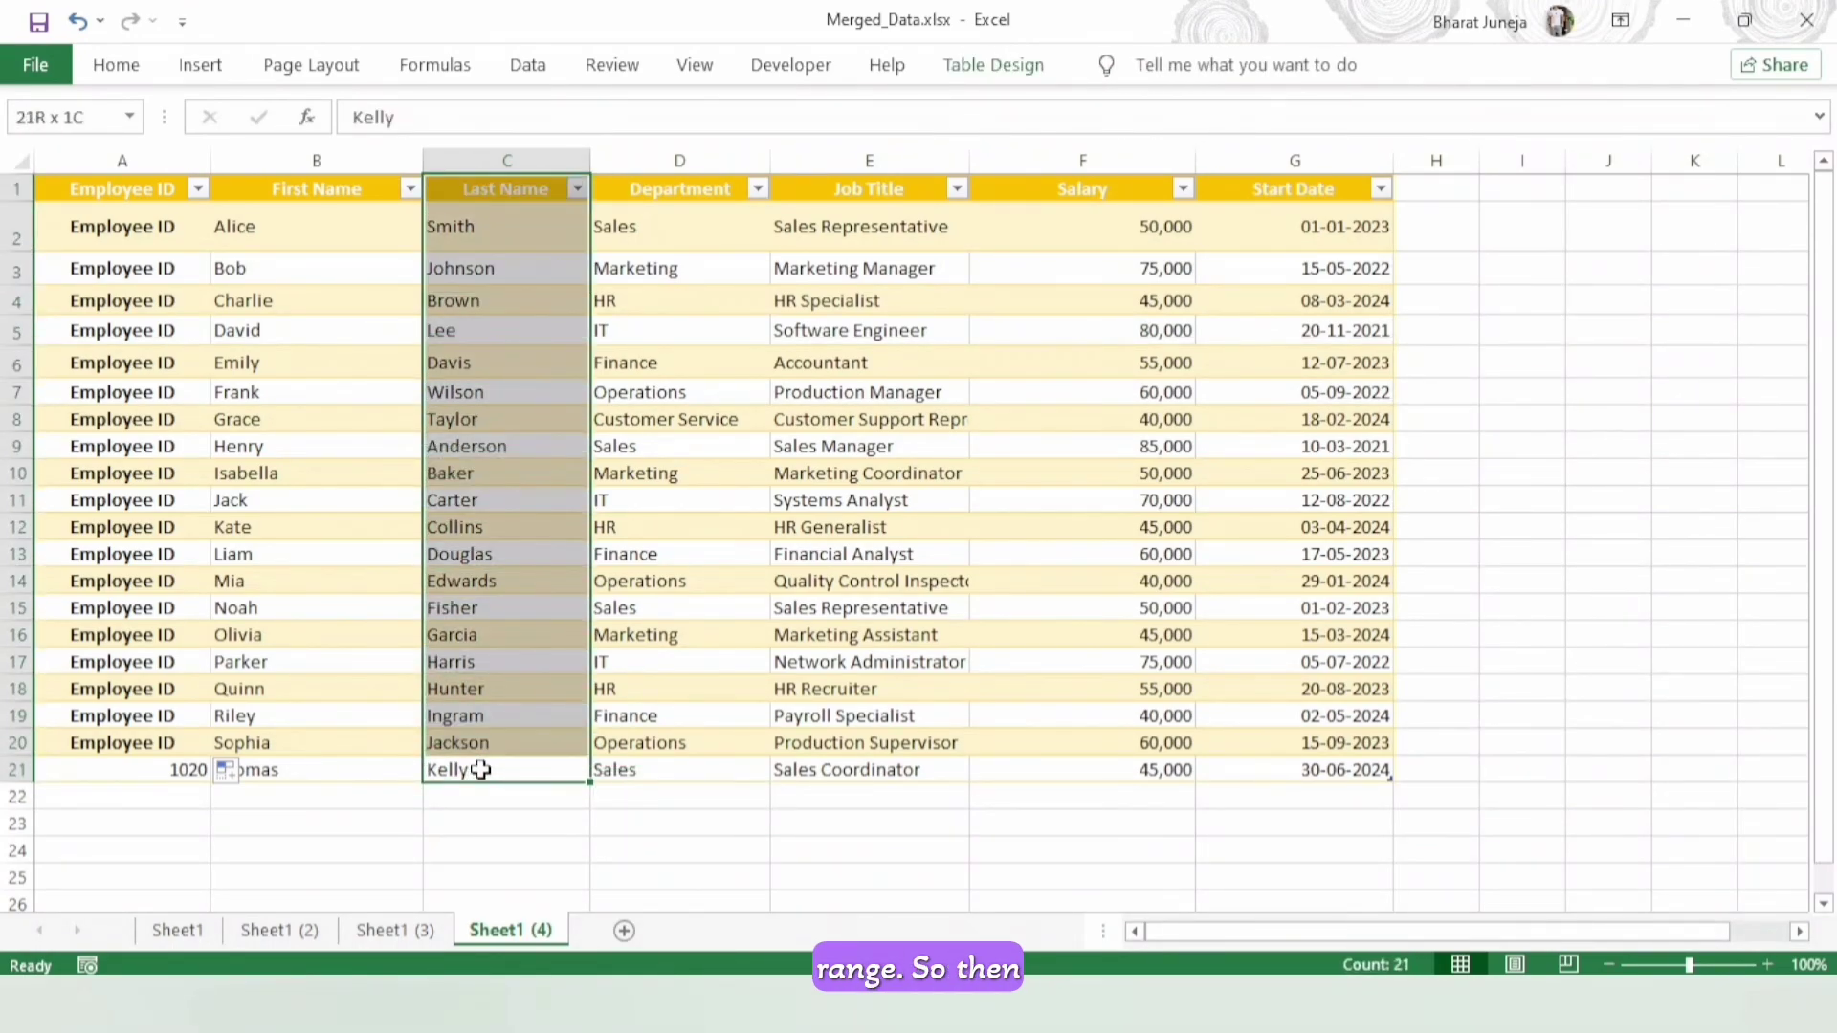
{"action": "key", "text": "shift+Left"}
{"action": "key", "text": "shift+Left"}
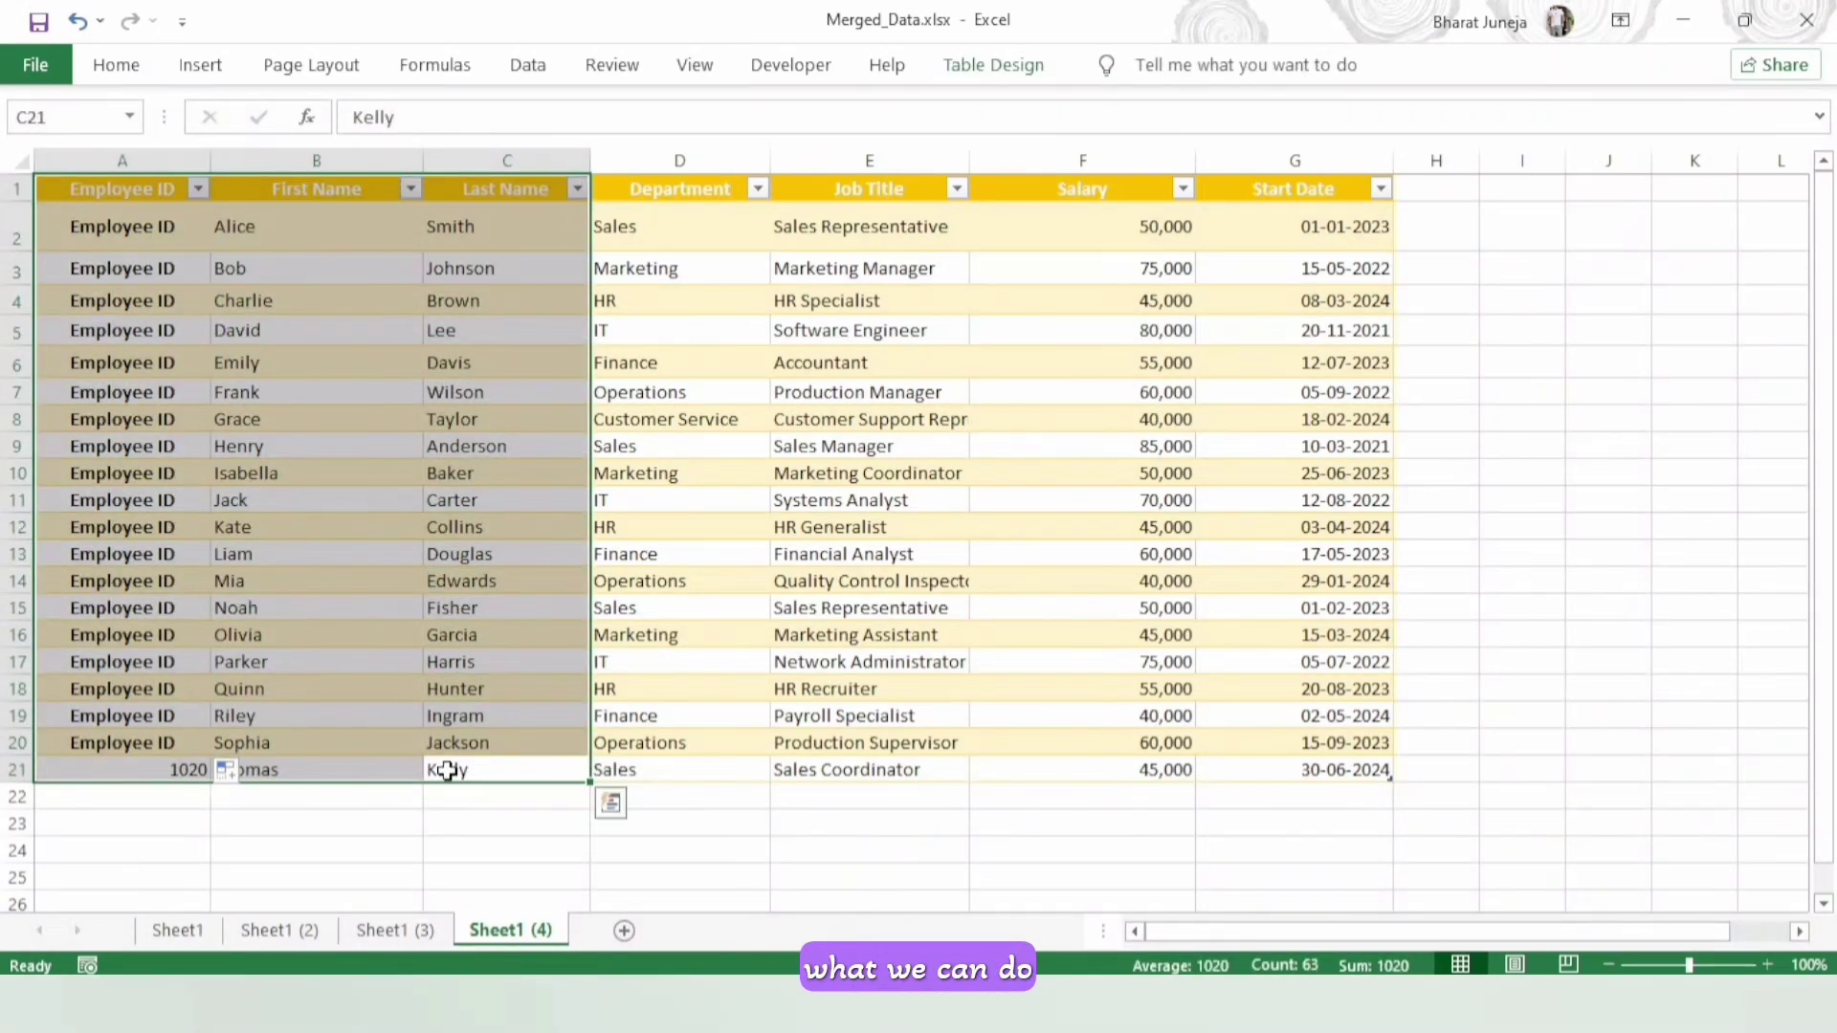
{"action": "left_click", "coordinate": [1805, 23]}
{"action": "left_click", "coordinate": [890, 533]}
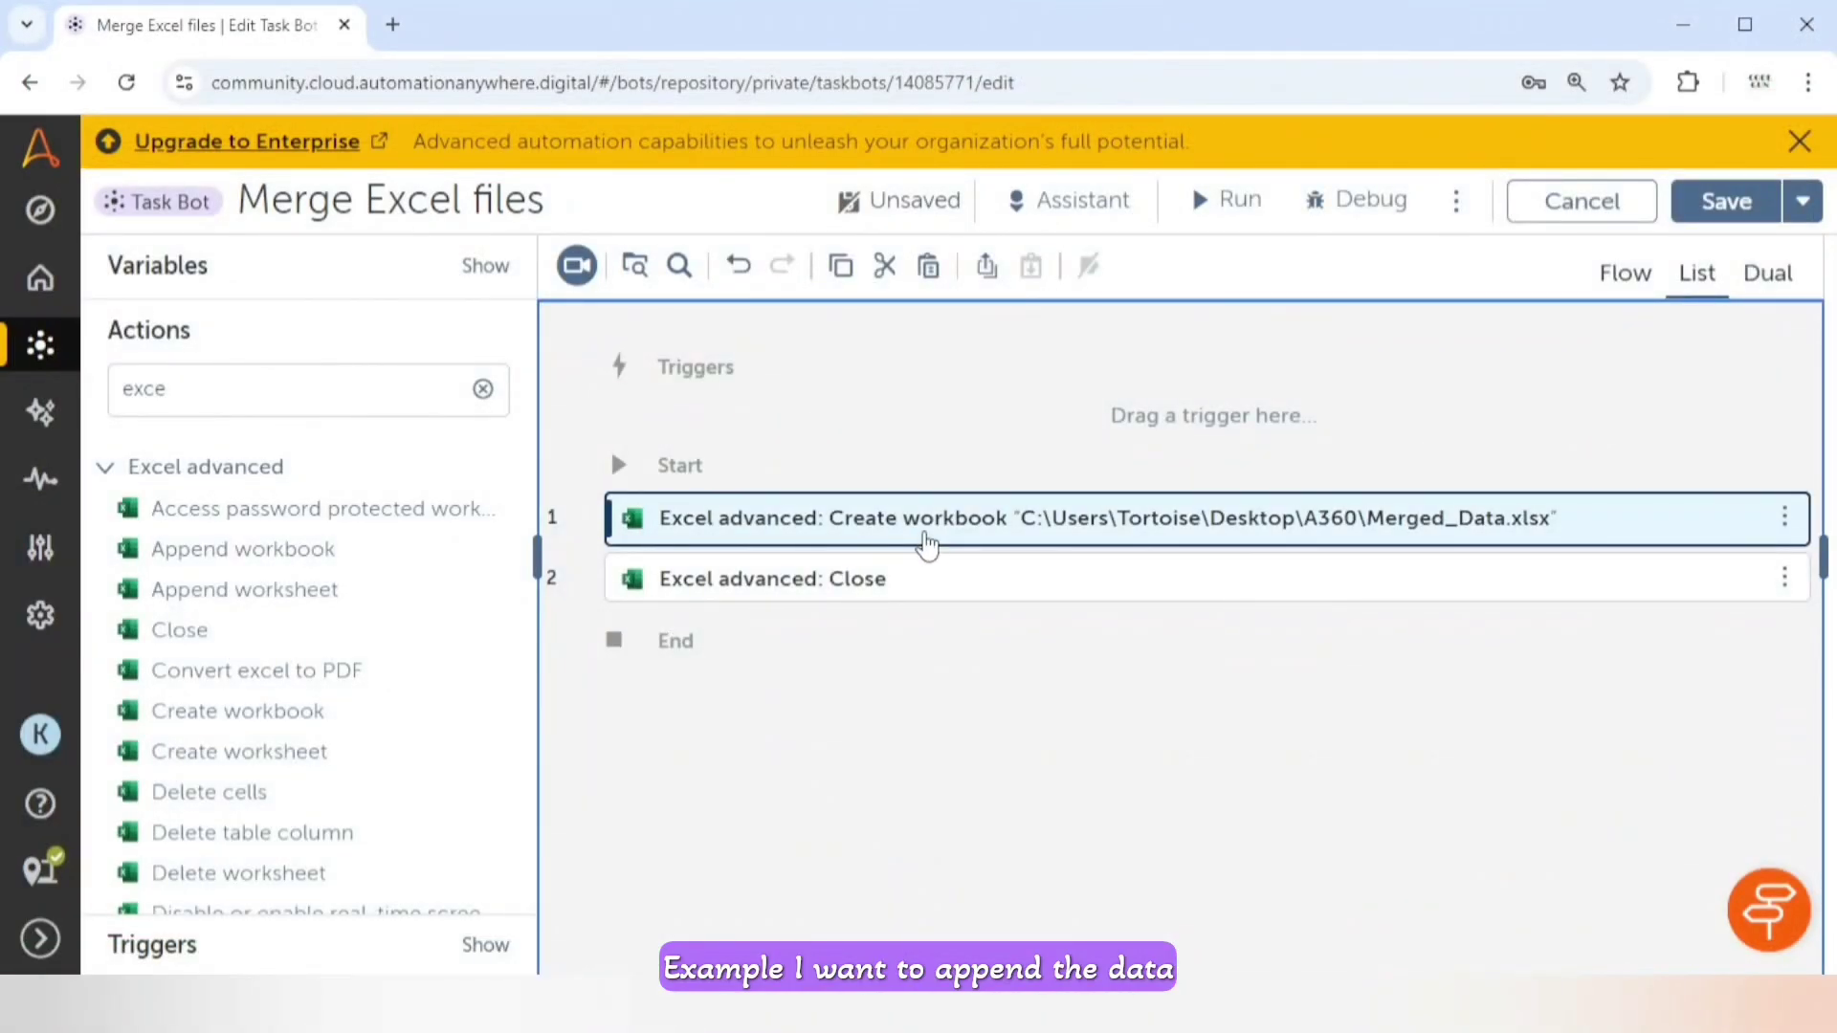
Step: In the bot editor, replace Create workbook with an Excel advanced Open action for the desktop file C:\Users\Tortoise\Desktop\A360\Merged_Data.xlsx
{"action": "left_click", "coordinate": [806, 526]}
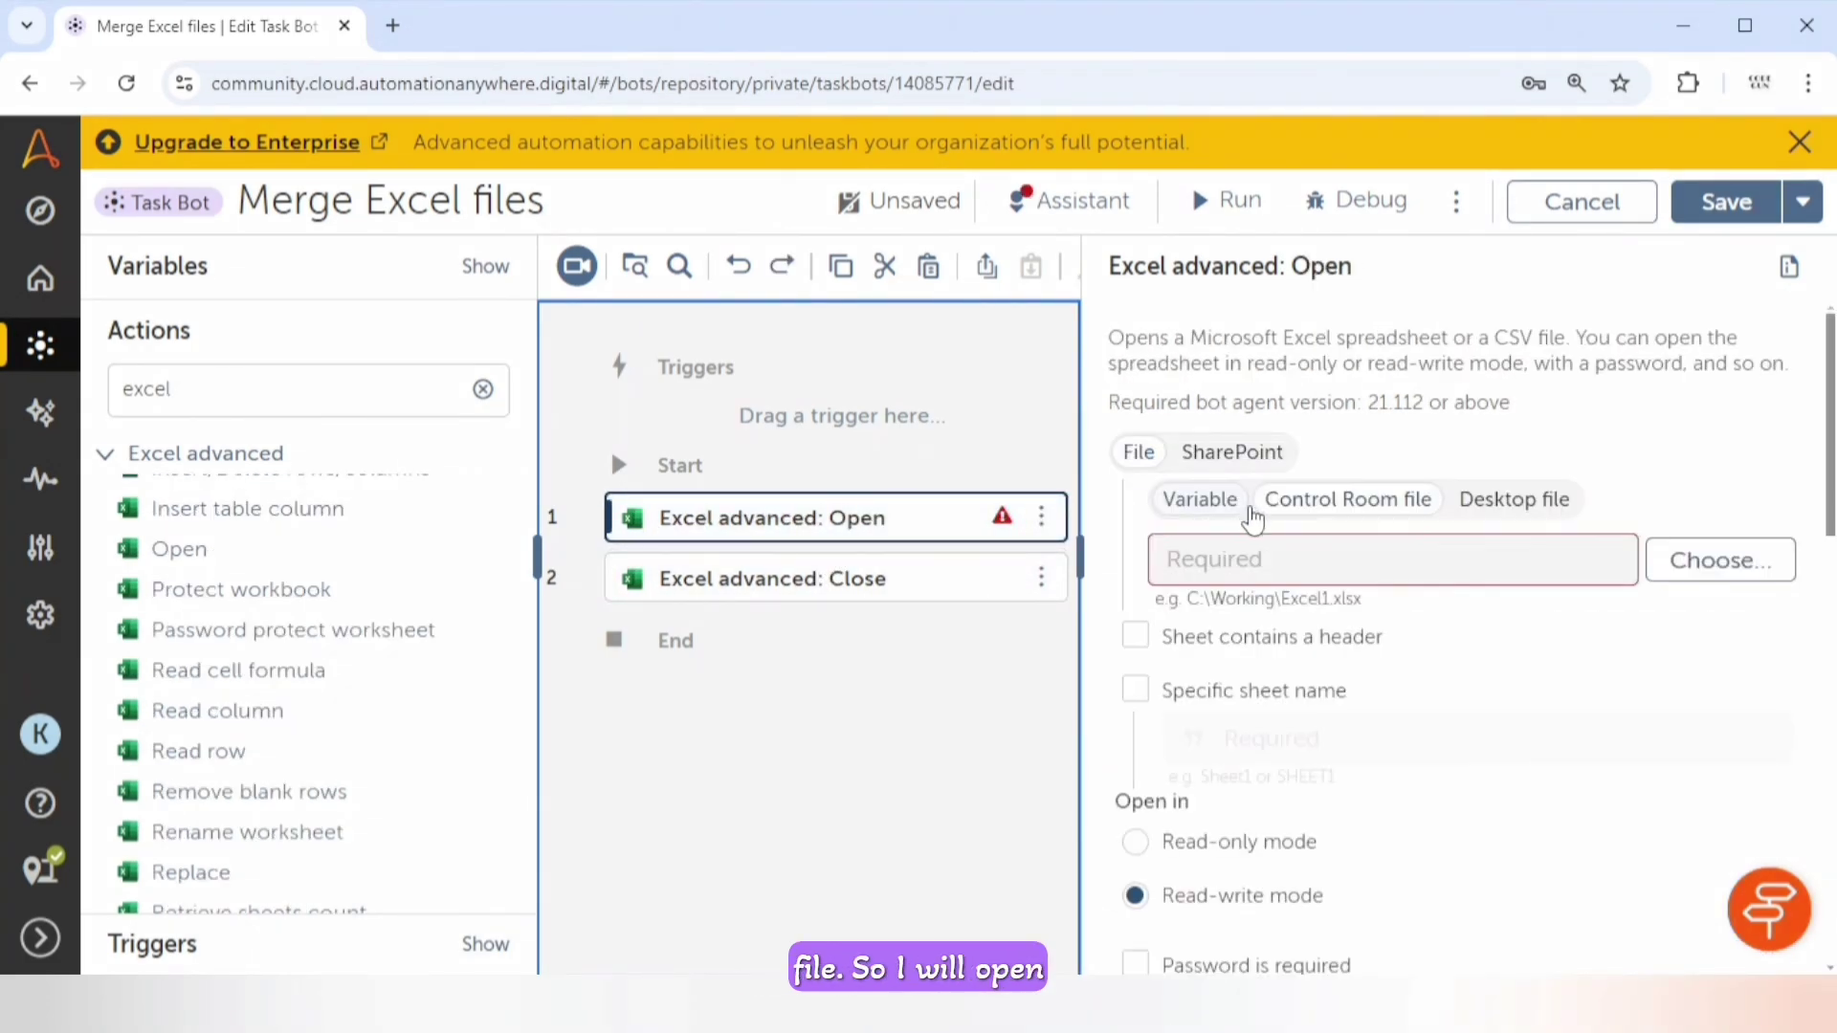
{"action": "left_click", "coordinate": [1401, 499]}
{"action": "left_click", "coordinate": [1360, 555]}
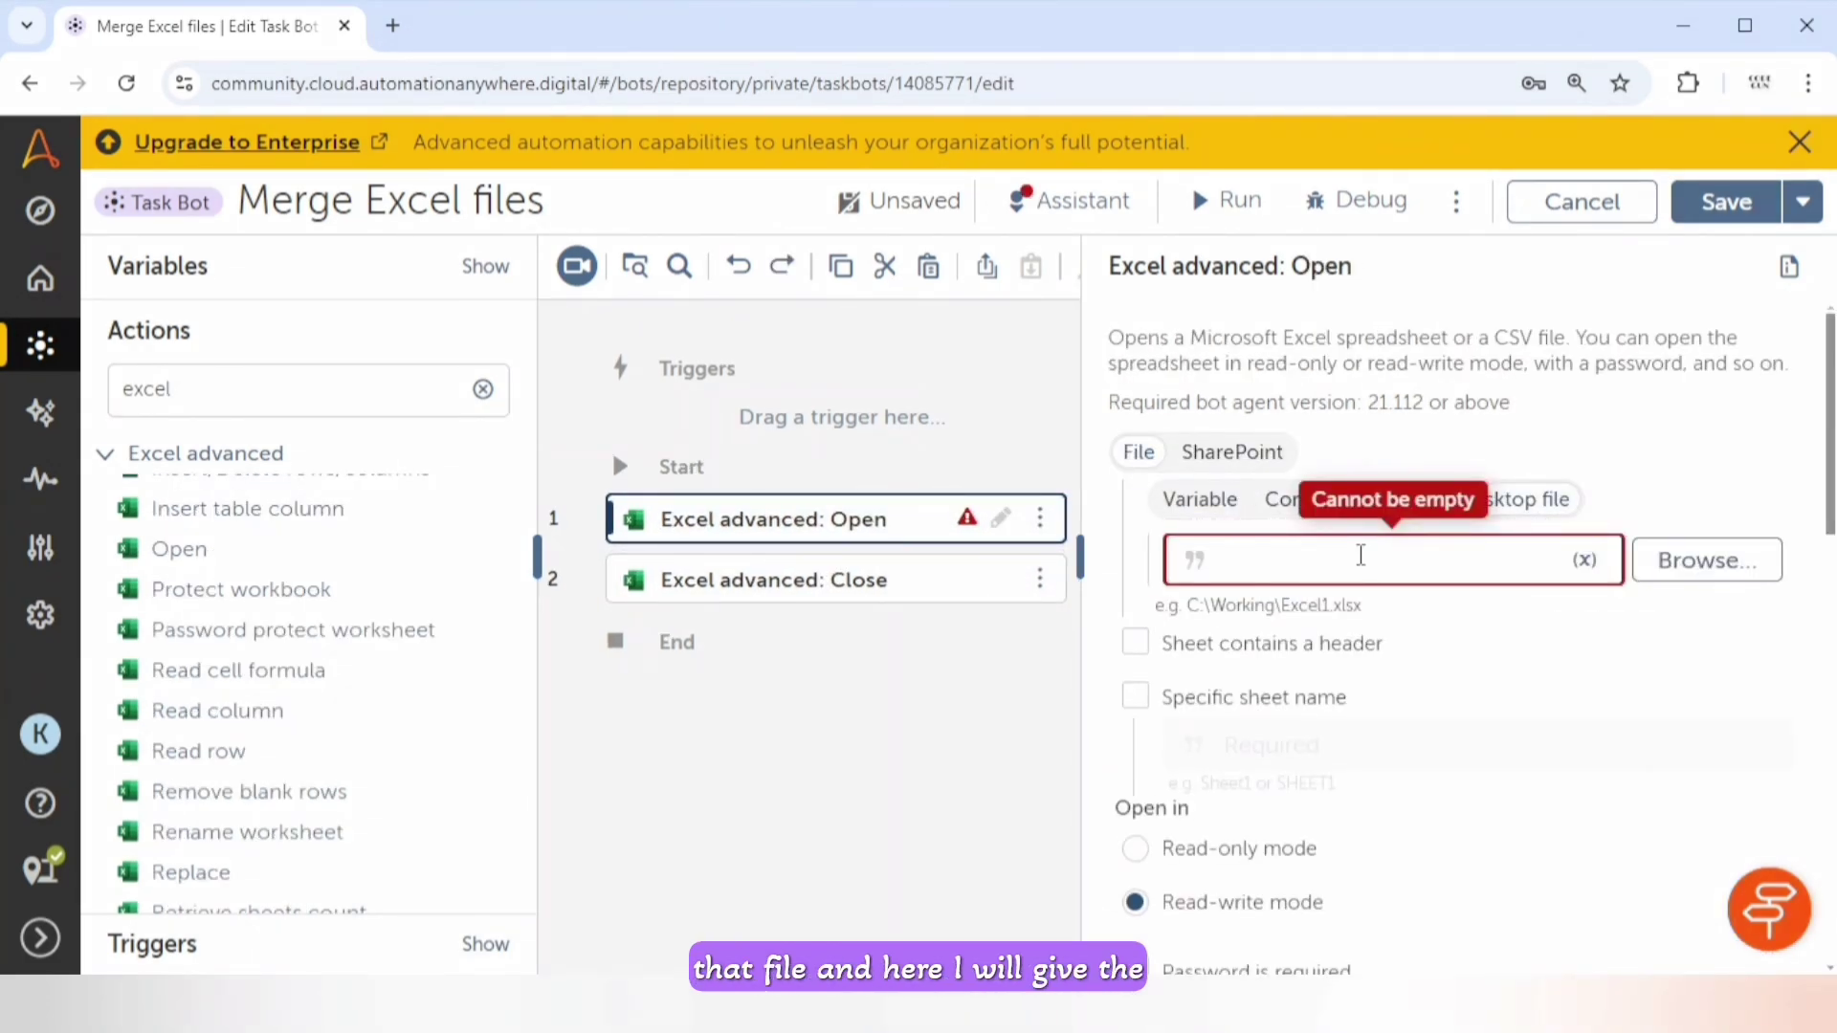
{"action": "key", "text": "ctrl+v"}
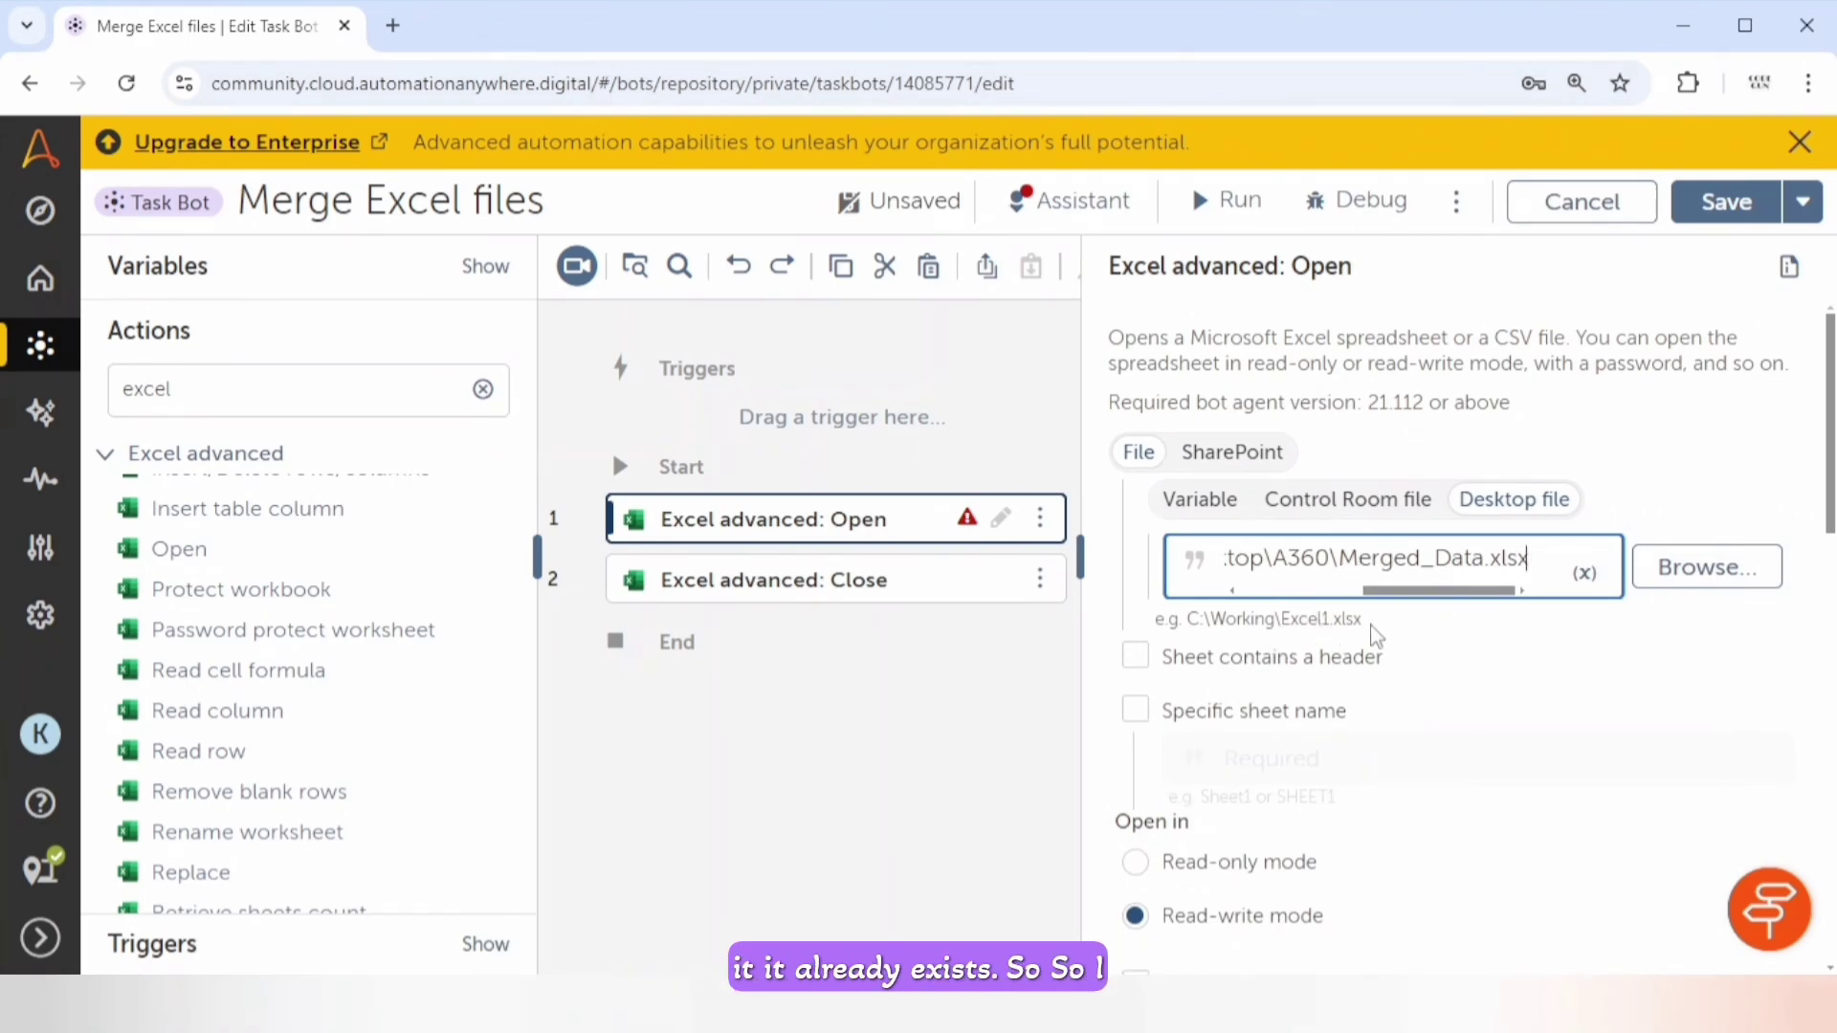
{"action": "scroll", "coordinate": [1378, 636], "scroll_direction": "down", "scroll_amount": 2}
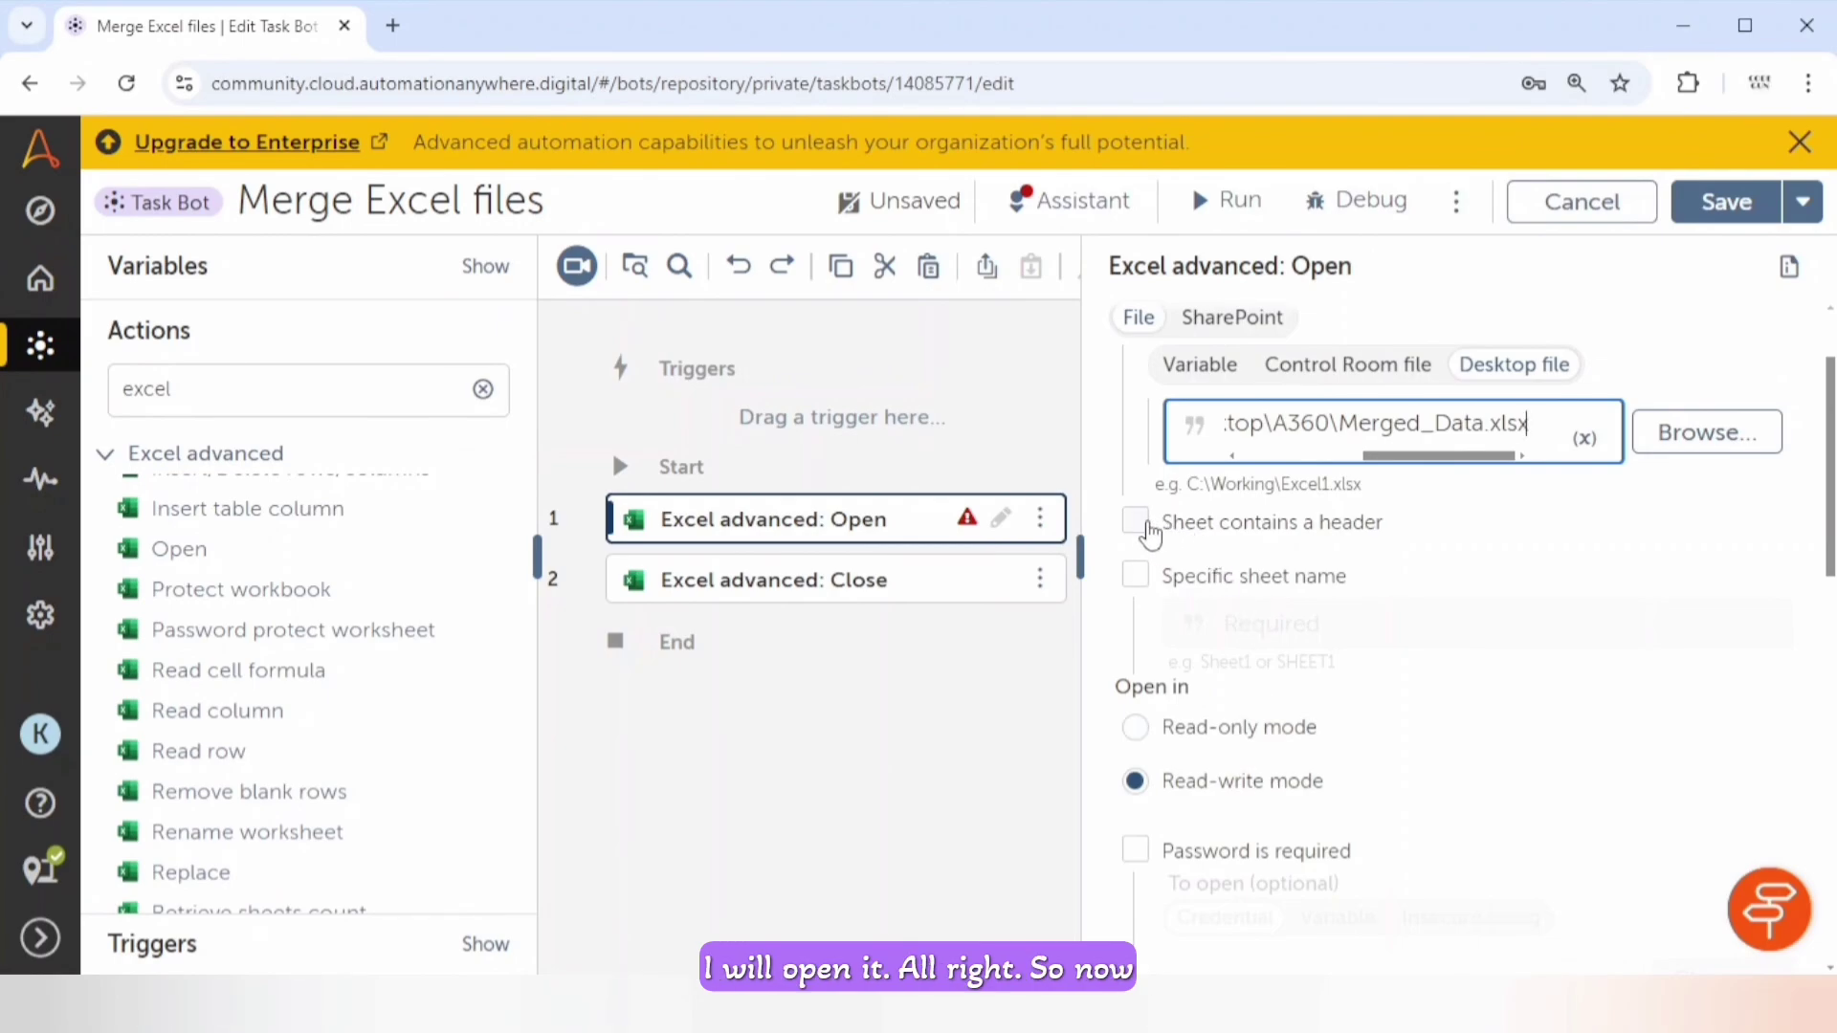
{"action": "left_click", "coordinate": [842, 579]}
{"action": "key", "text": "ctrl+z"}
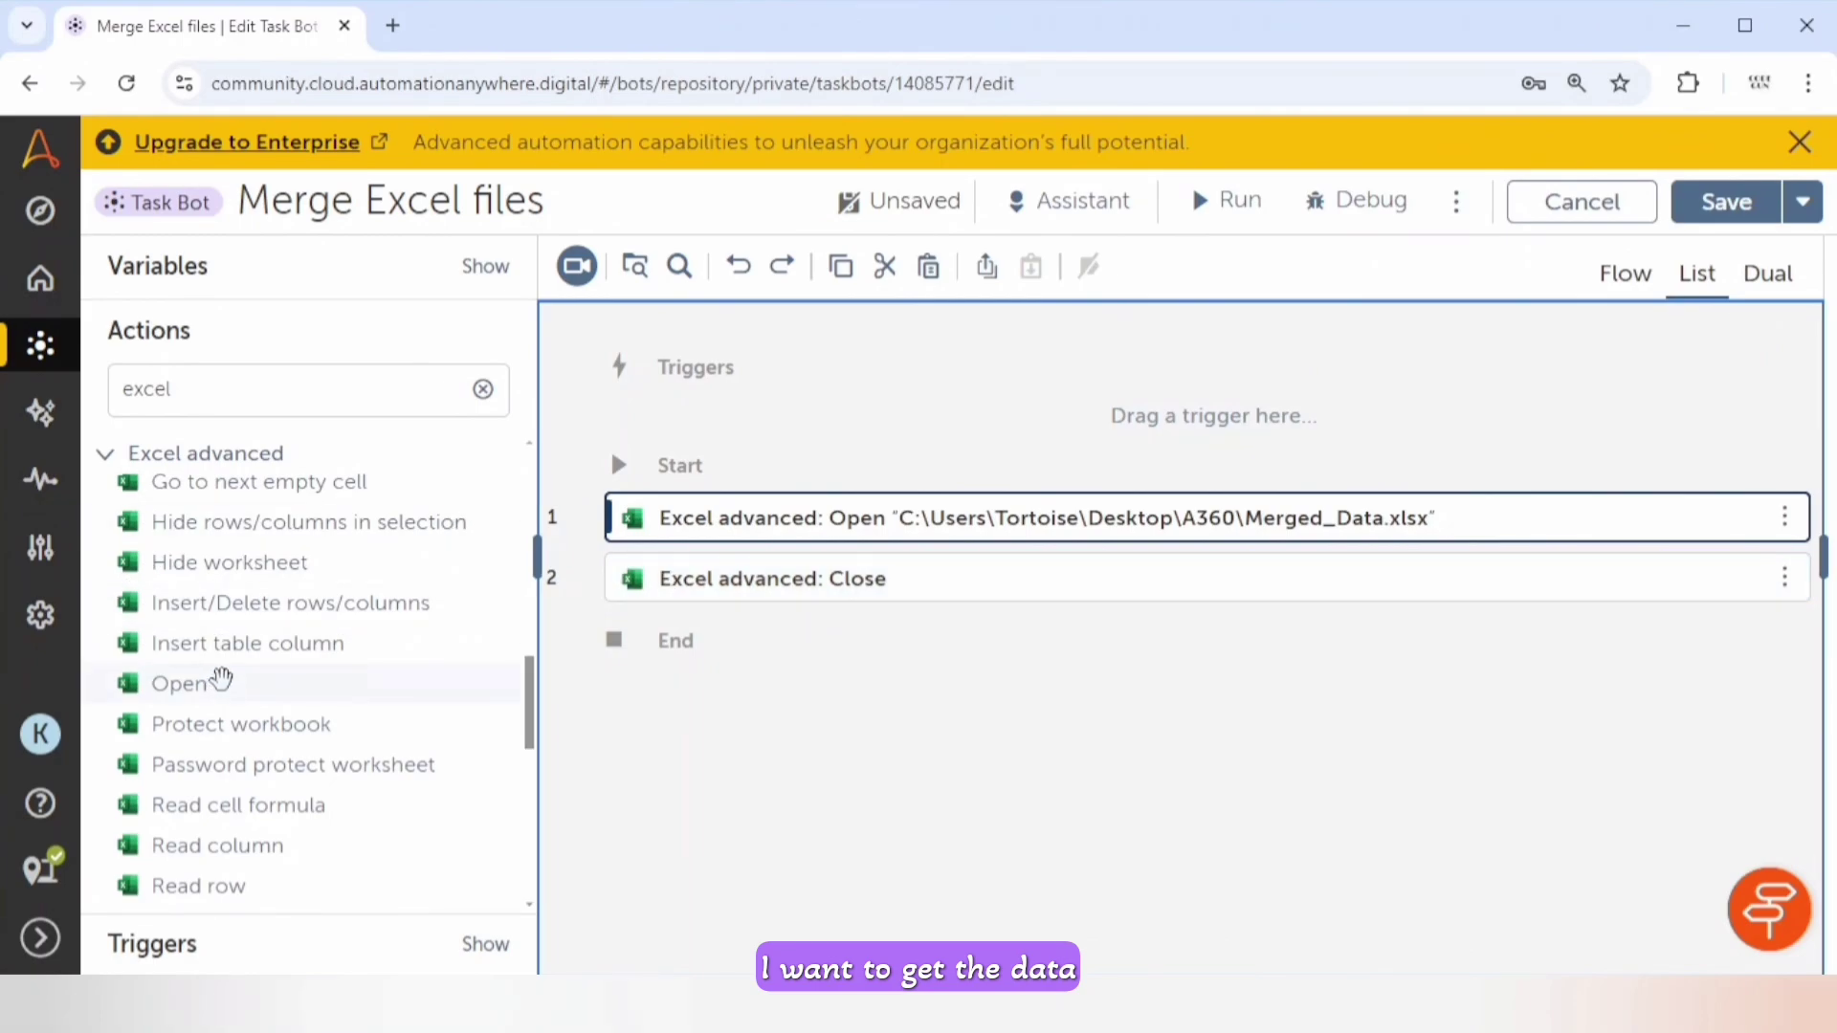
Step: Add another Excel advanced Open action next to the existing Open action in the flow
{"action": "left_click_drag", "start_coordinate": [220, 685], "coordinate": [689, 516]}
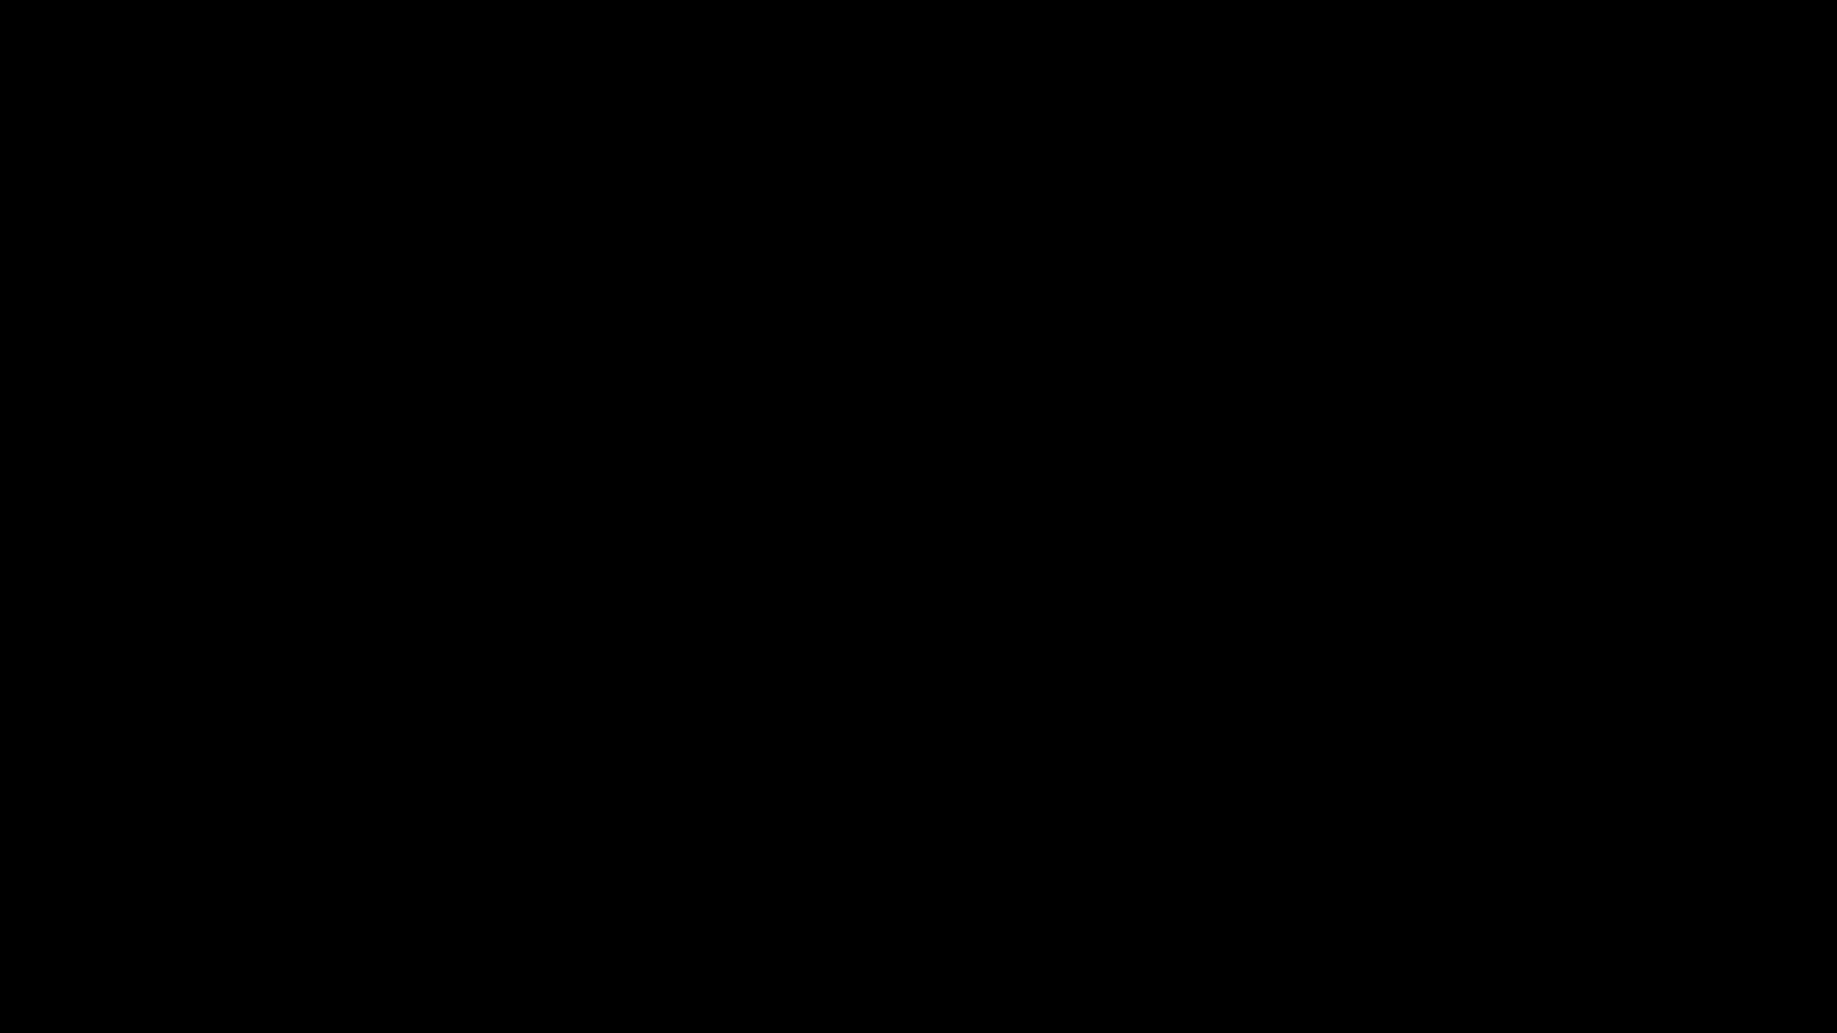